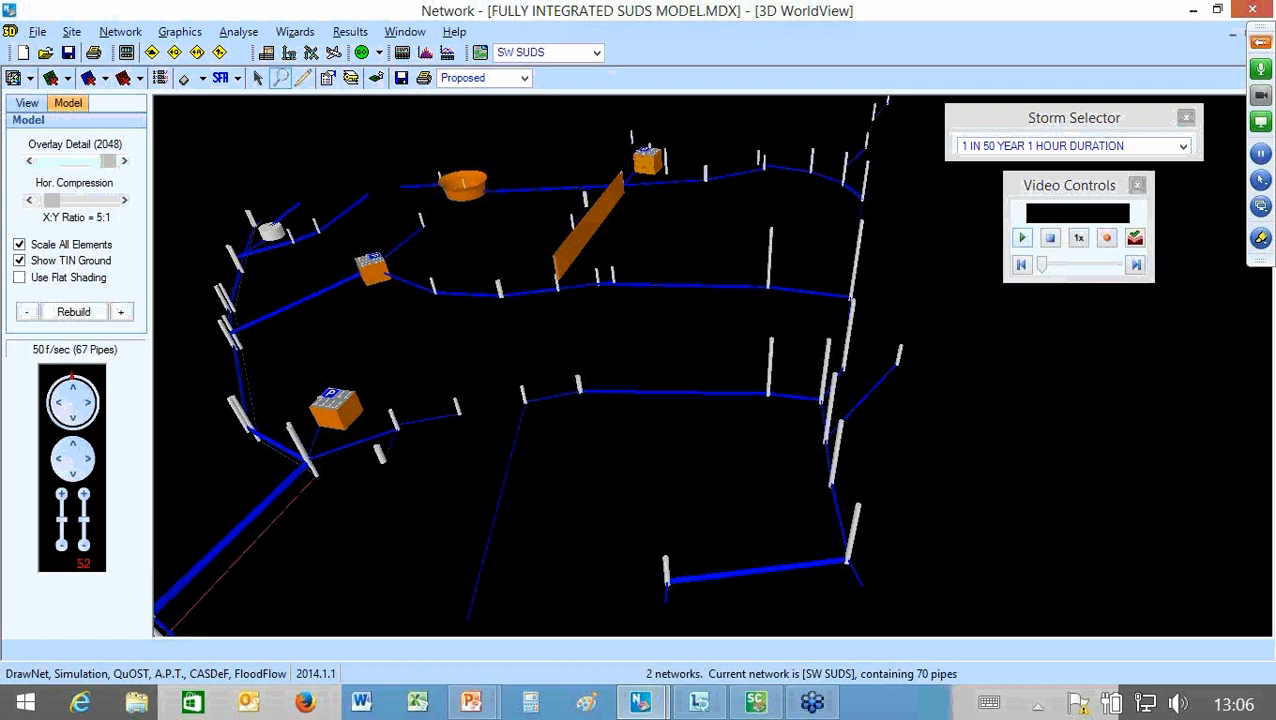
Step: Play the simulation of the 1 in 50 year, 1 hour storm in the 3D network view
left_click(1021, 237)
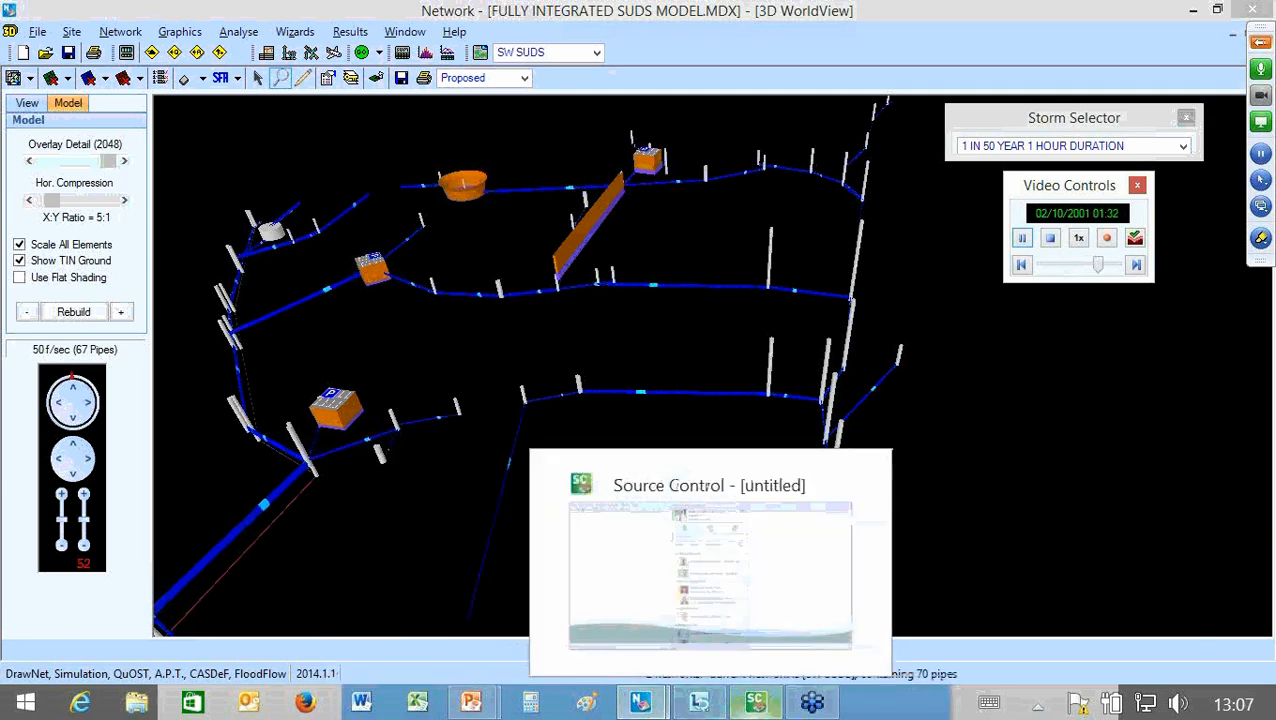
Step: Switch to Source Control and start a Quick Storage Estimate
left_click(755, 703)
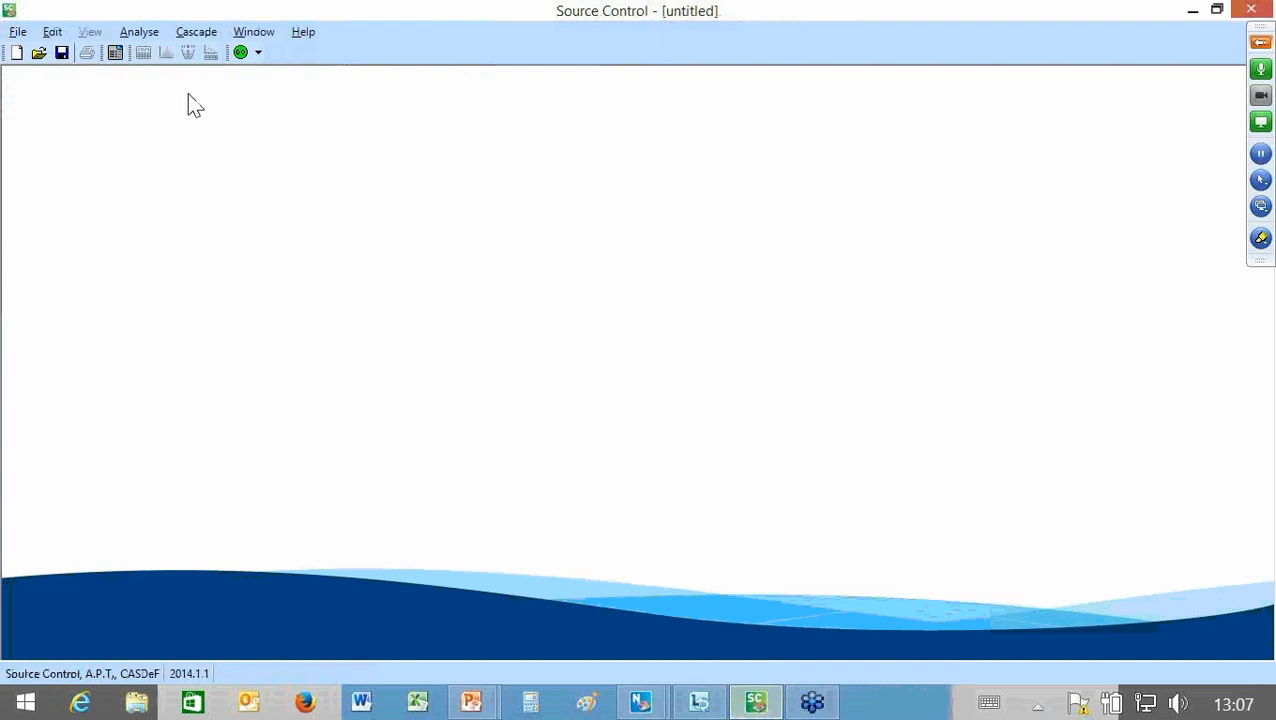
left_click(18, 31)
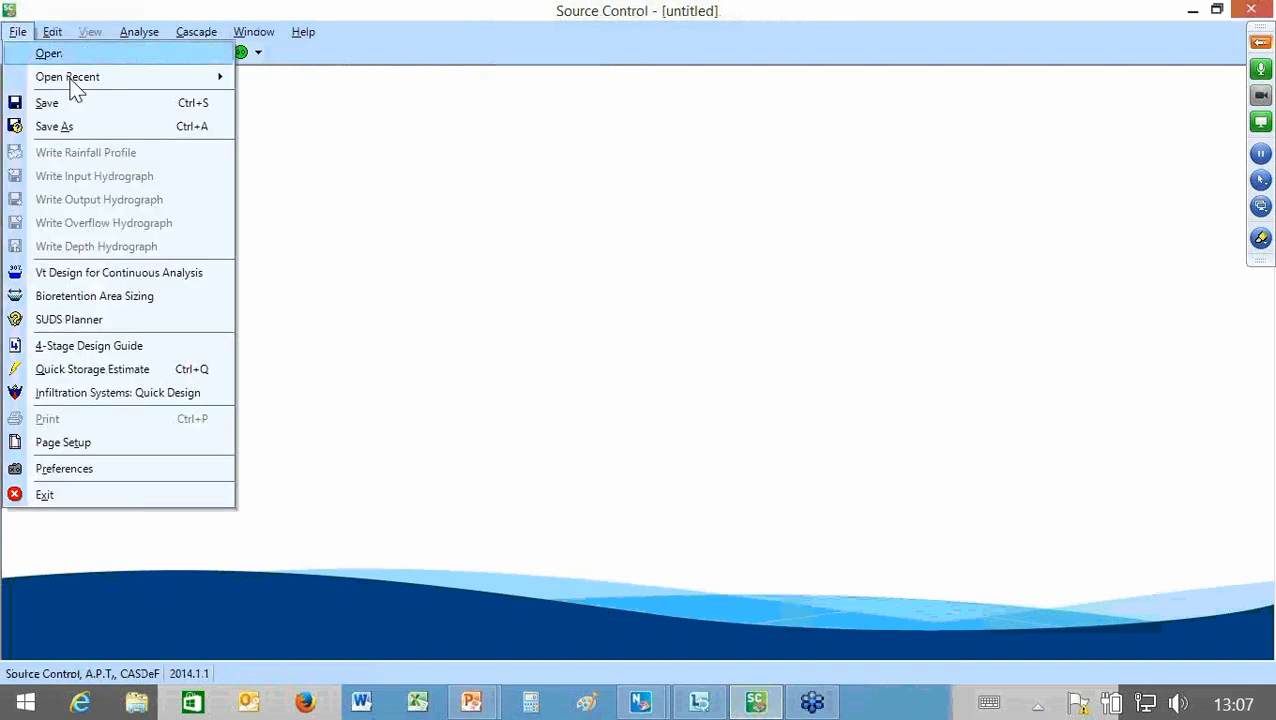
left_click(72, 82)
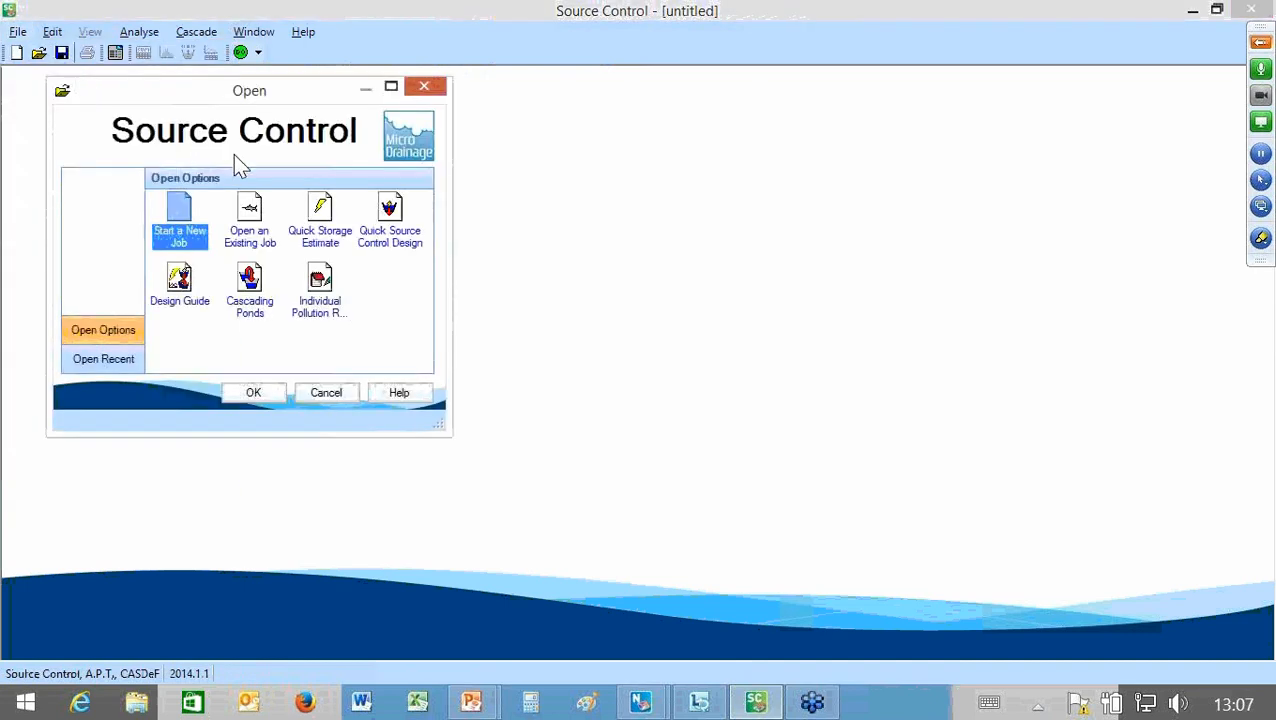
left_click_drag(233, 154, 496, 167)
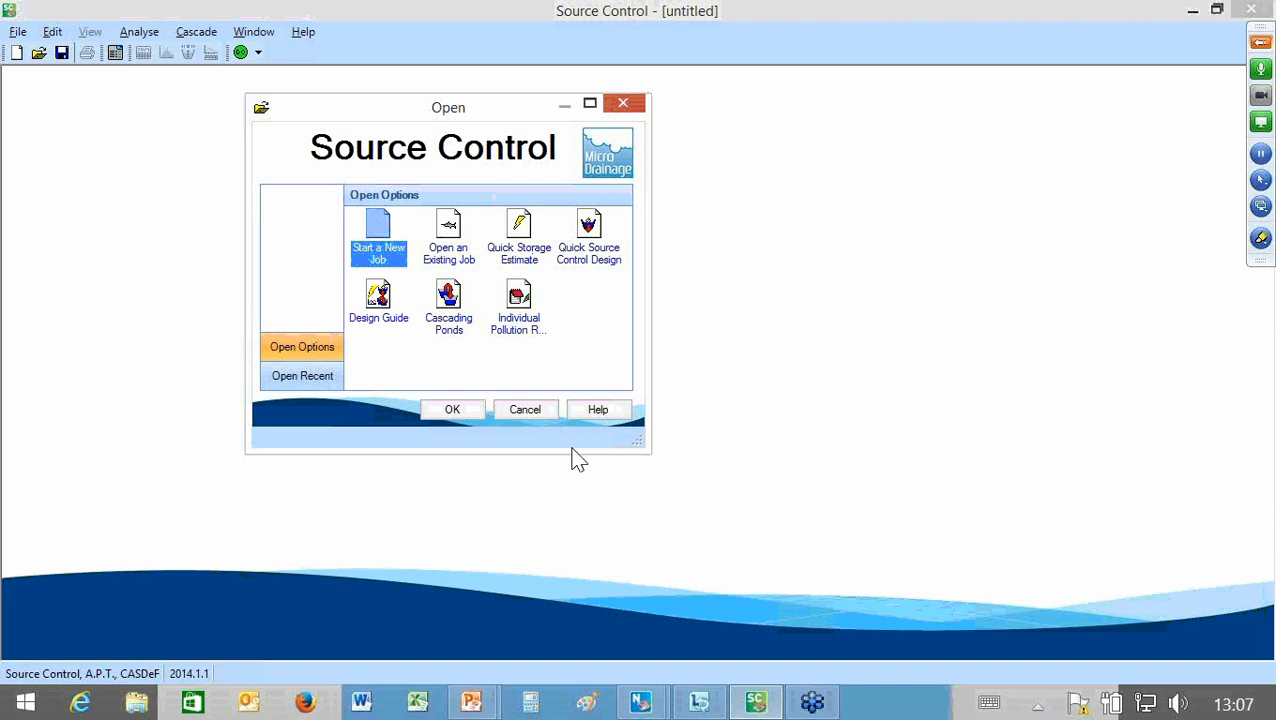
key("Down")
key("Return")
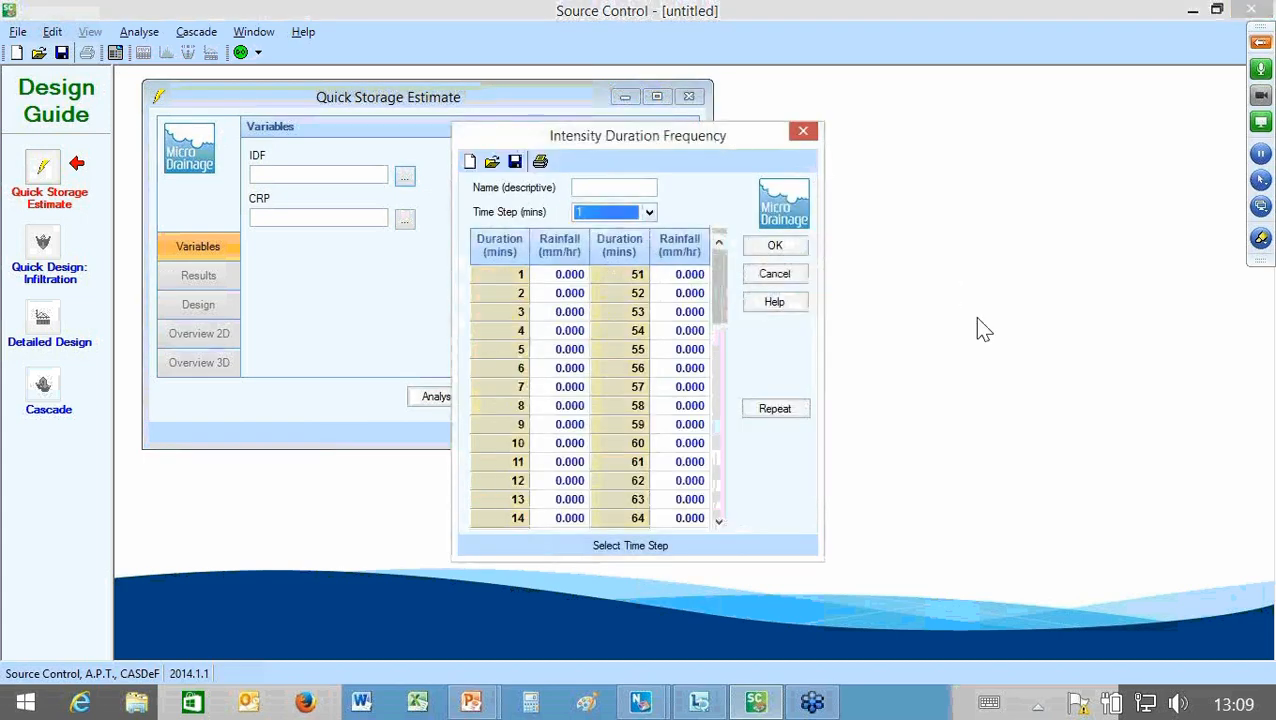
Step: Review the time step options available for the Intensity Duration Frequency table, including IDF Series
key("alt+Down")
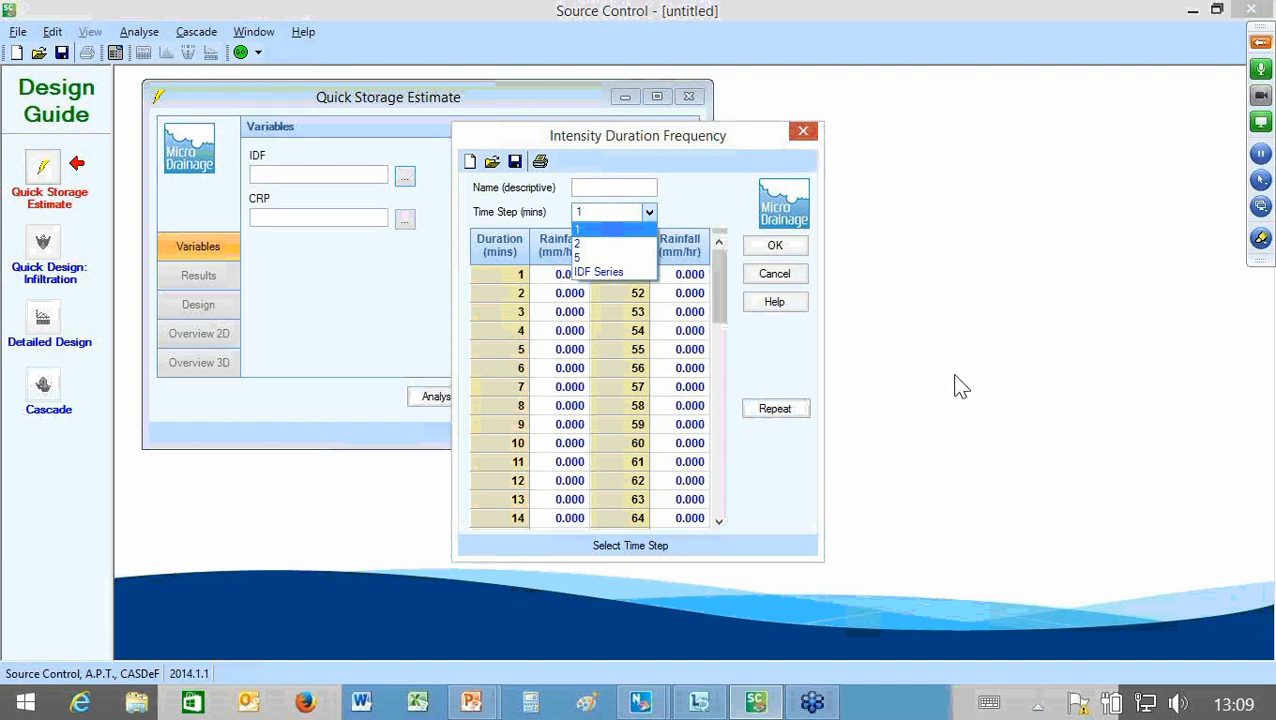
key("Down")
key("Down")
key("Down")
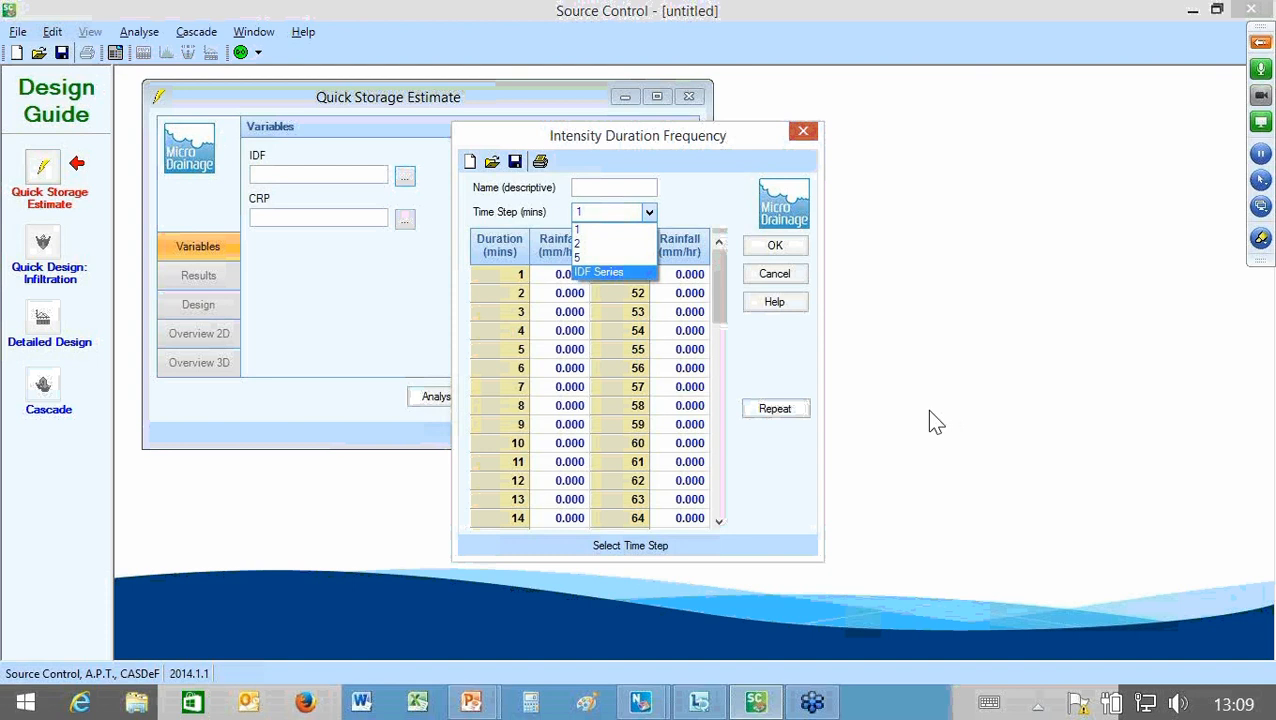
left_click(828, 412)
key("Tab")
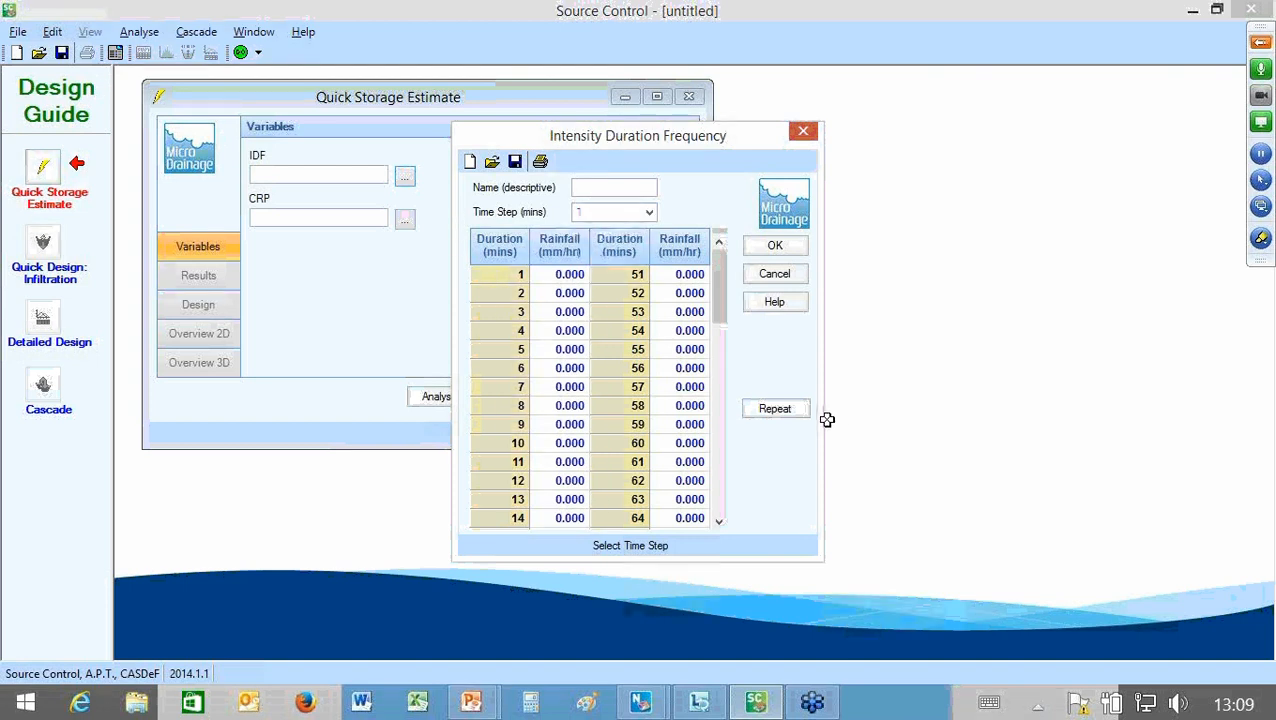
Step: Import the file Sample 50 year Return Period into the Intensity Duration Frequency table and accept its values
key("Return")
key("Return")
key("Return")
key("Return")
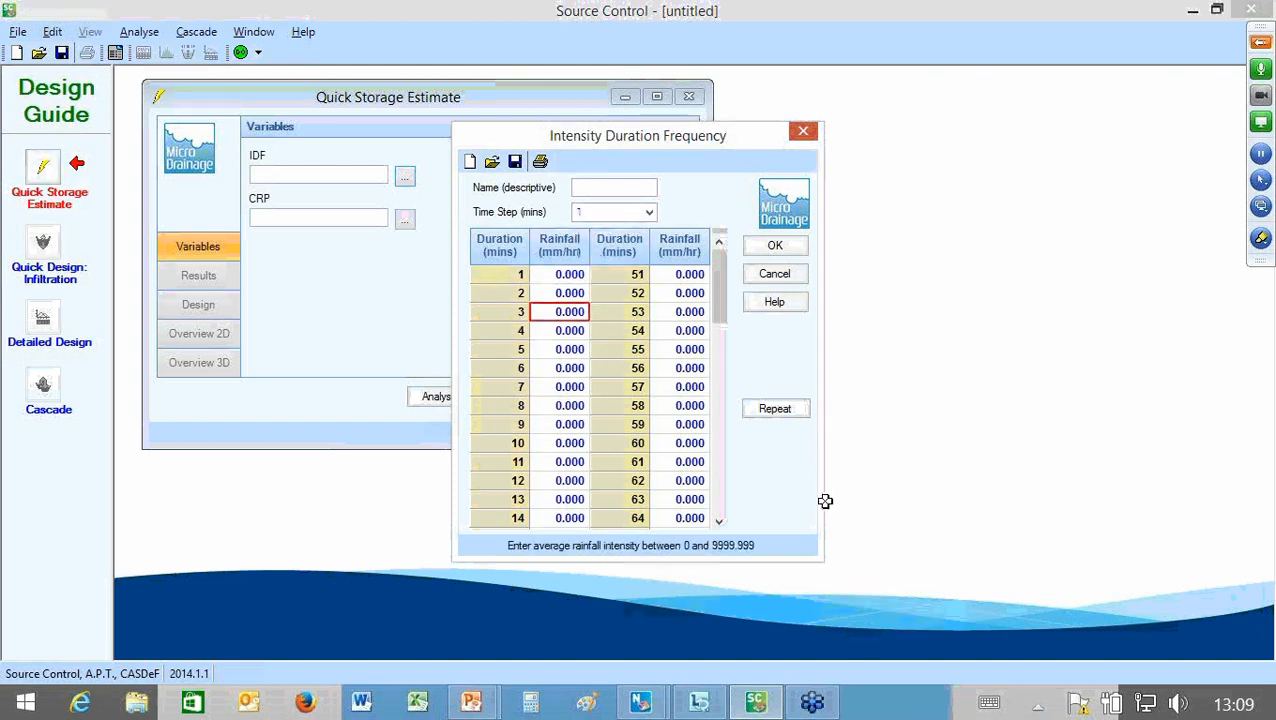
key("Return")
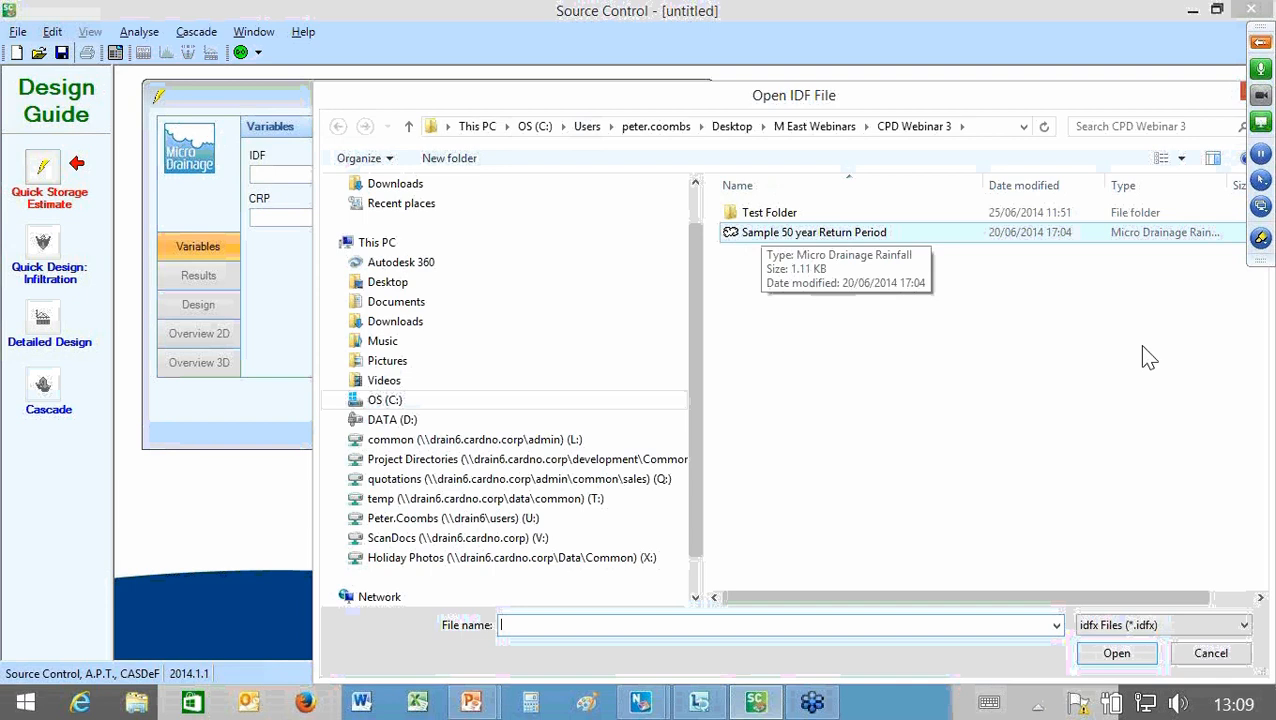
left_click(764, 232)
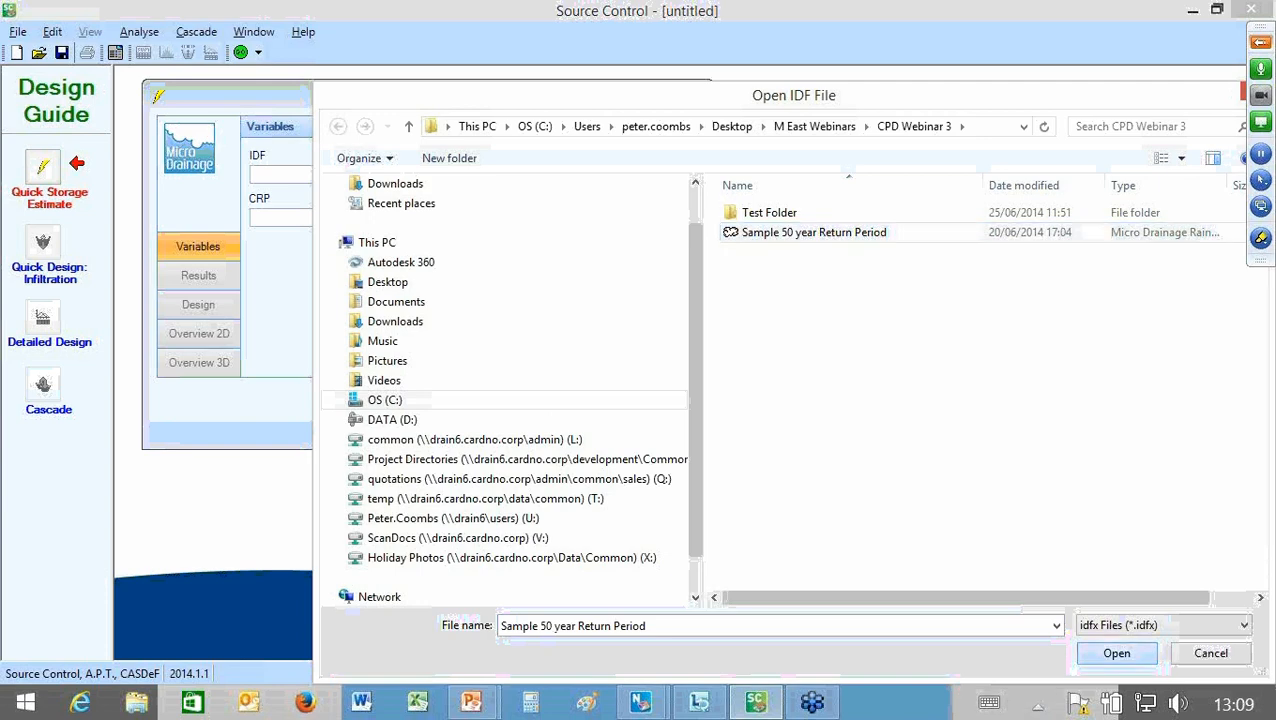
left_click(1117, 653)
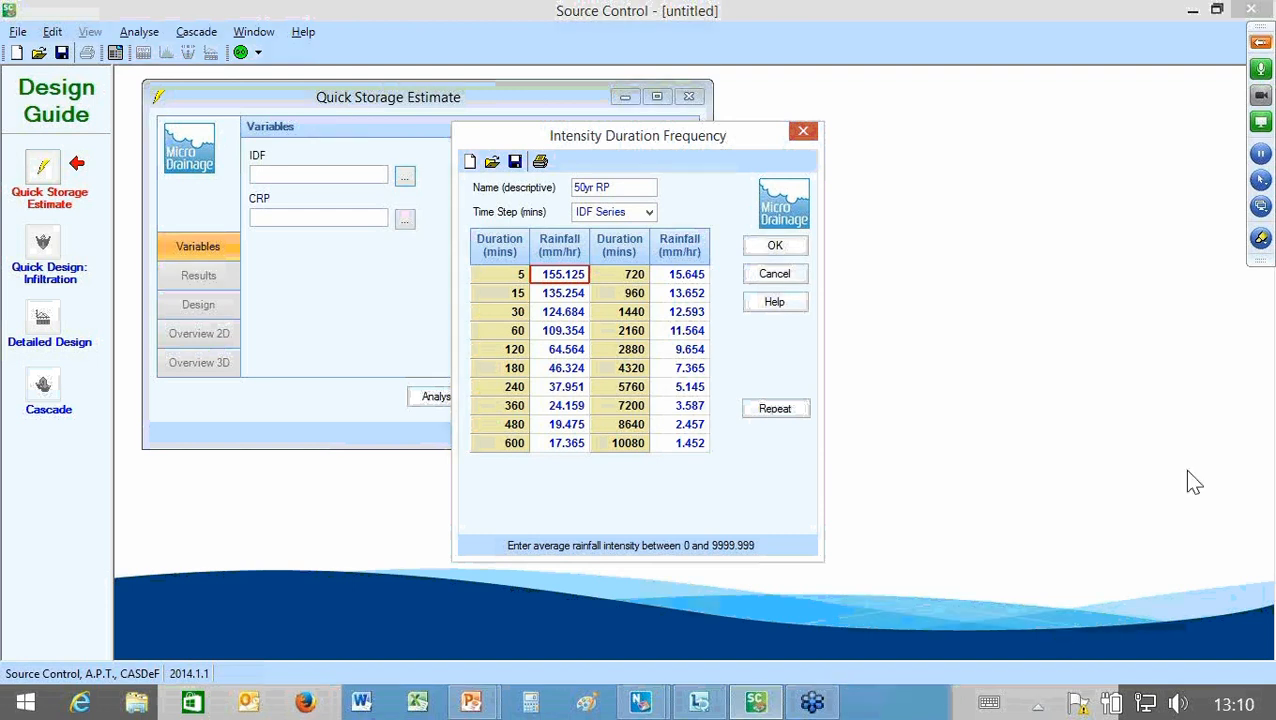
key("Return")
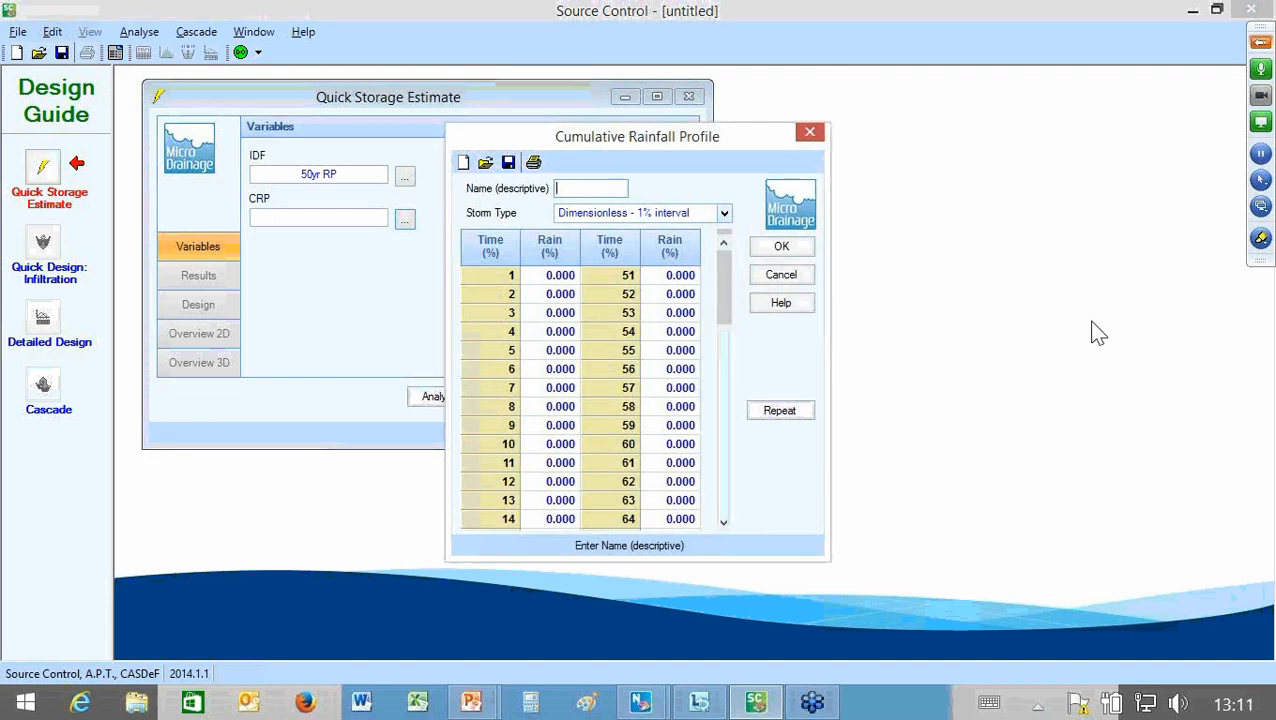
Step: Import the 50 percentile file into the Cumulative Rainfall Profile without saving the current data, and accept its values
left_click(724, 213)
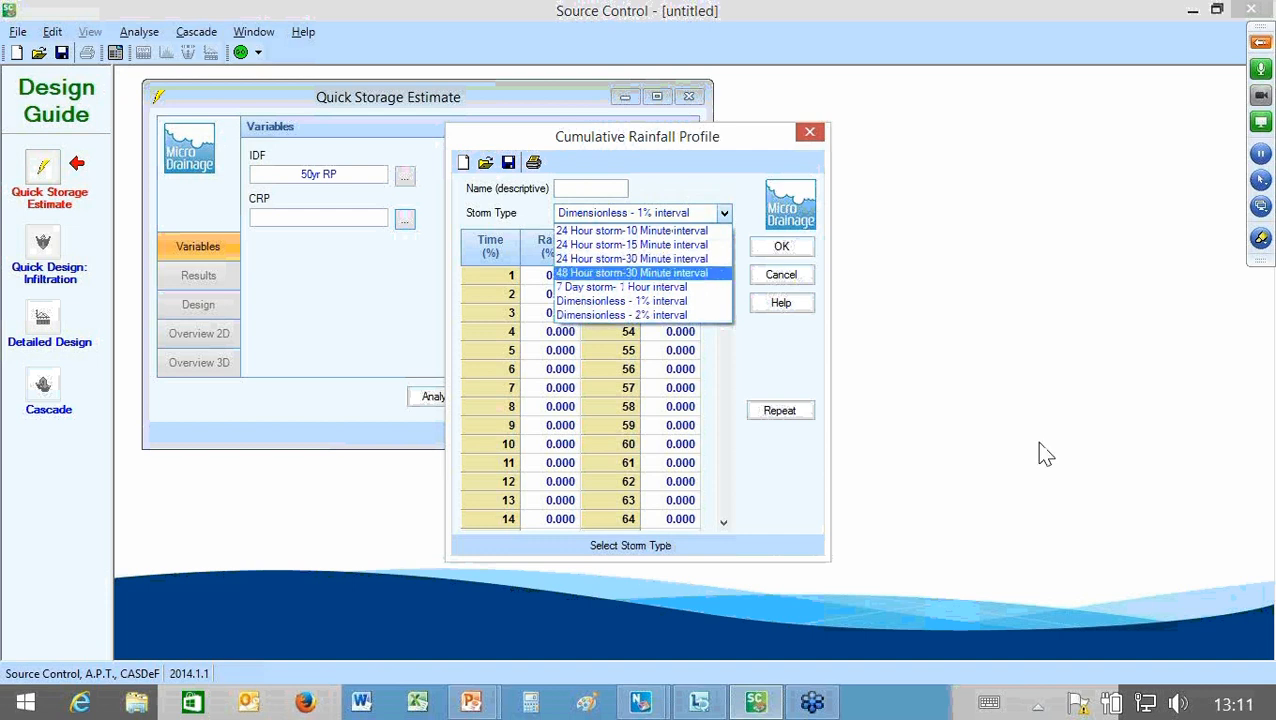
left_click(690, 300)
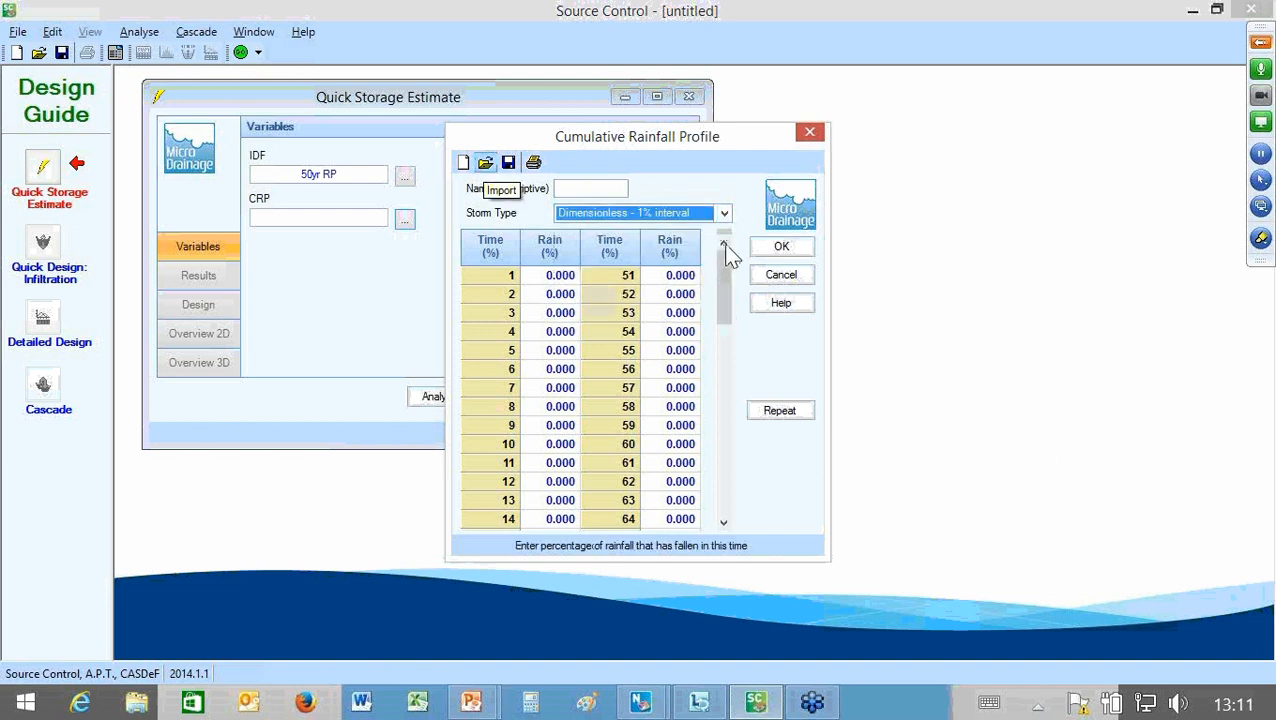
left_click(486, 162)
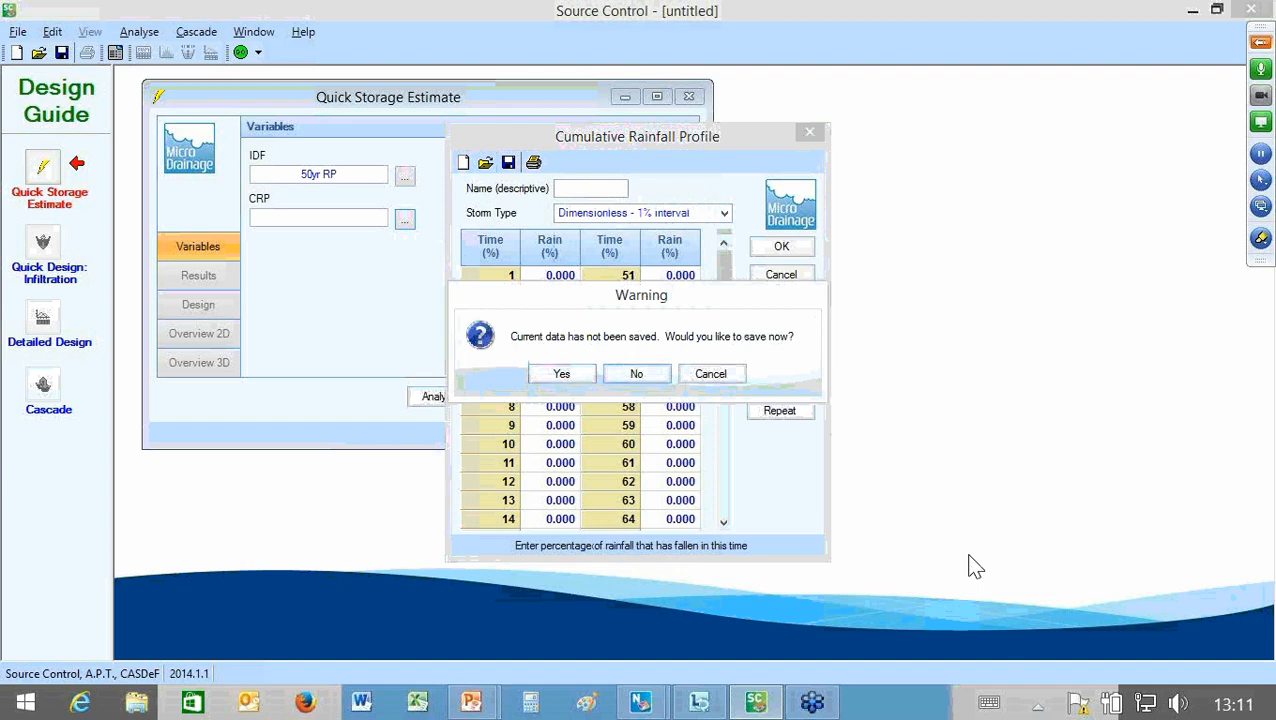
left_click(636, 373)
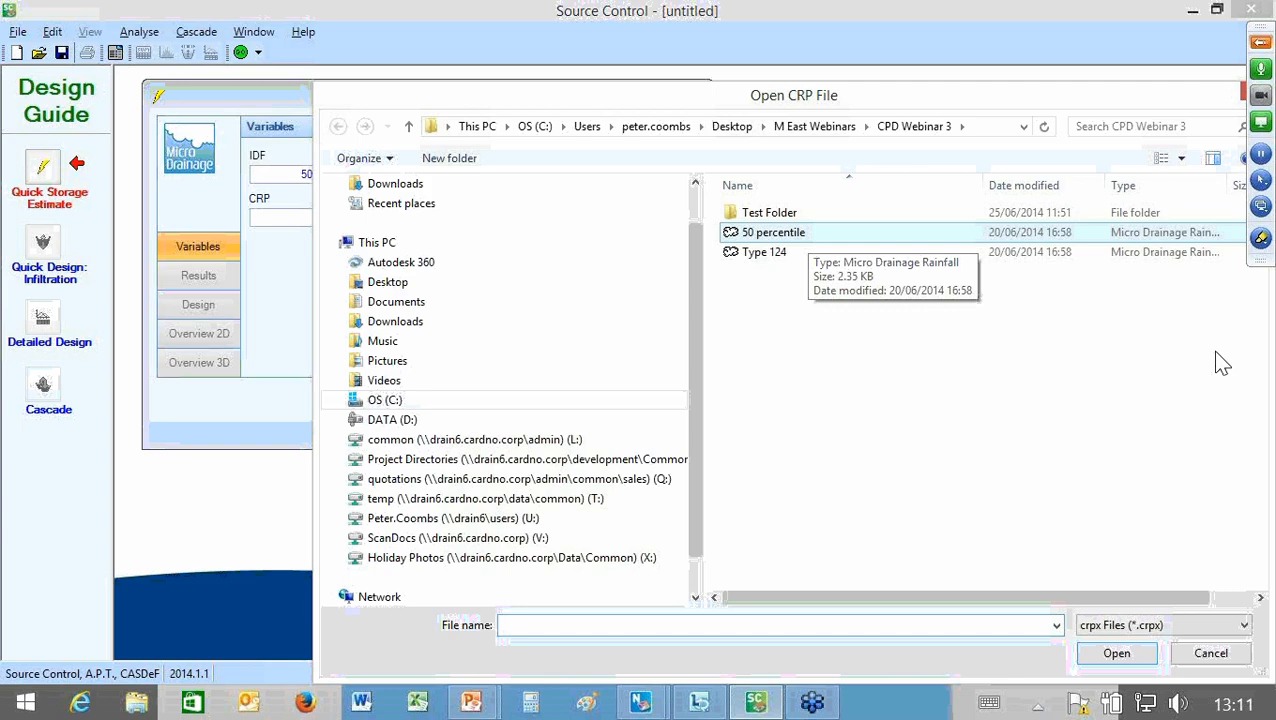
left_click(806, 233)
key("Return")
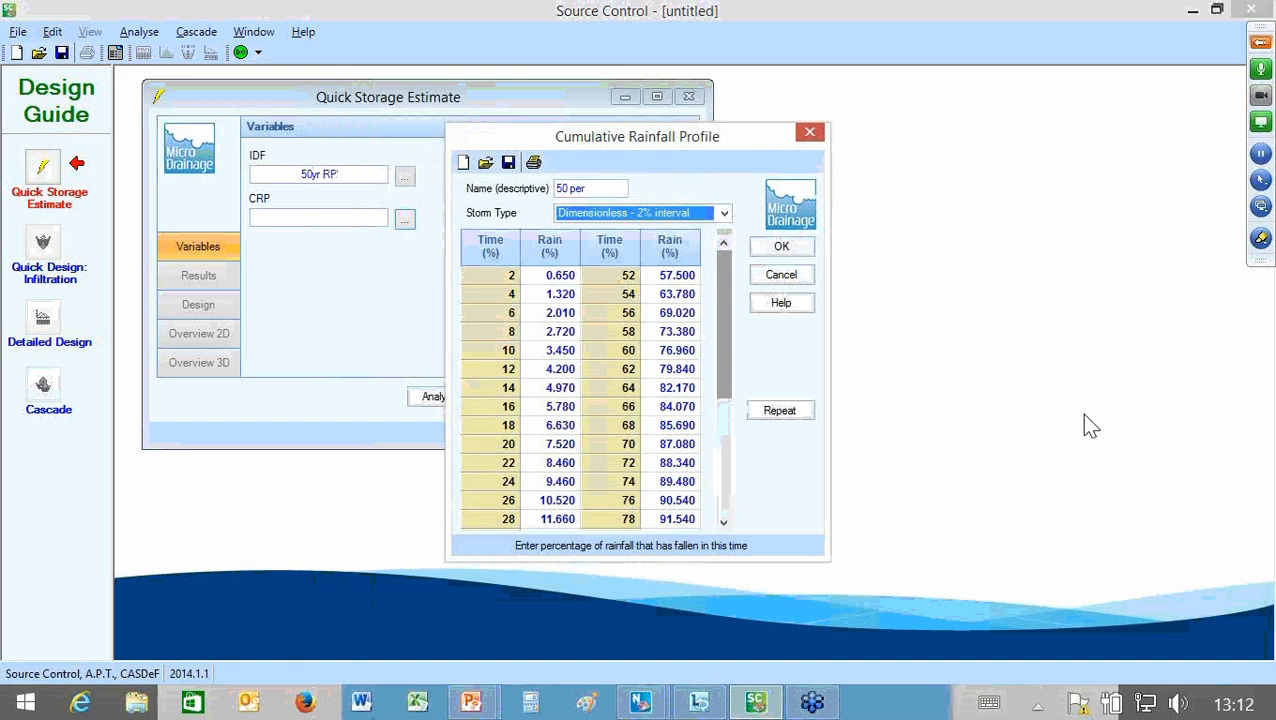
scroll(1081, 413, "down", 5)
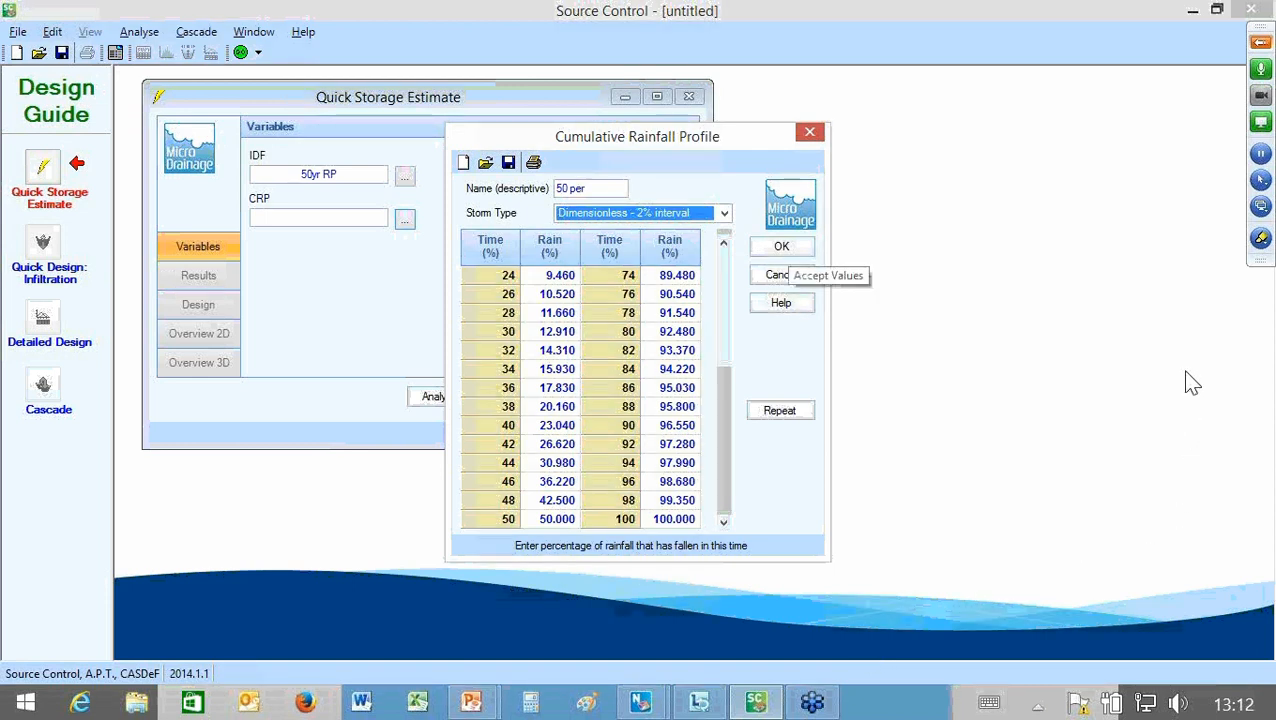
left_click(787, 247)
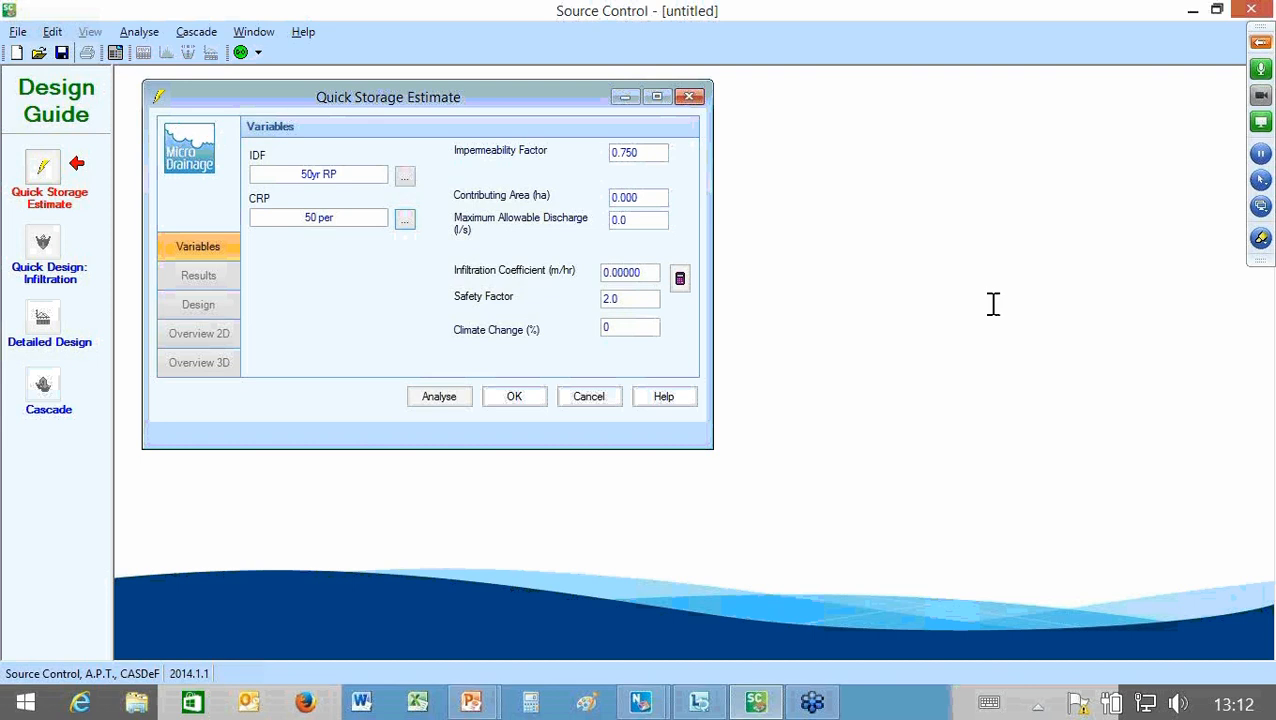
Step: Set the contributing area to 4.896 ha and the maximum allowable discharge to 50 l/s
key("Tab")
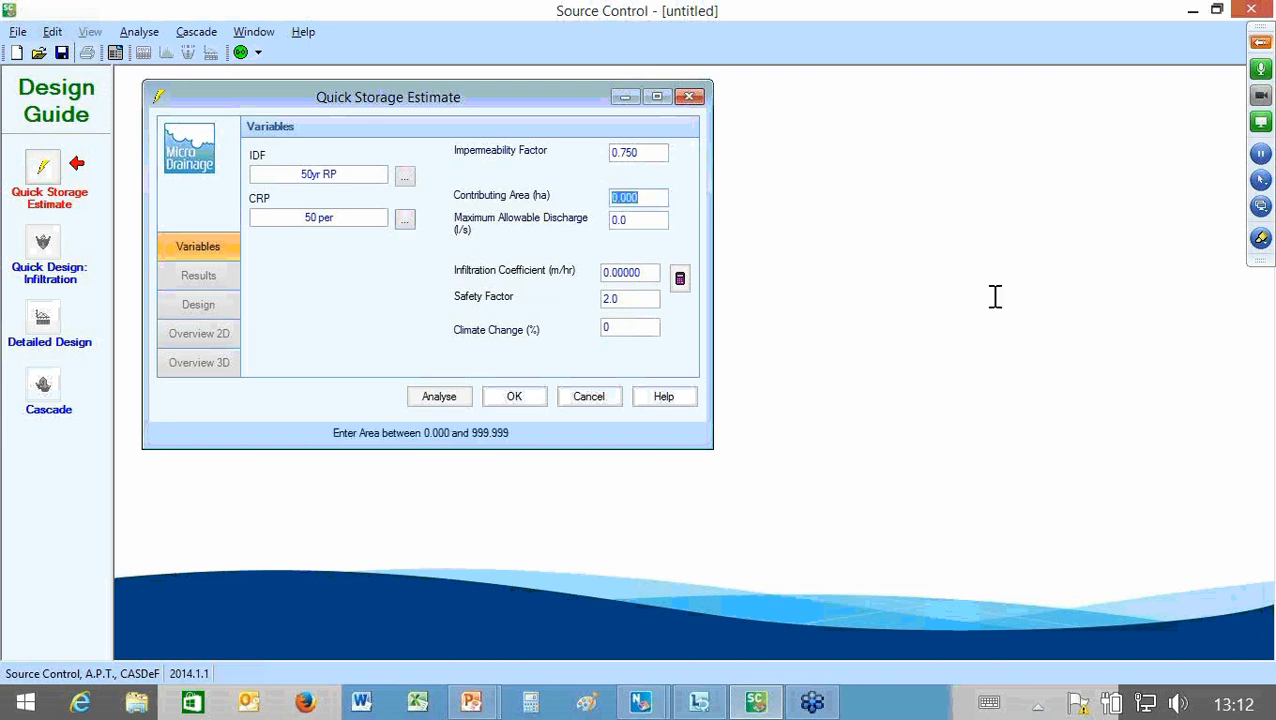
type("4.896")
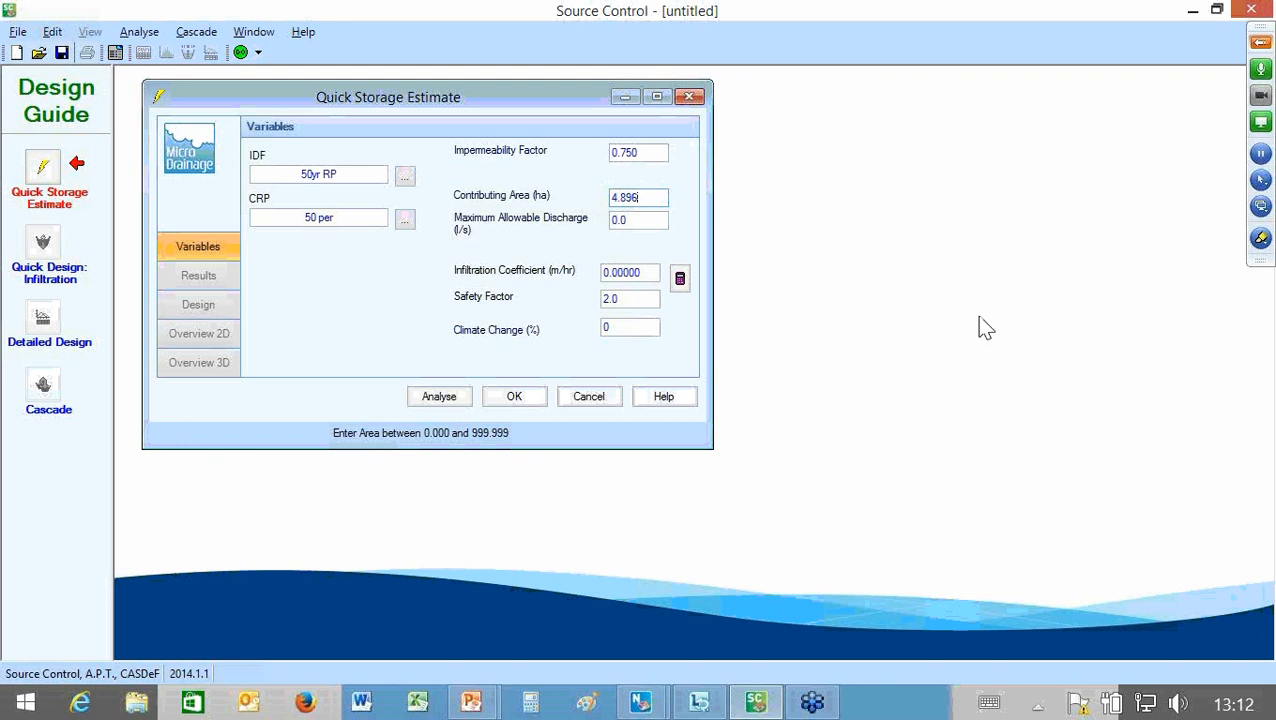
key("Tab")
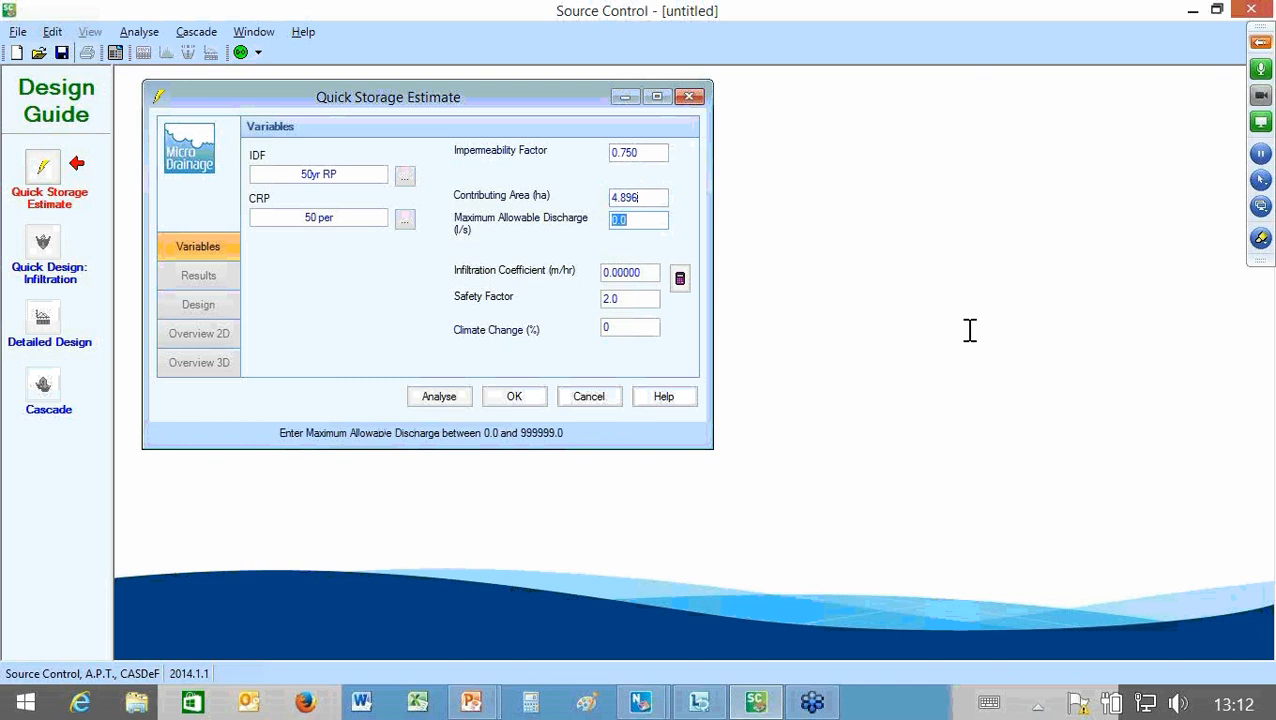
type("50")
key("Tab")
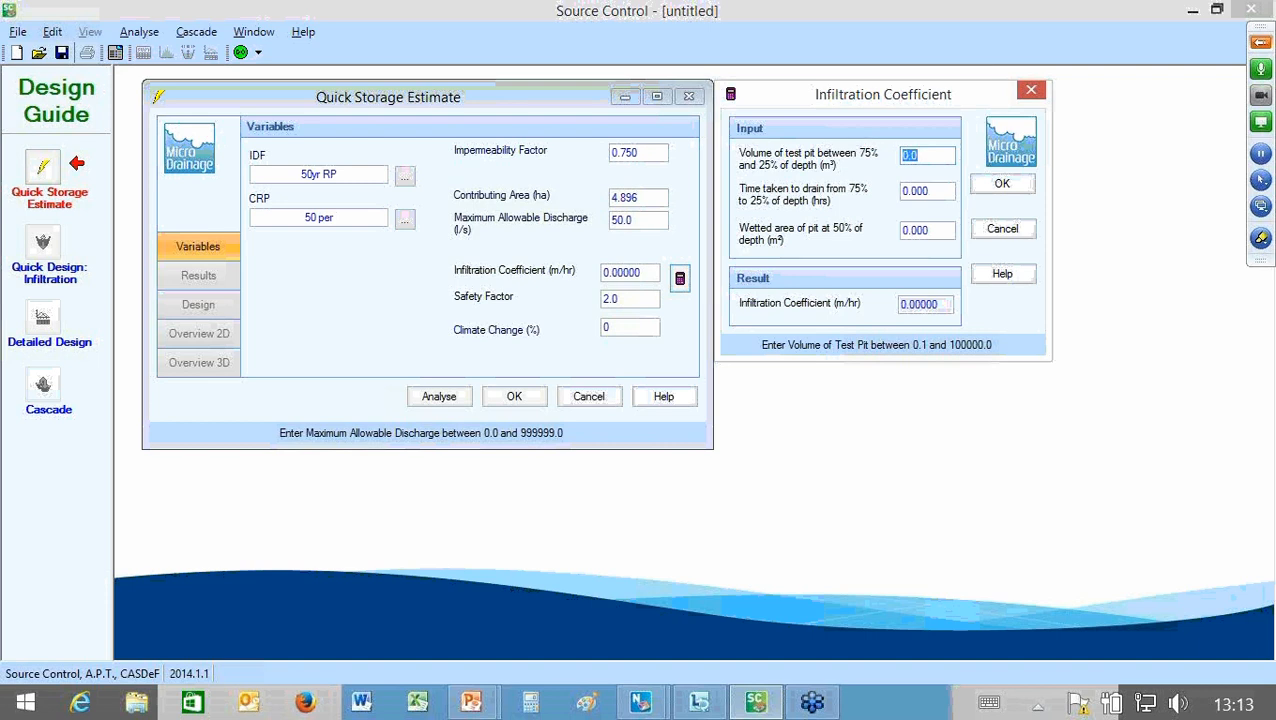
type("1.")
Step: Calculate the infiltration coefficient from a test pit volume of 1 m³, a drain time of 1 hour and a wetted area of 5 m²
key("Tab")
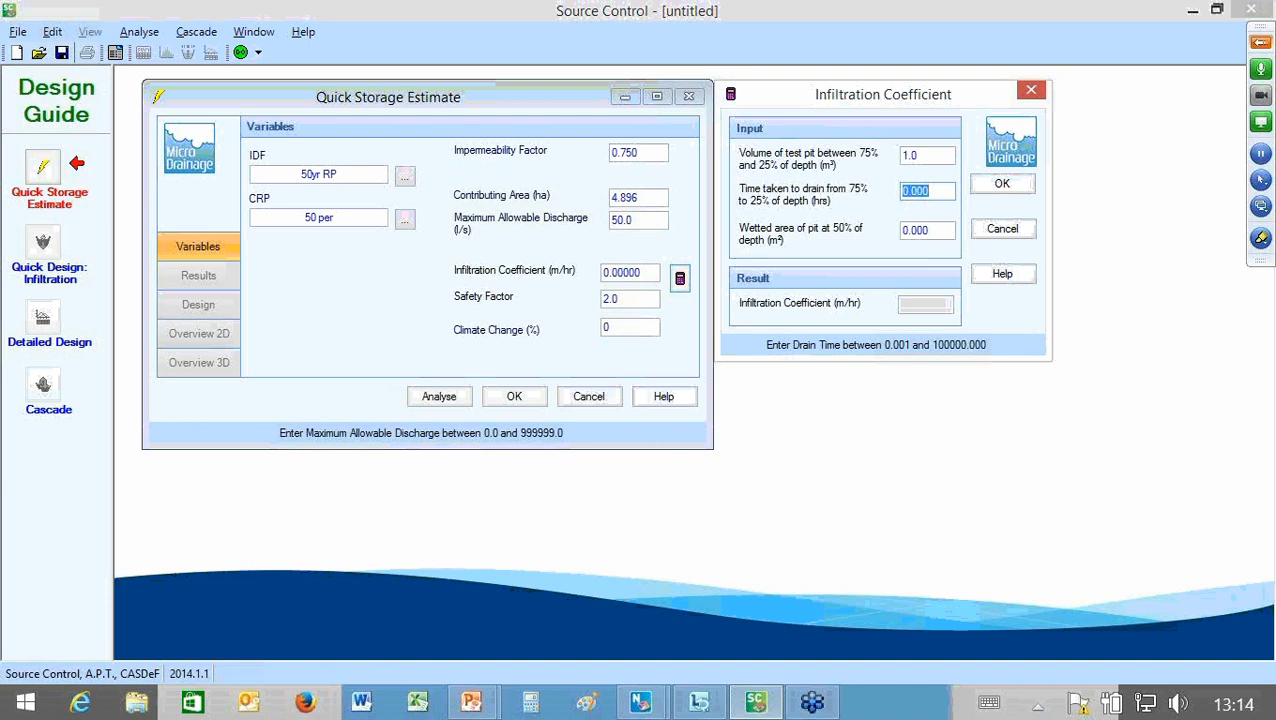
type("1")
key("Tab")
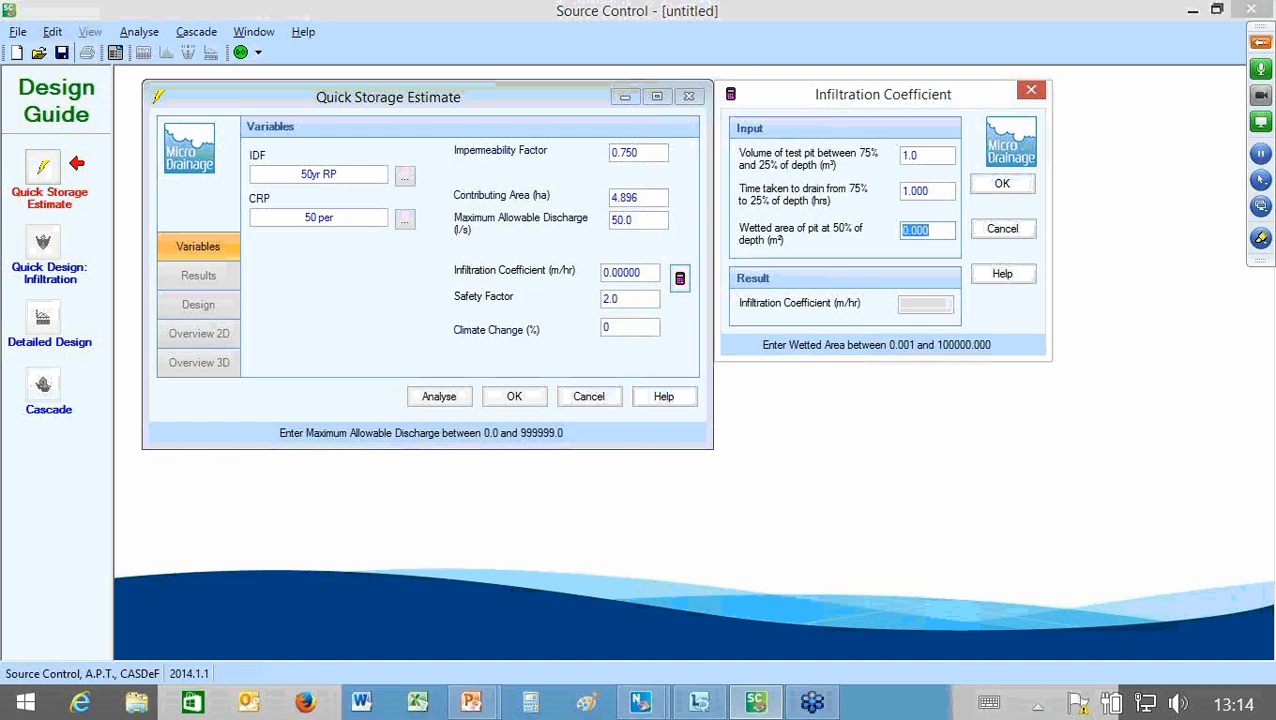
type("5")
key("Return")
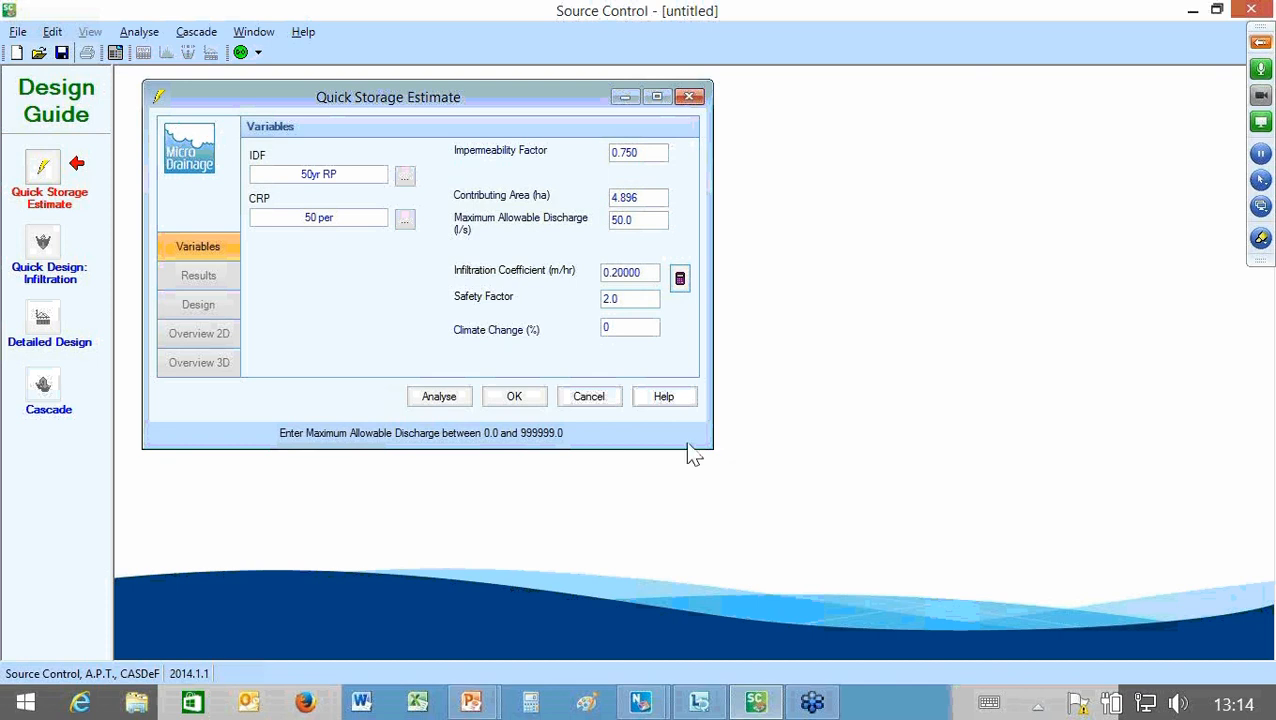
Step: Leave the safety factor as it is and run the storage estimate analysis
key("Tab")
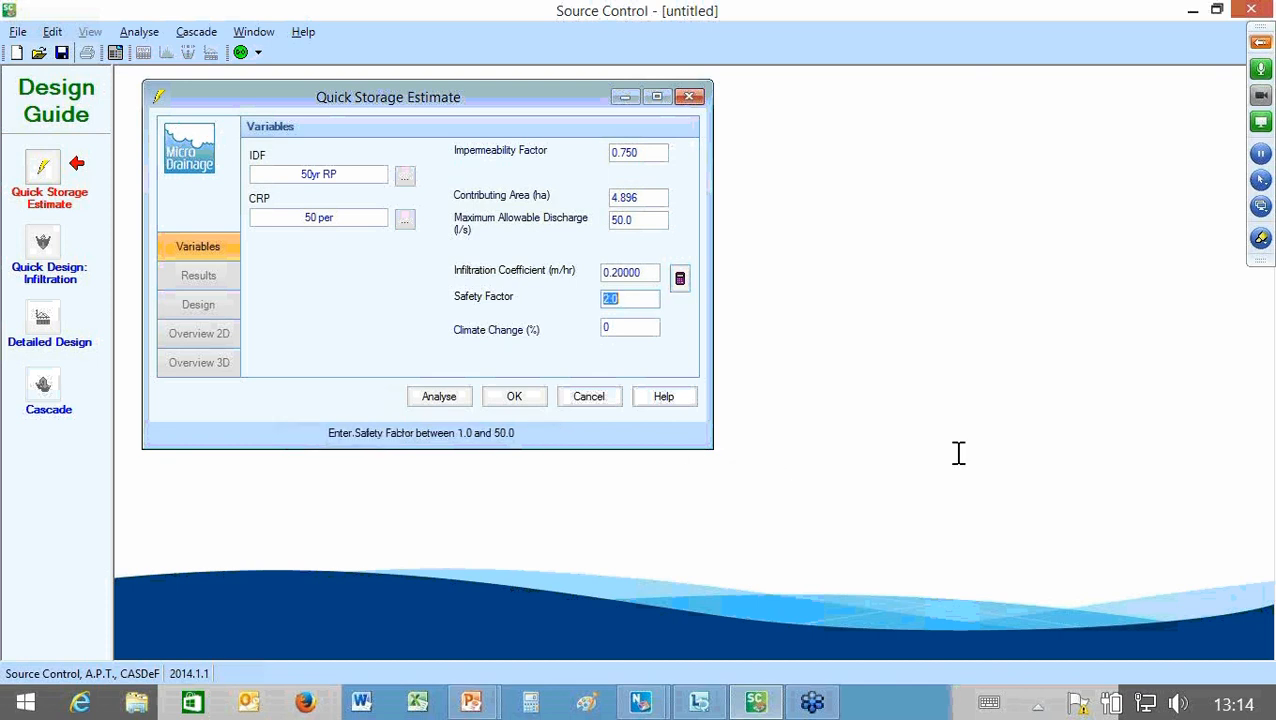
key("Left")
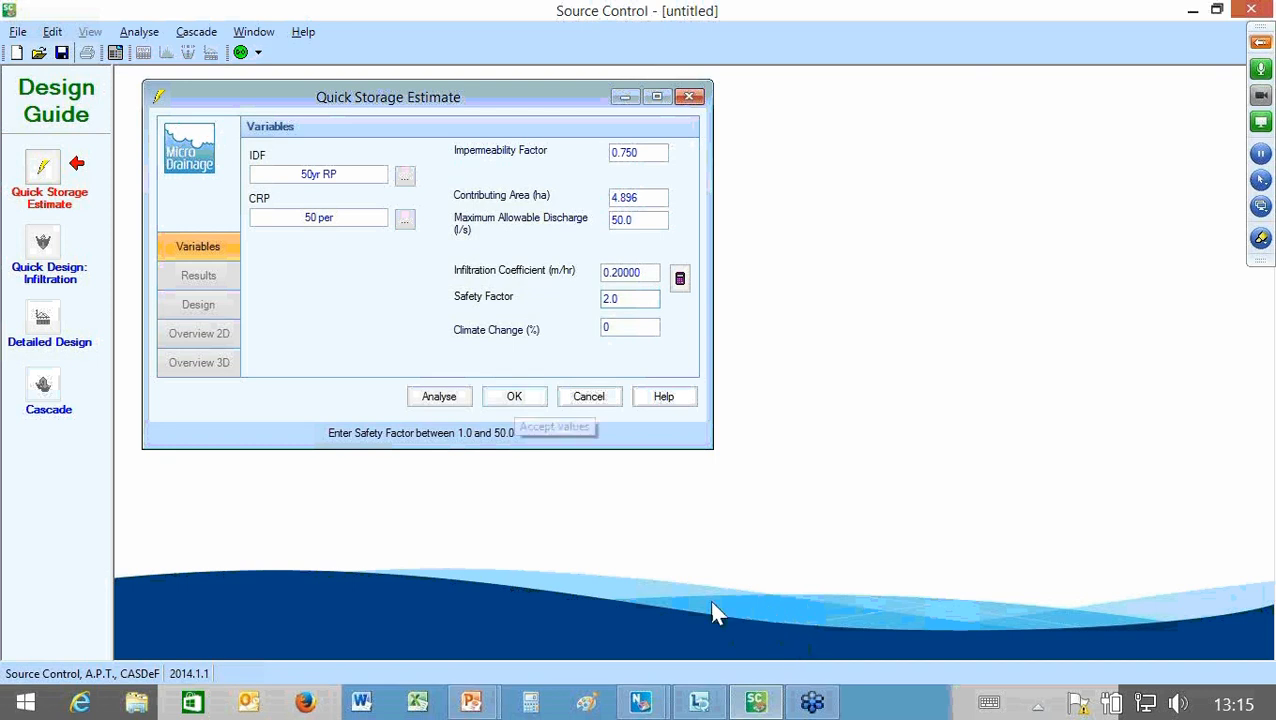
key("Return")
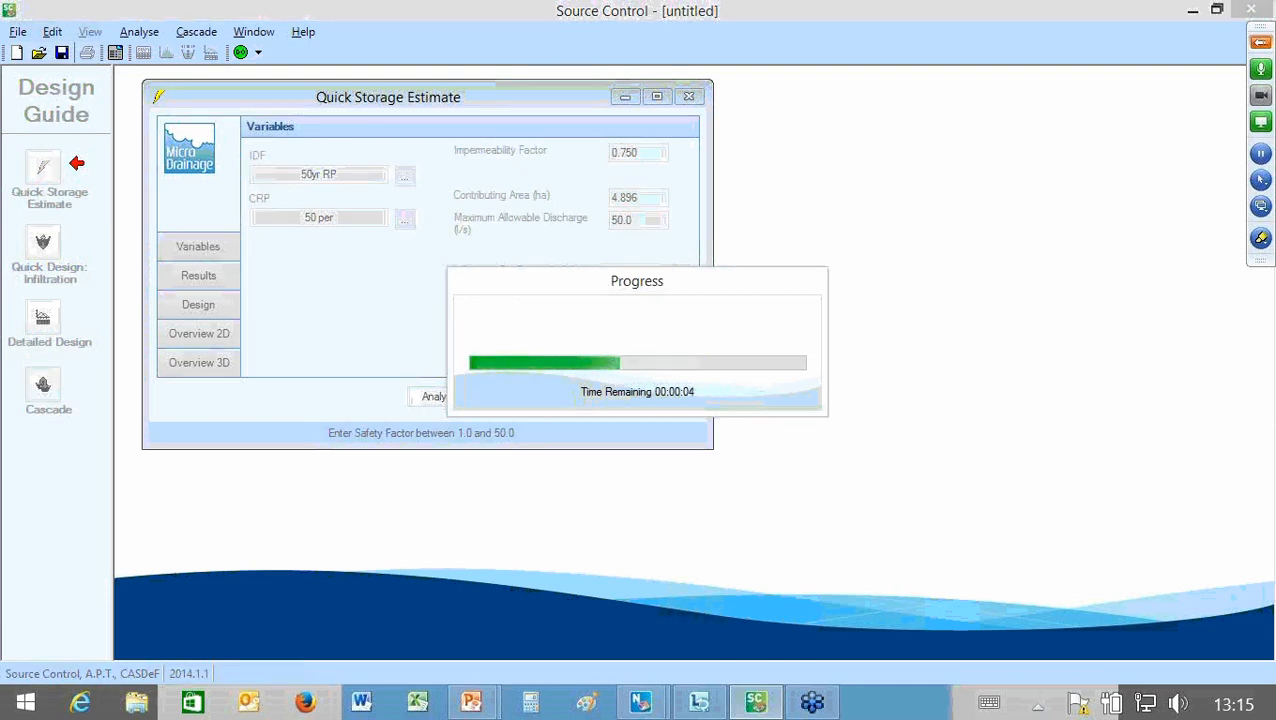
mouse_move(755, 702)
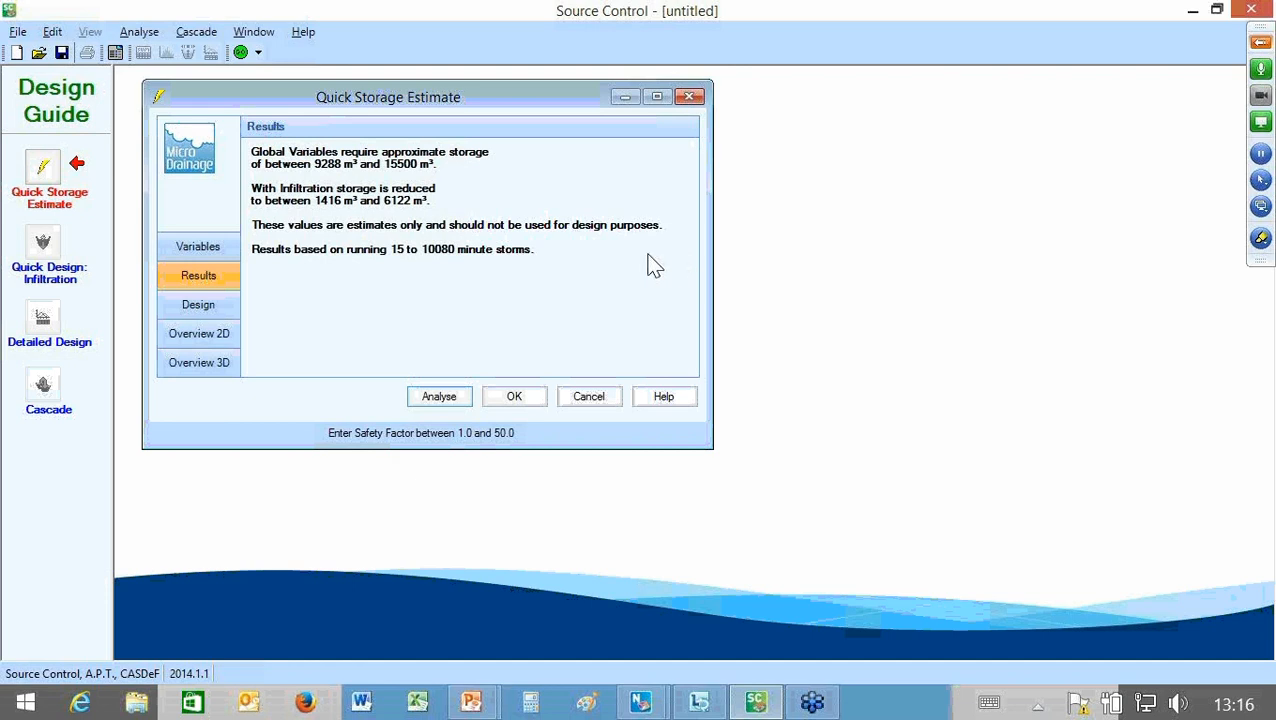
Step: Return to the estimate's input variables and set the impermeability factor to 1
left_click(198, 247)
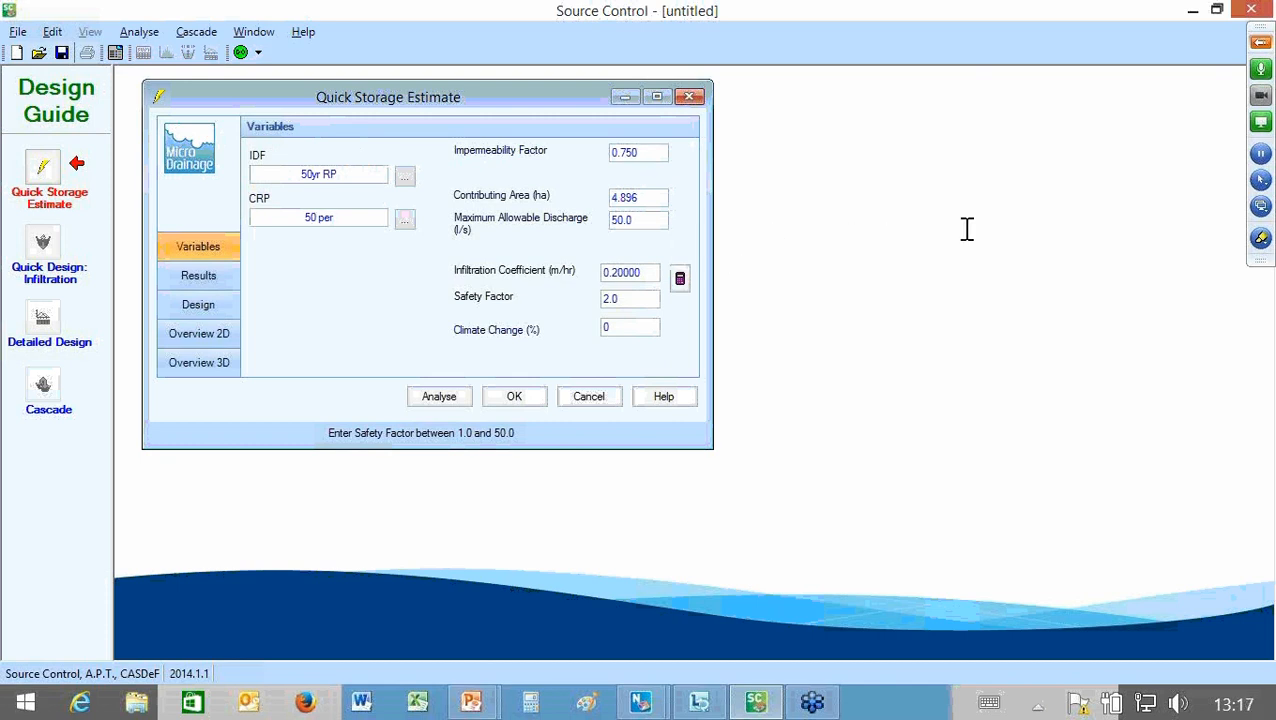
key("Tab")
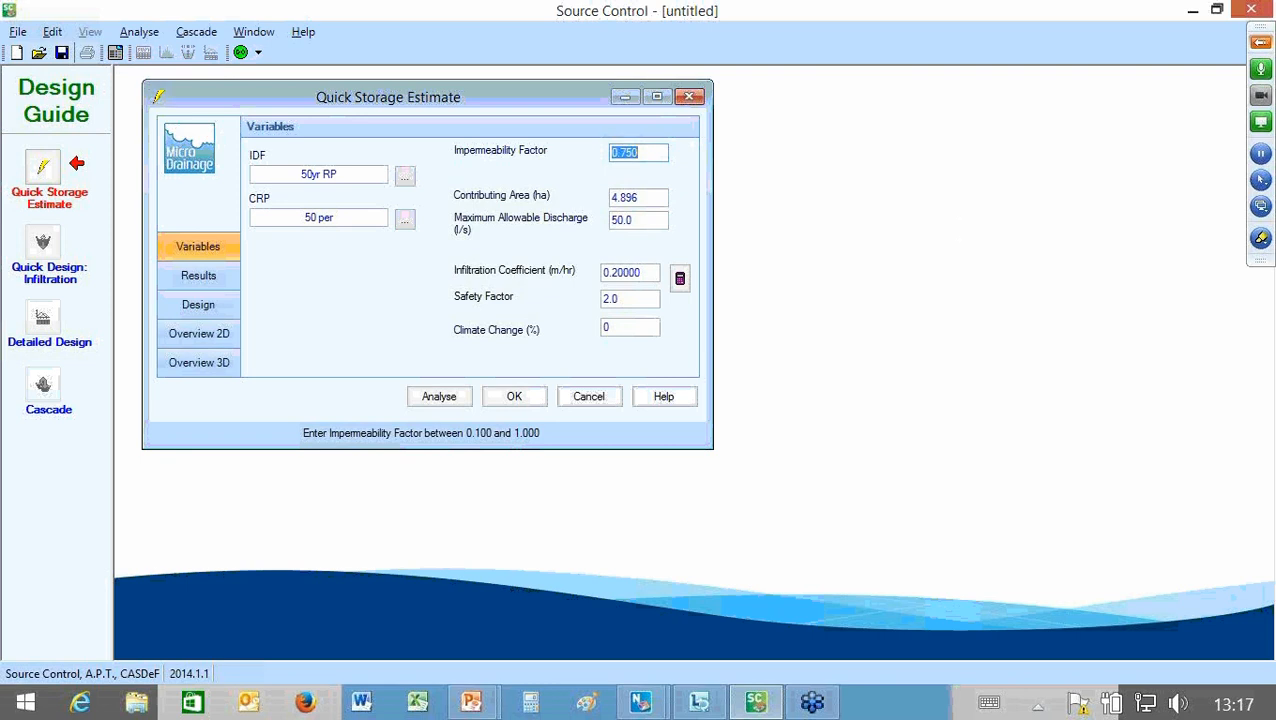
type("1")
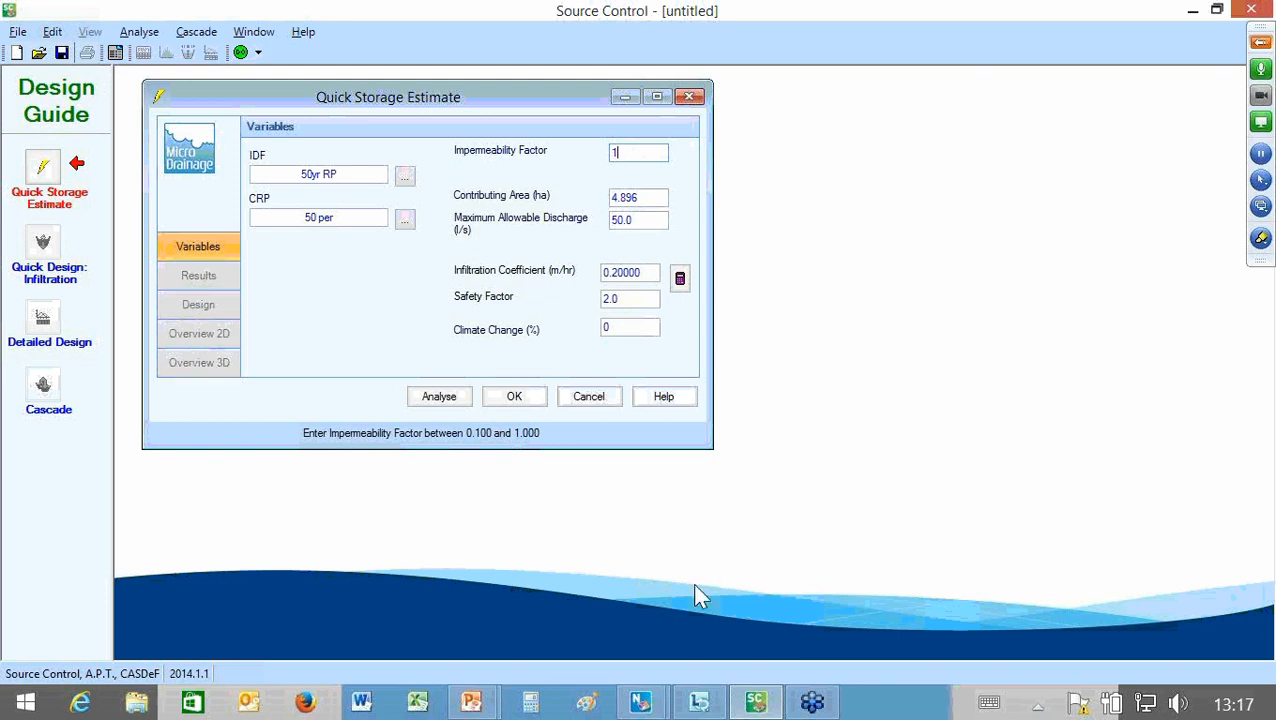
Step: Rerun the storage estimate analysis, switch back to Source Control and accept the Quick Storage Estimate
key("Return")
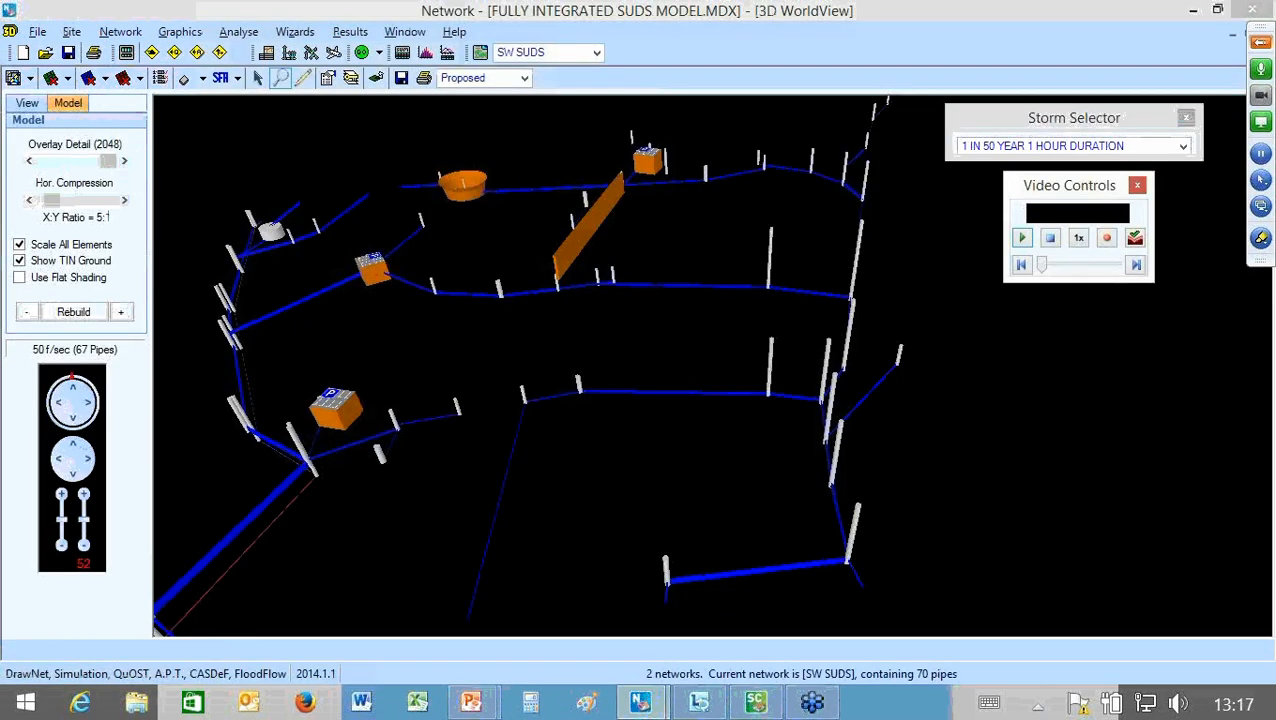
left_click(758, 703)
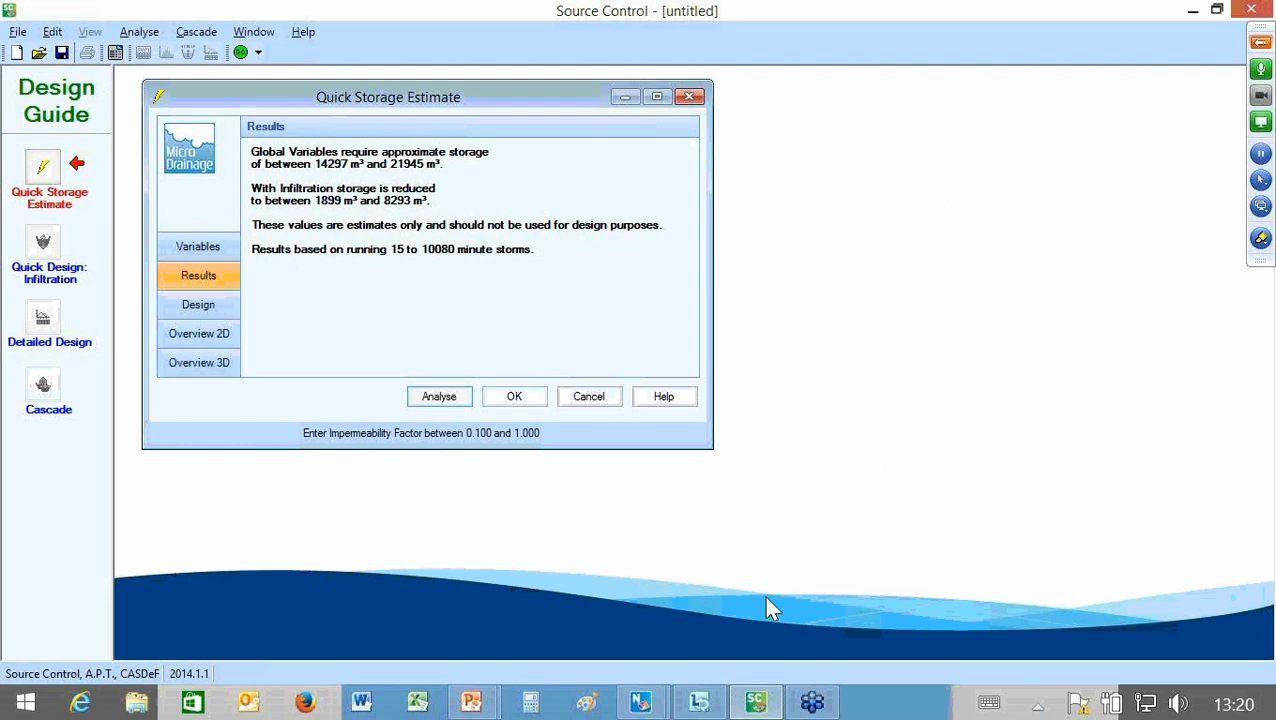
key("Return")
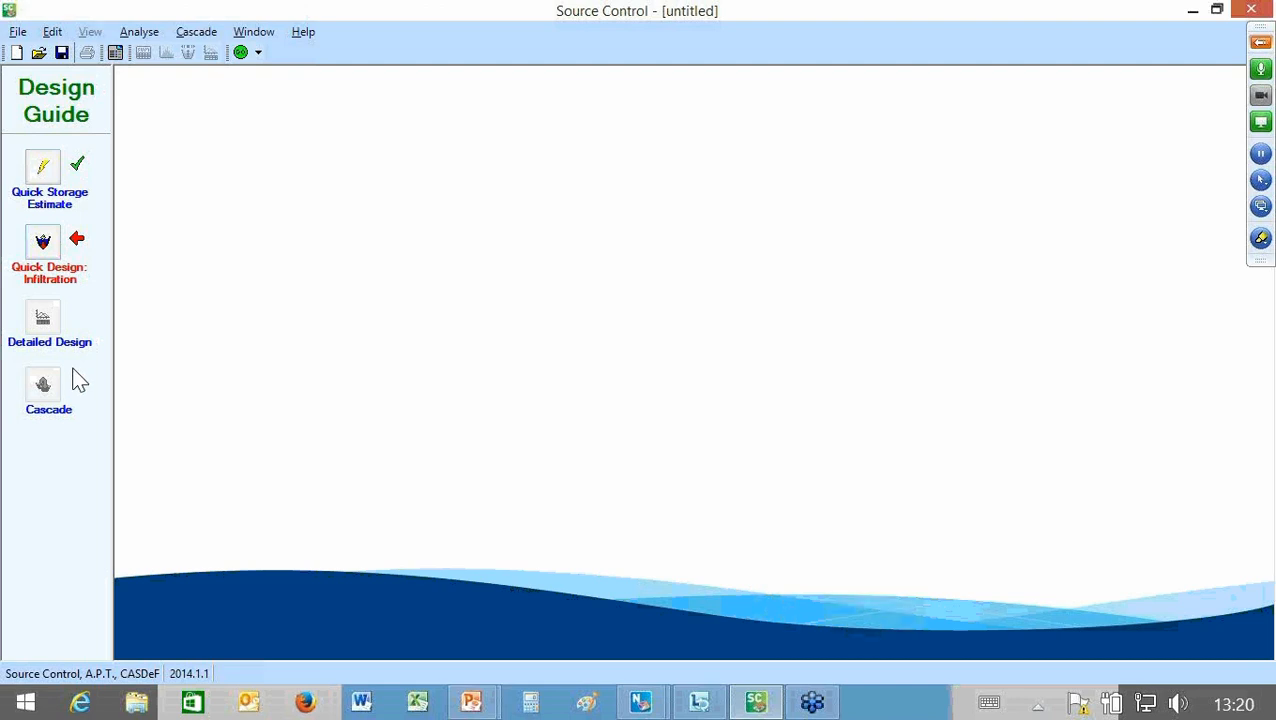
Step: Start the Quick Design for infiltration systems and set the impermeable area to 0.5 ha
left_click(43, 242)
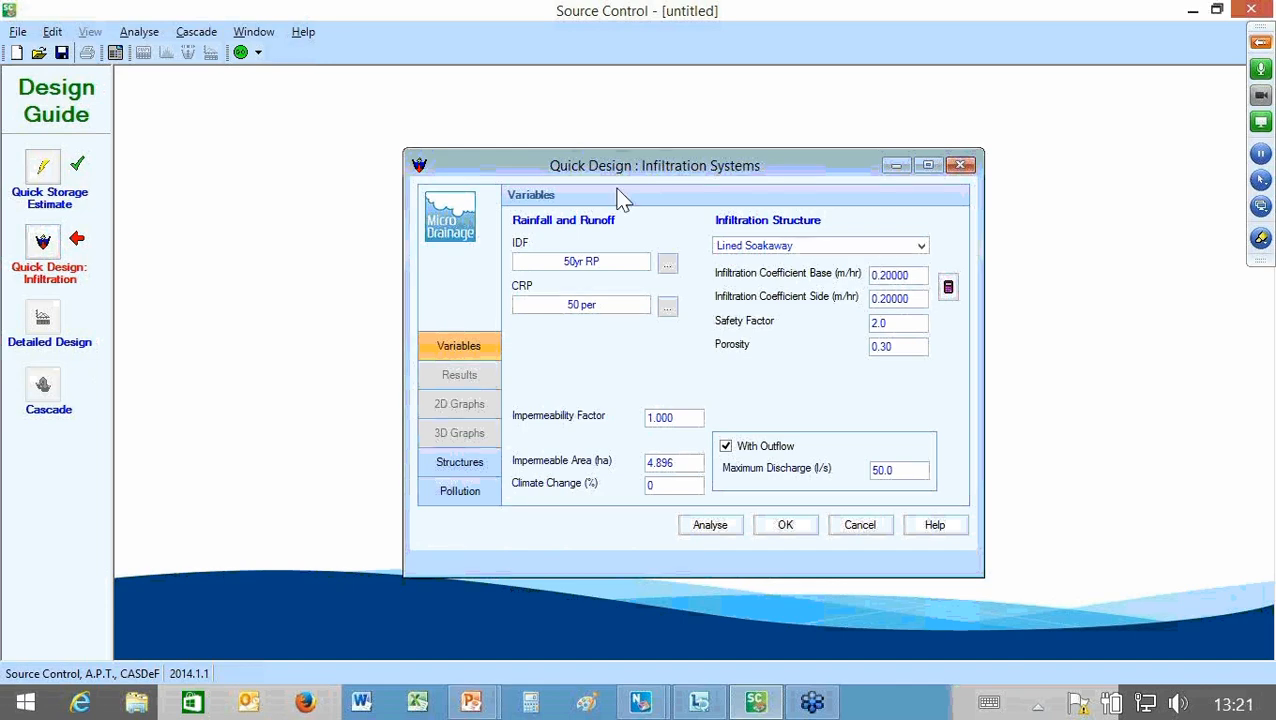
left_click_drag(617, 168, 337, 94)
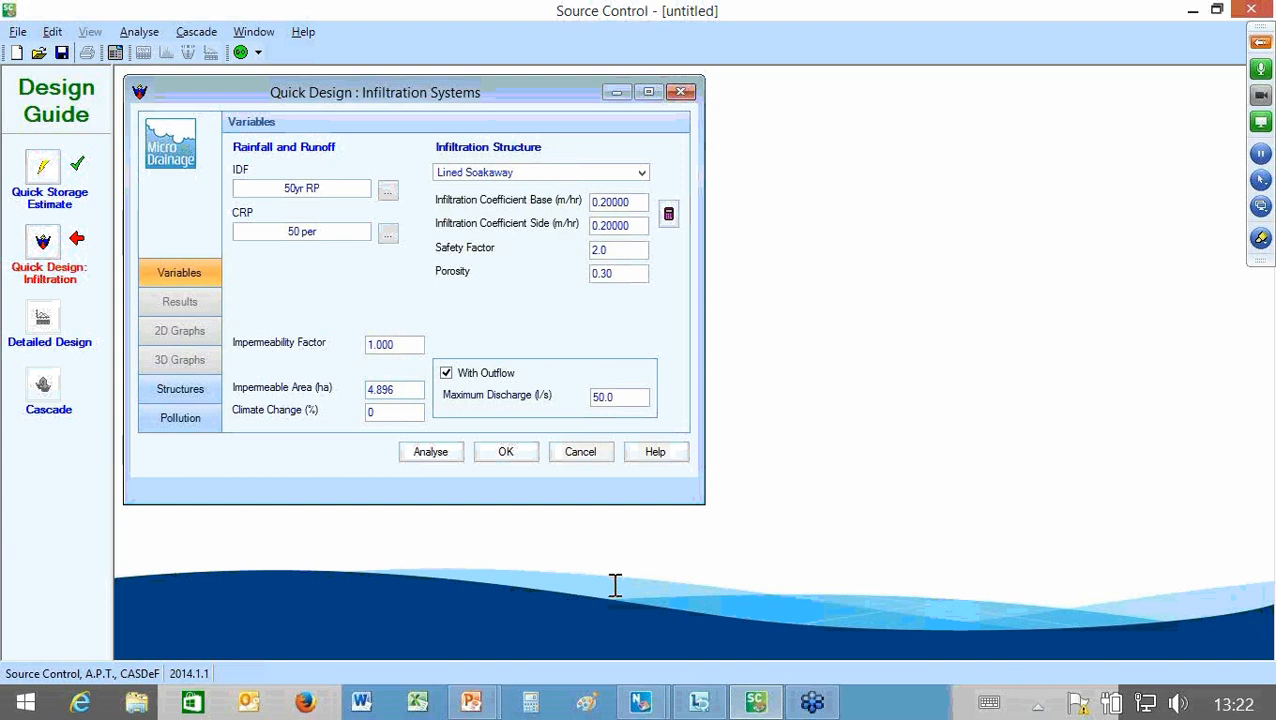
left_click(410, 390)
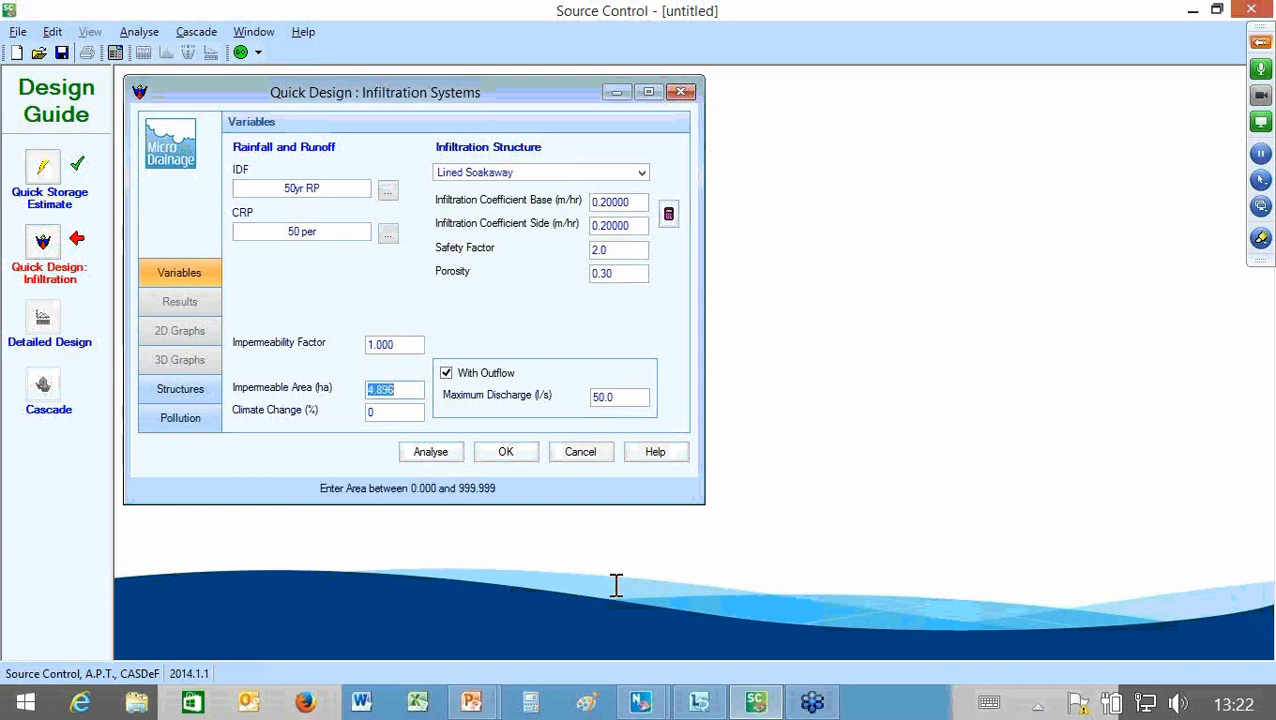
type("0.5")
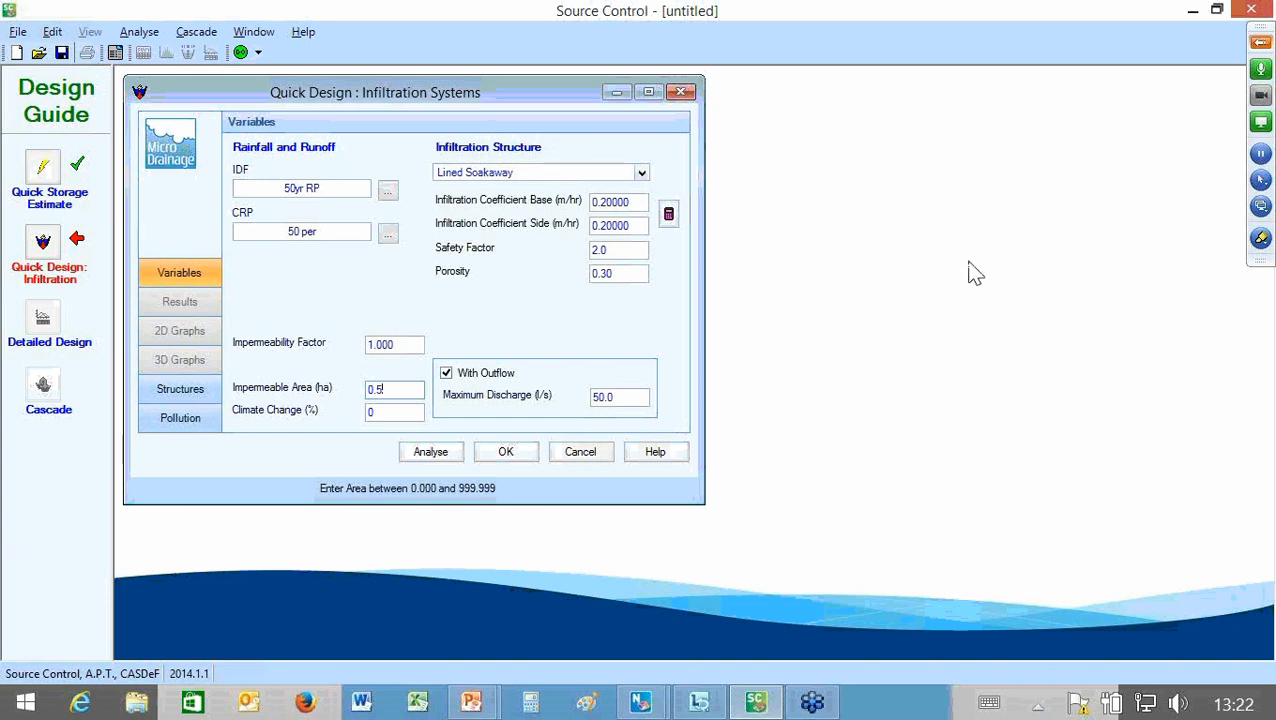
Step: Examine the available infiltration structure types, from Lined Soakaway to Filter Drain, without choosing a different one
left_click(643, 173)
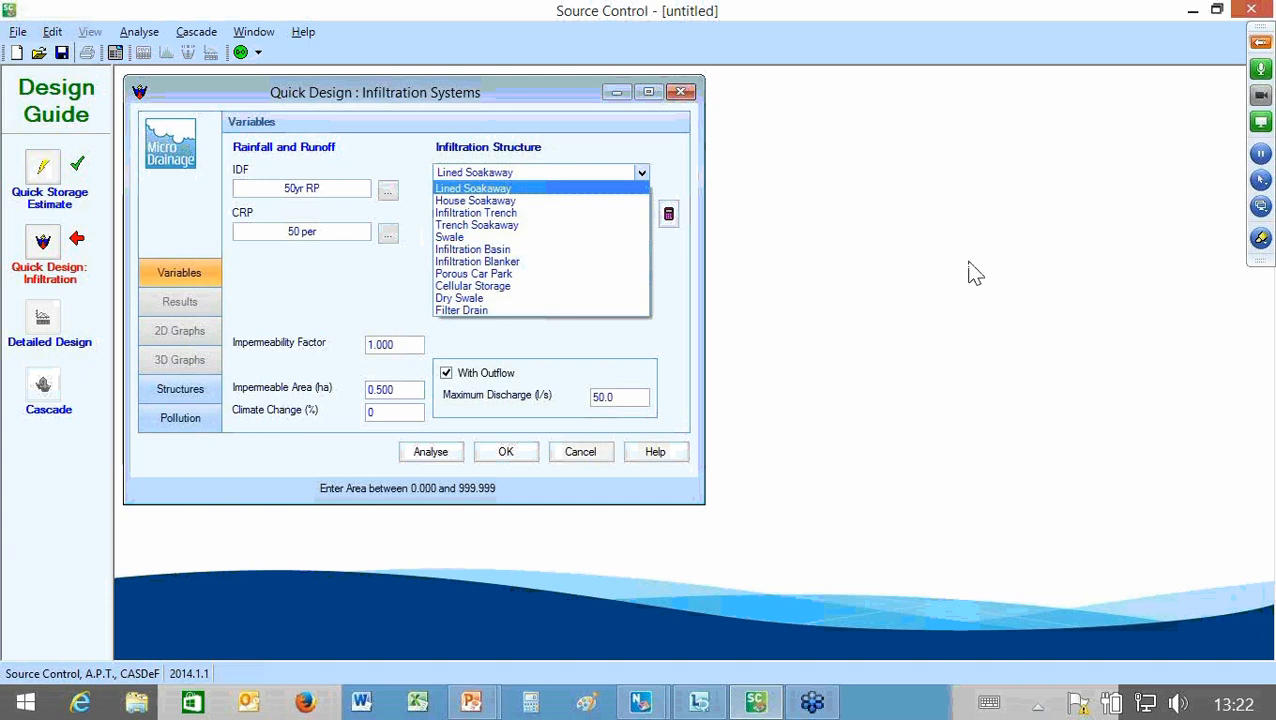
key("Down")
key("Down")
key("Down")
key("Down")
key("Down")
key("Down")
key("Down")
key("Down")
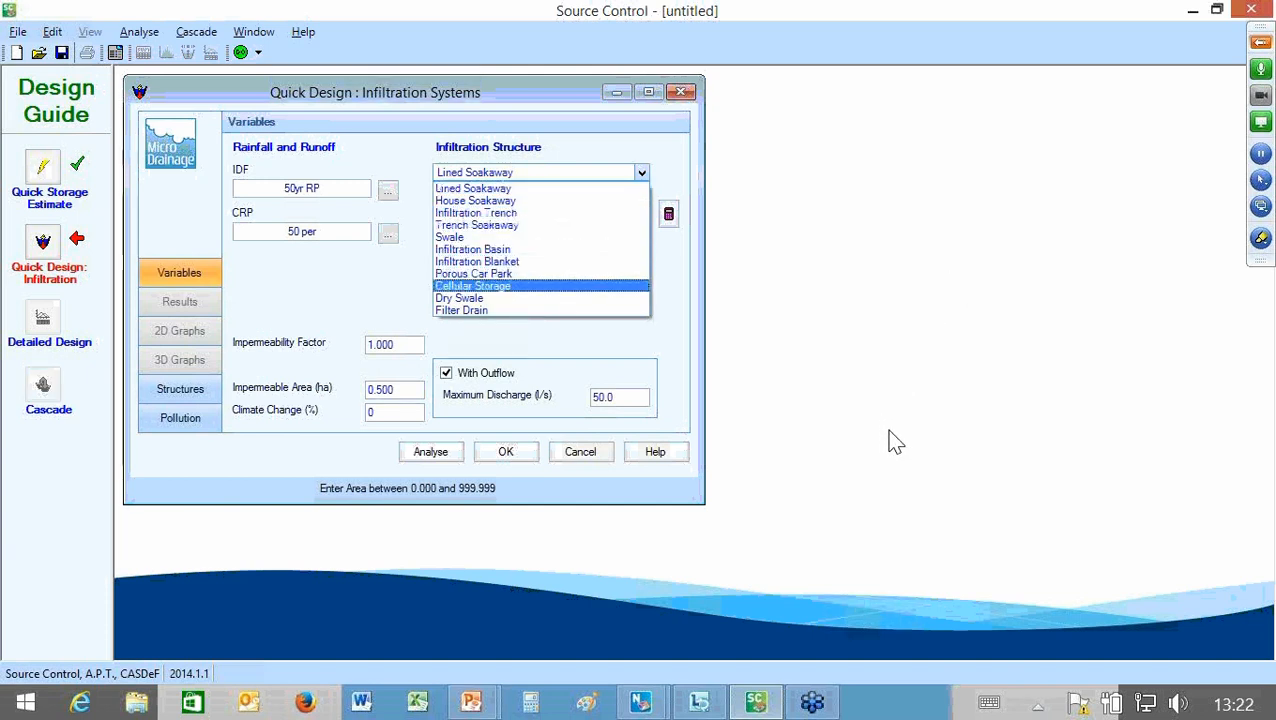
key("Up")
key("Up")
key("Up")
key("Up")
key("Up")
key("Up")
key("Up")
key("Up")
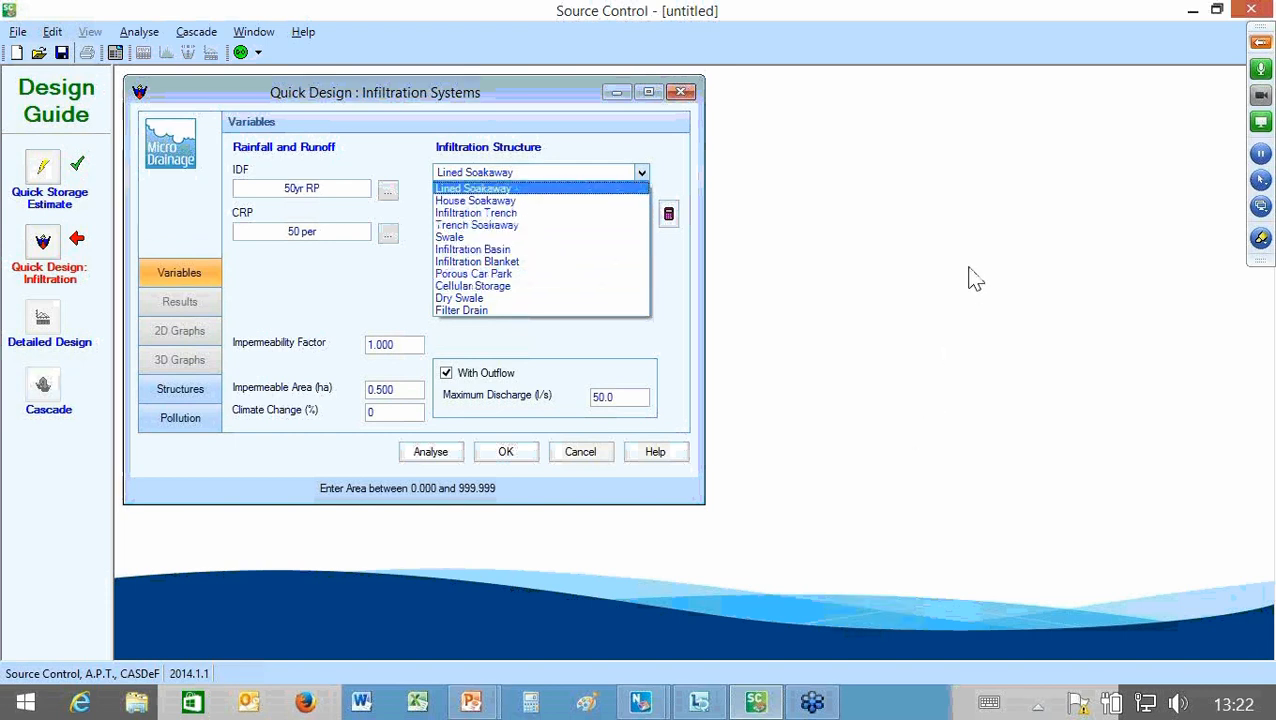
key("Down")
key("Down")
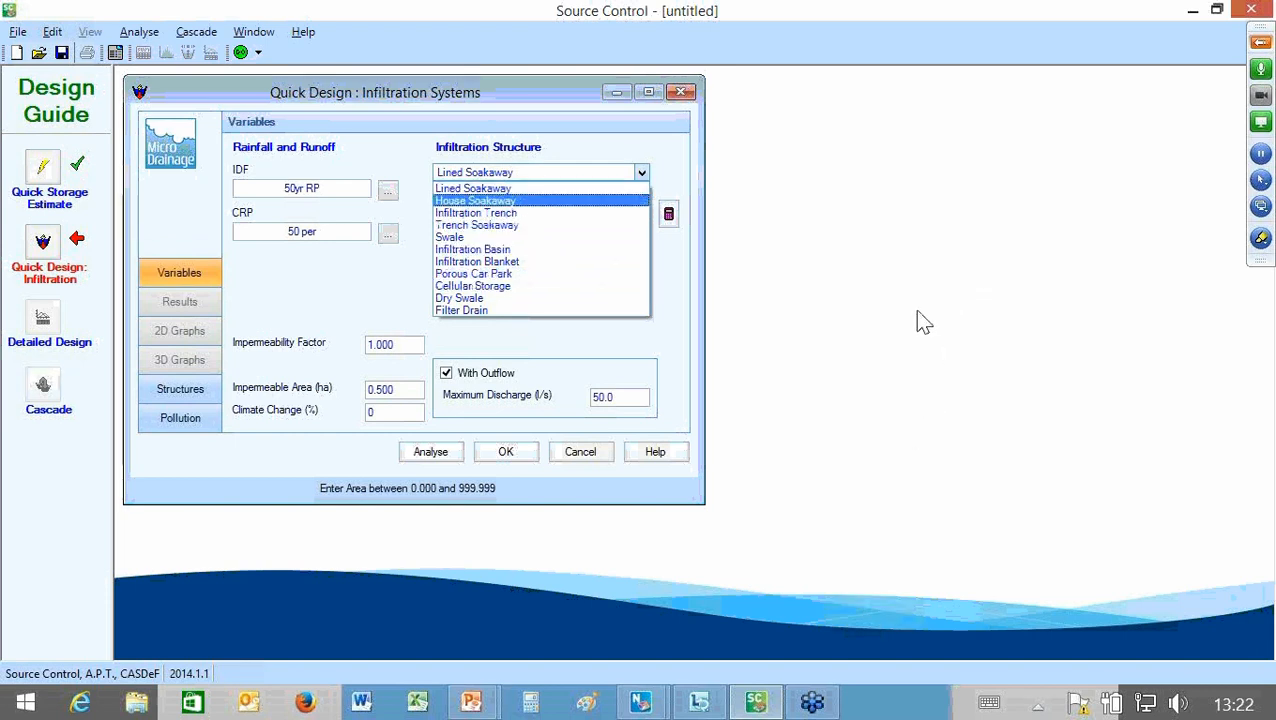
key("Down")
key("Down")
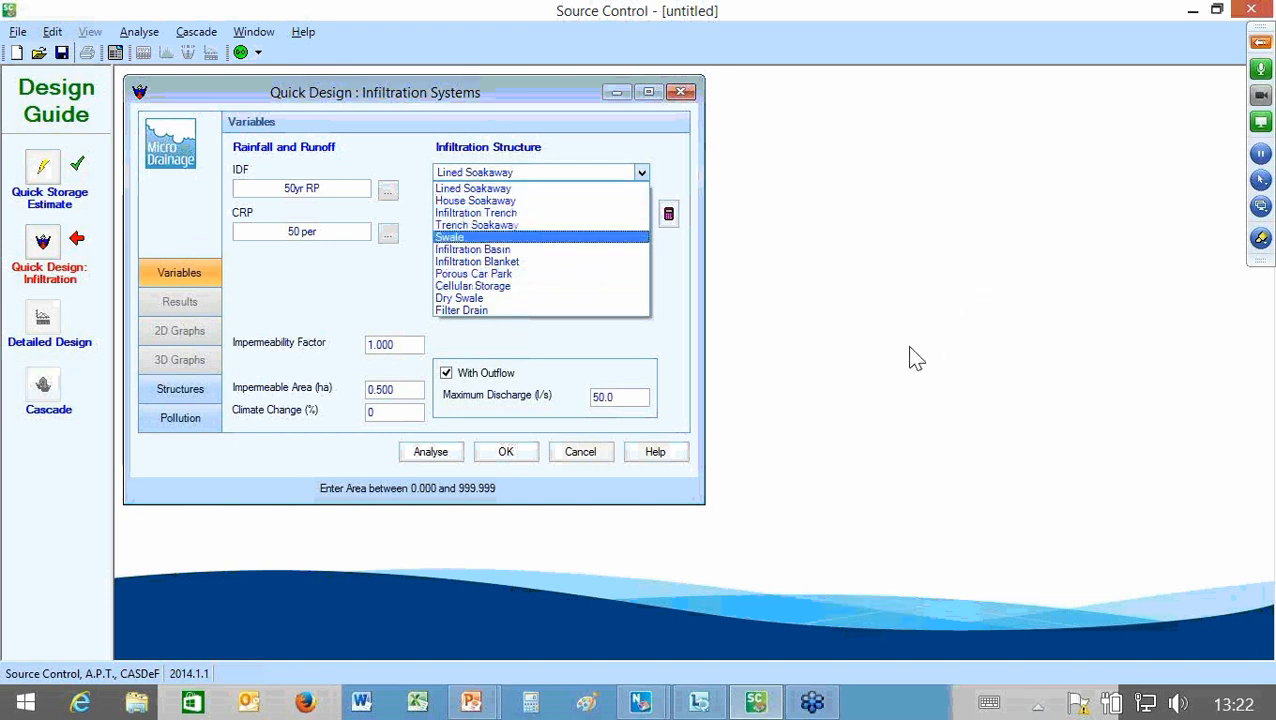
key("Down")
key("Down")
key("Down")
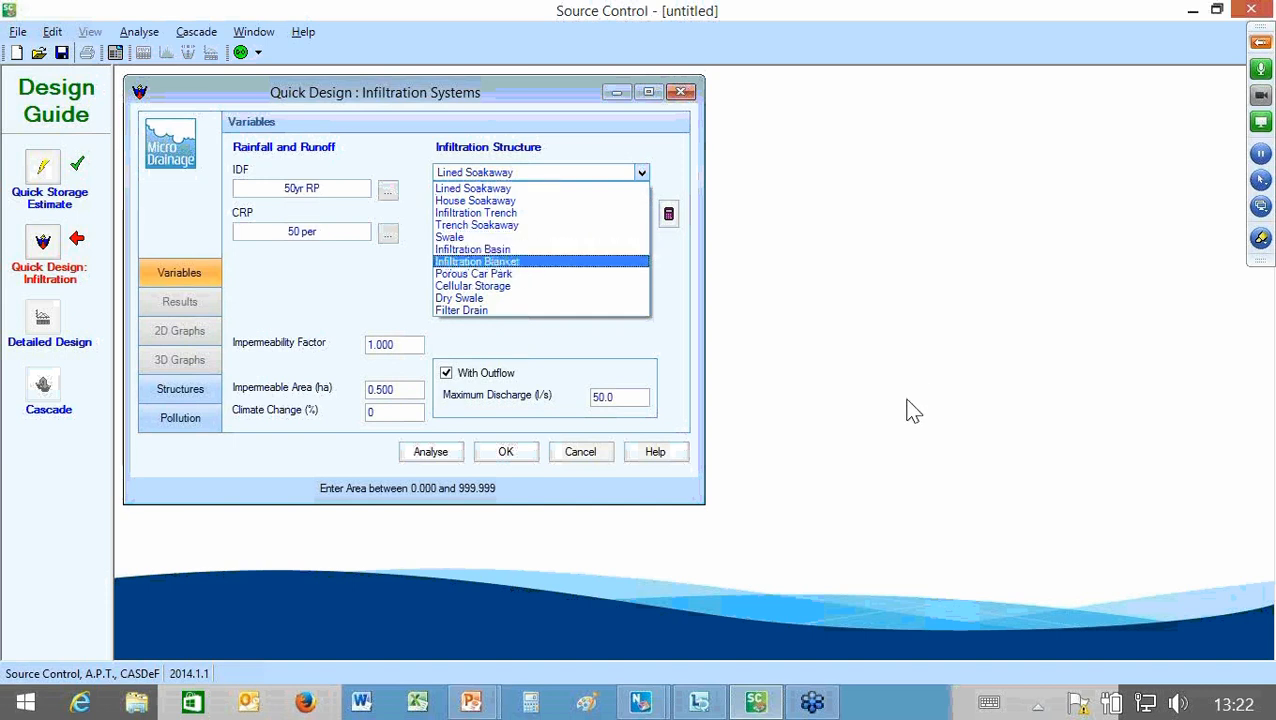
key("Down")
key("Down")
key("Down")
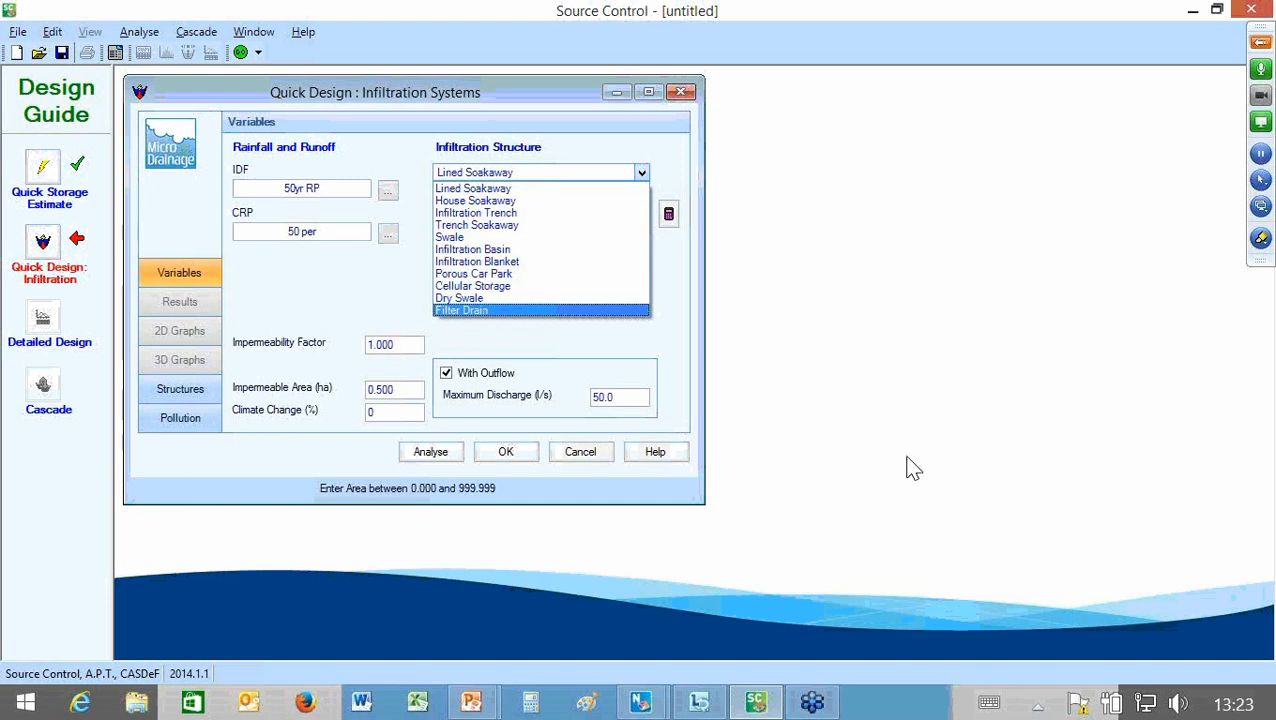
key("Up")
key("Up")
key("Up")
key("Up")
key("Up")
key("Up")
key("Up")
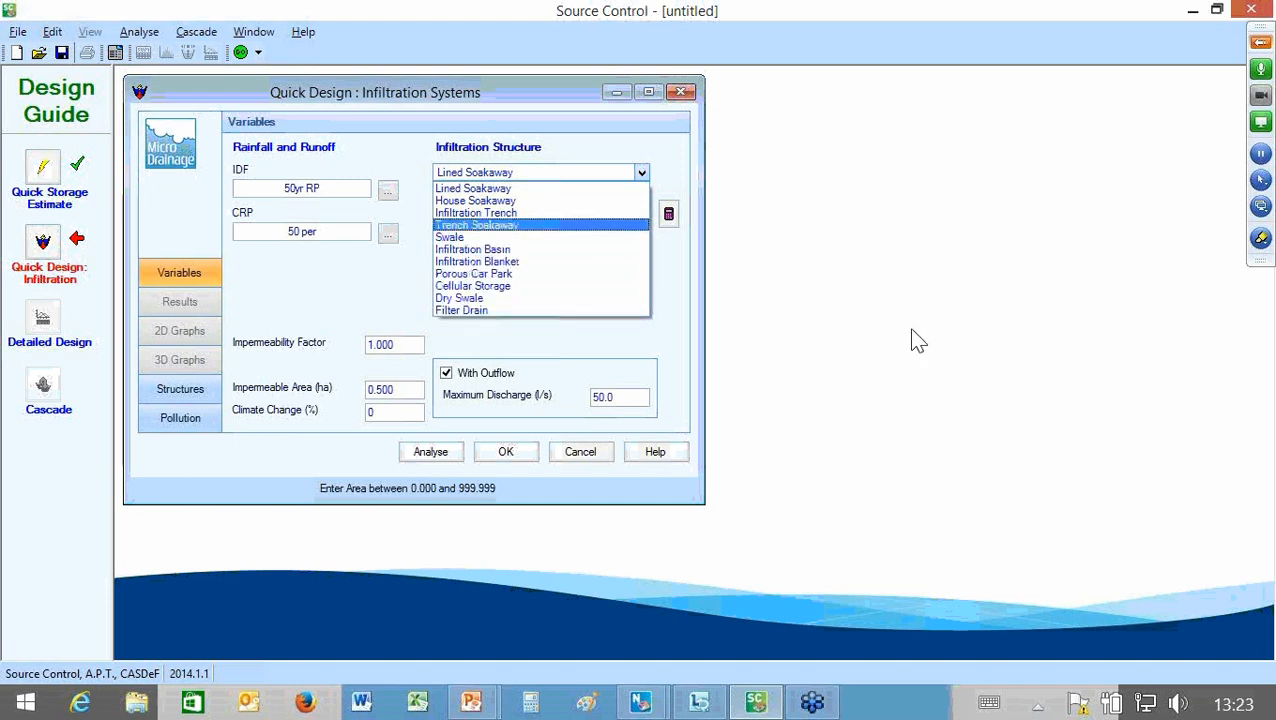
key("Up")
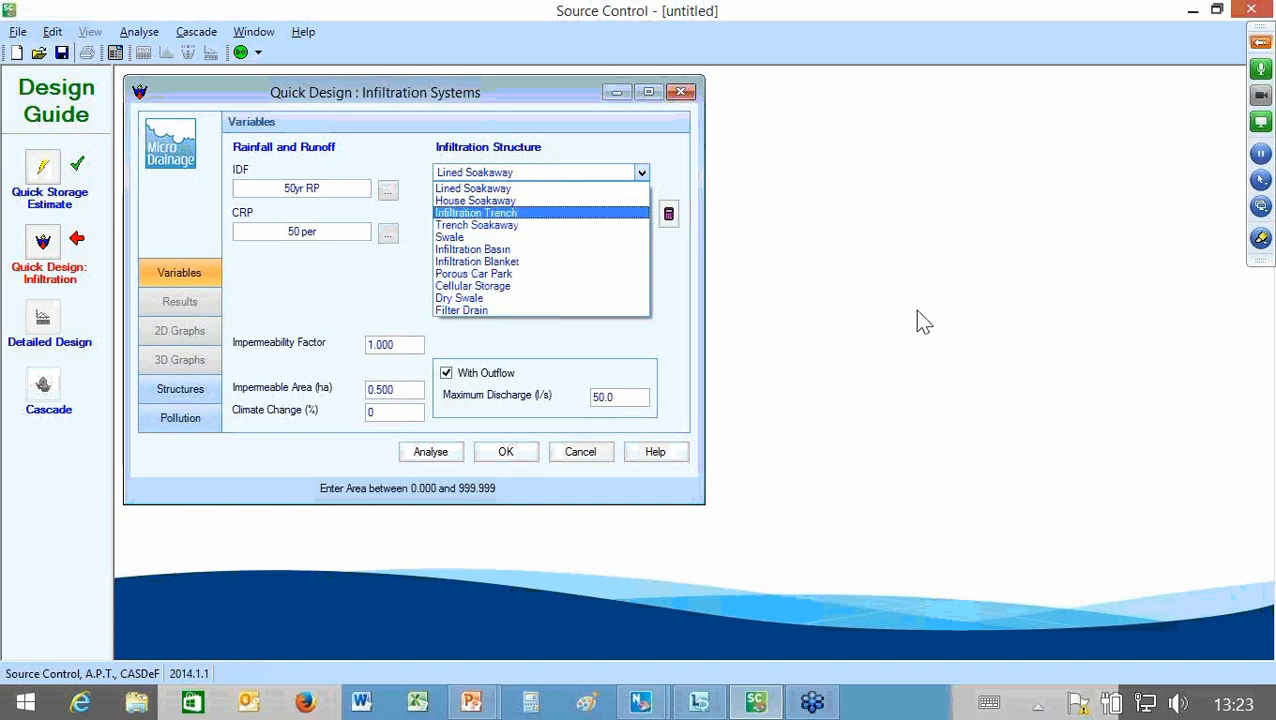
key("Up")
key("Up")
key("Down")
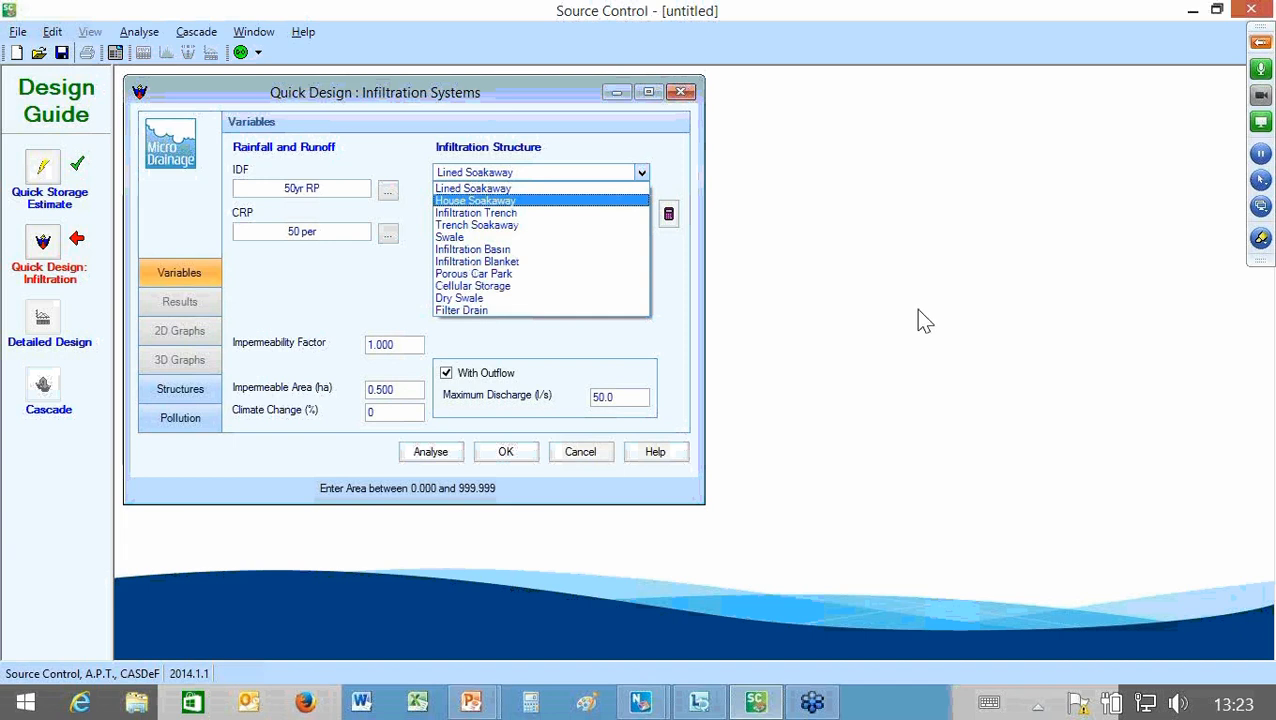
key("Down")
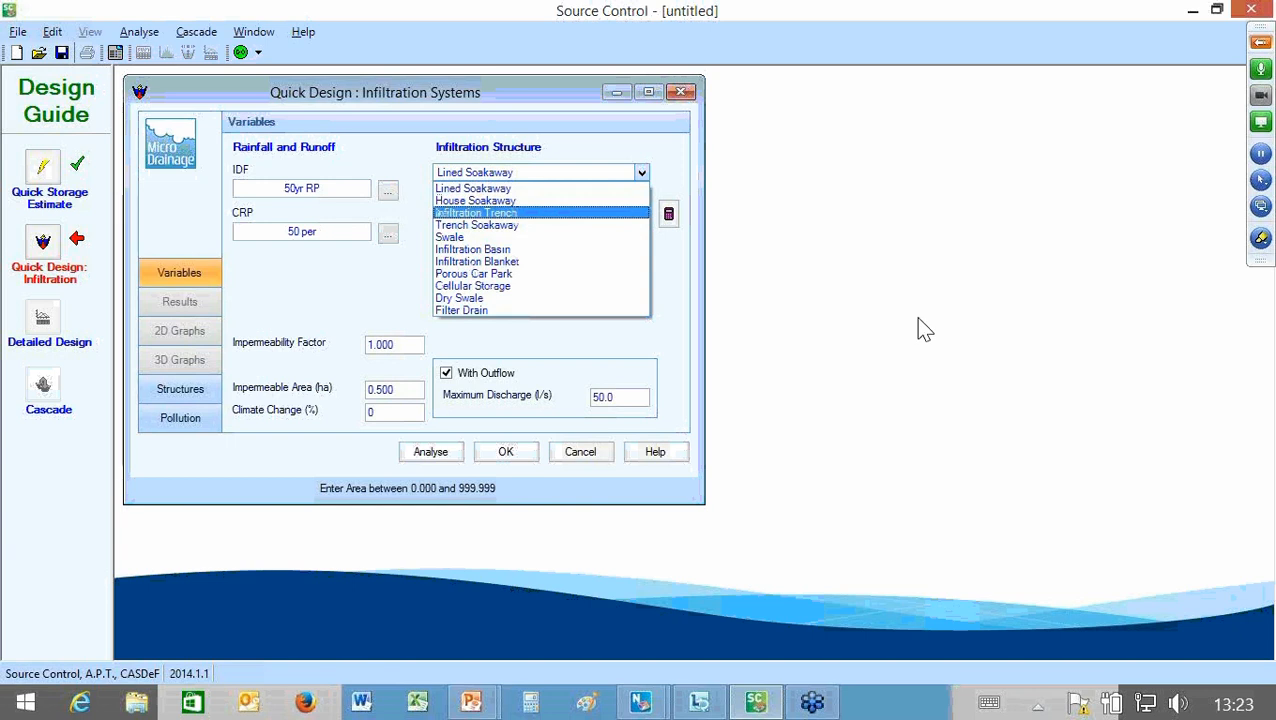
key("Down")
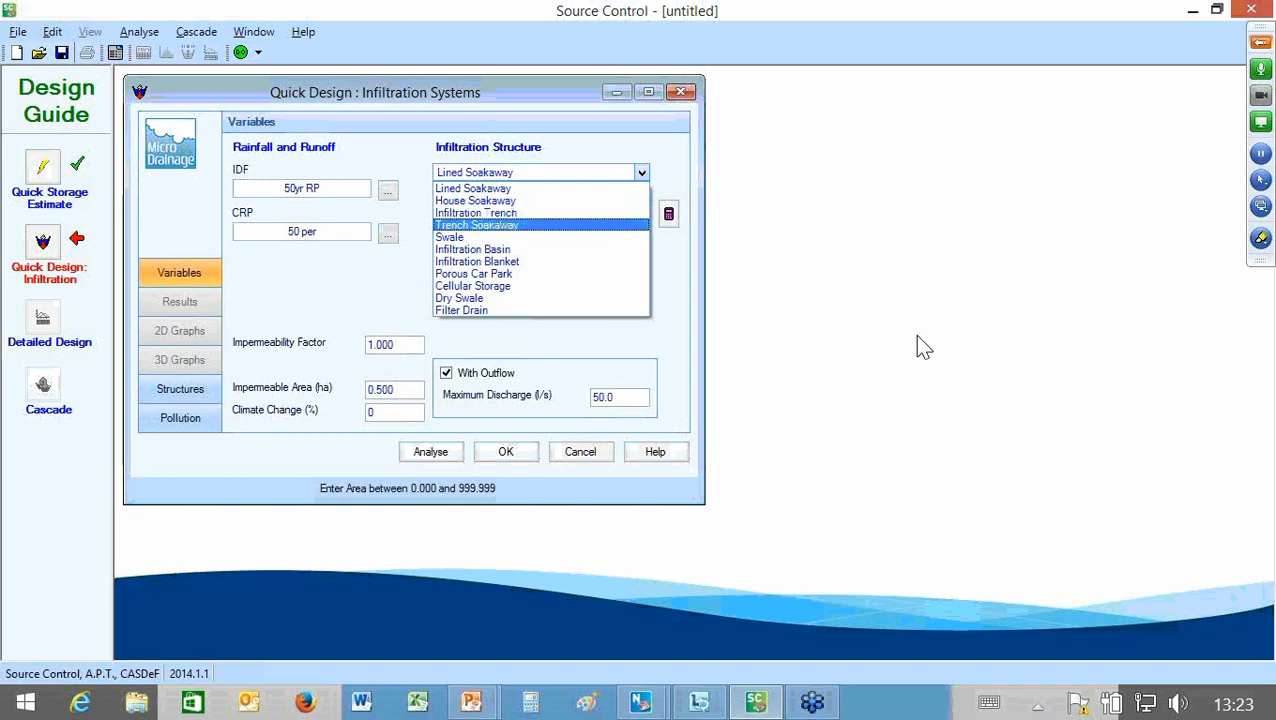
key("Down")
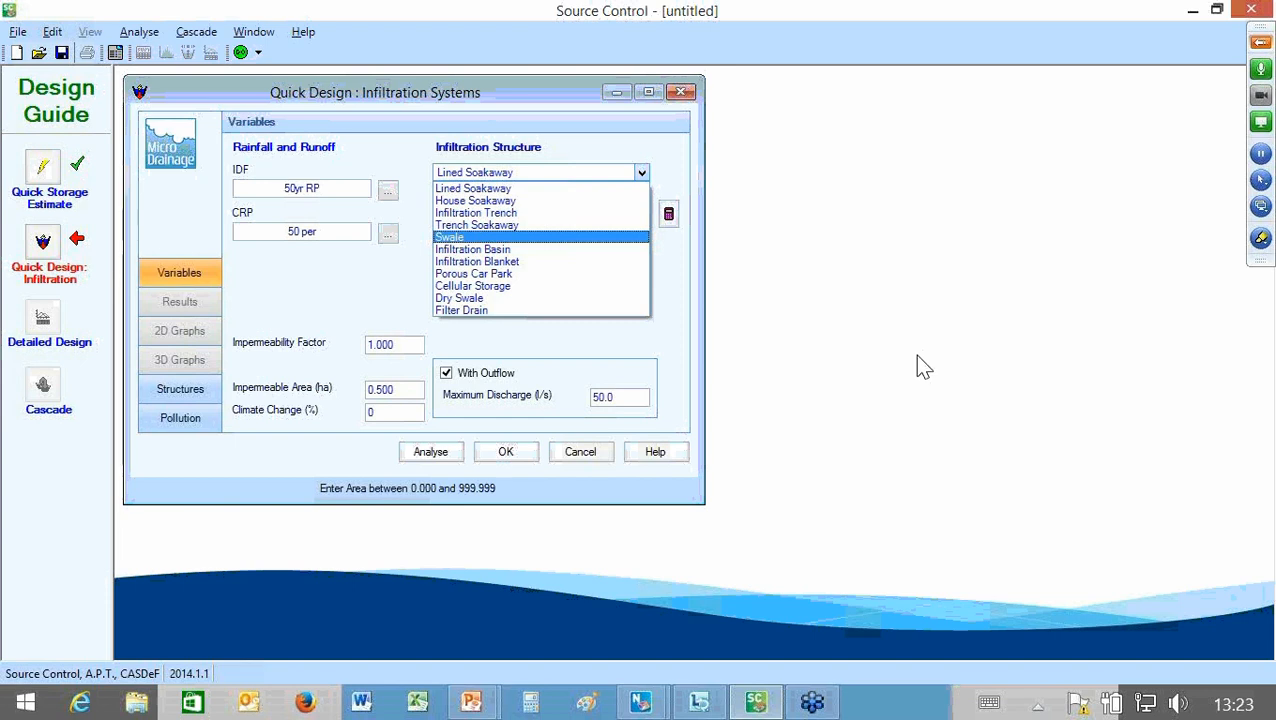
key("Down")
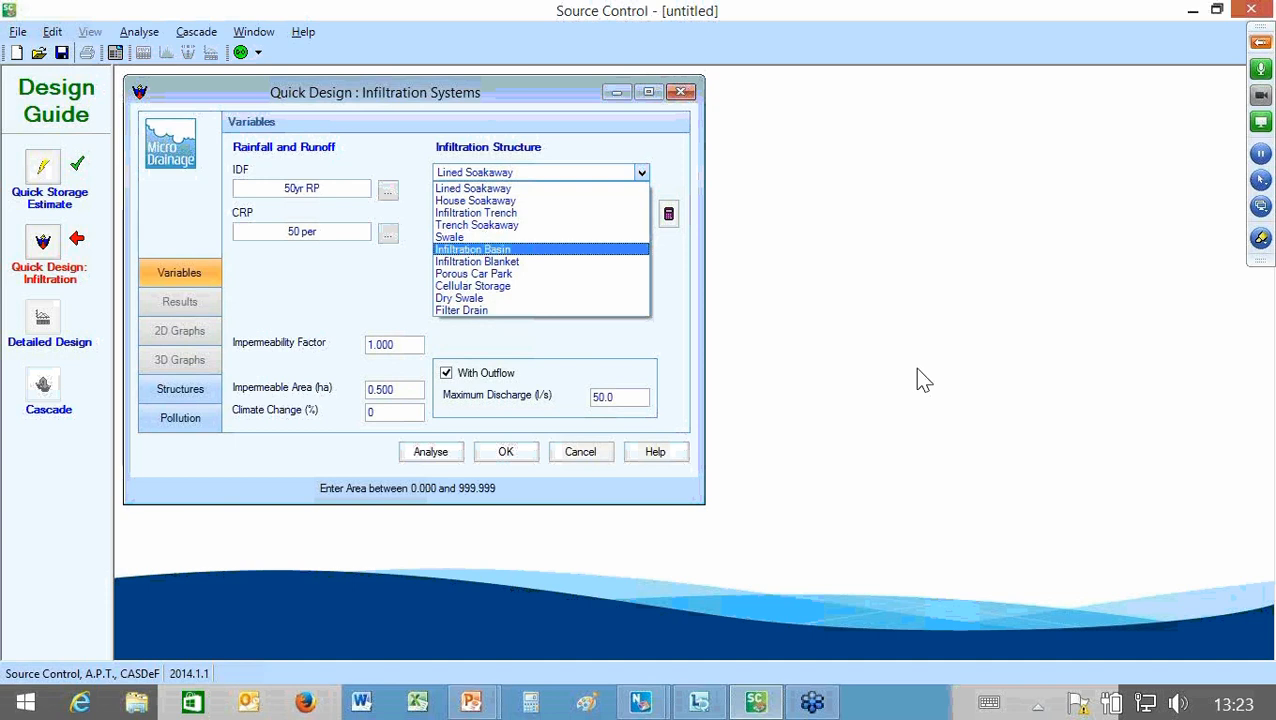
key("Down")
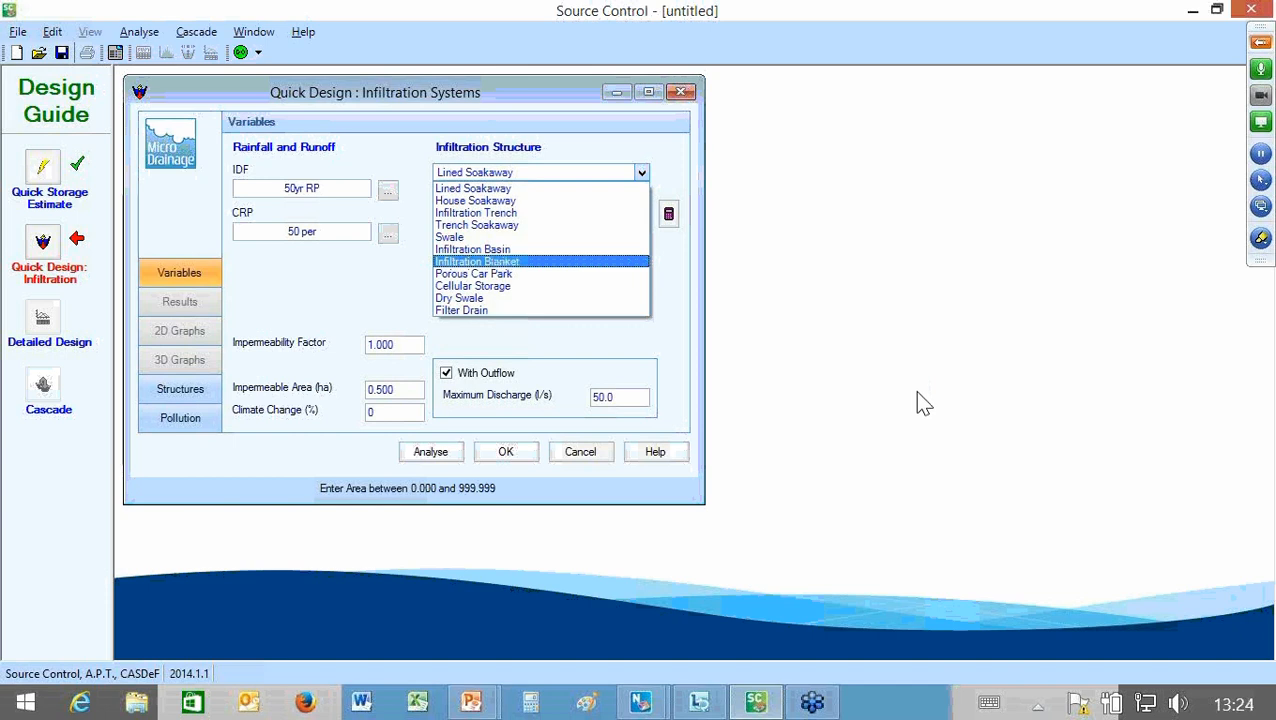
key("Down")
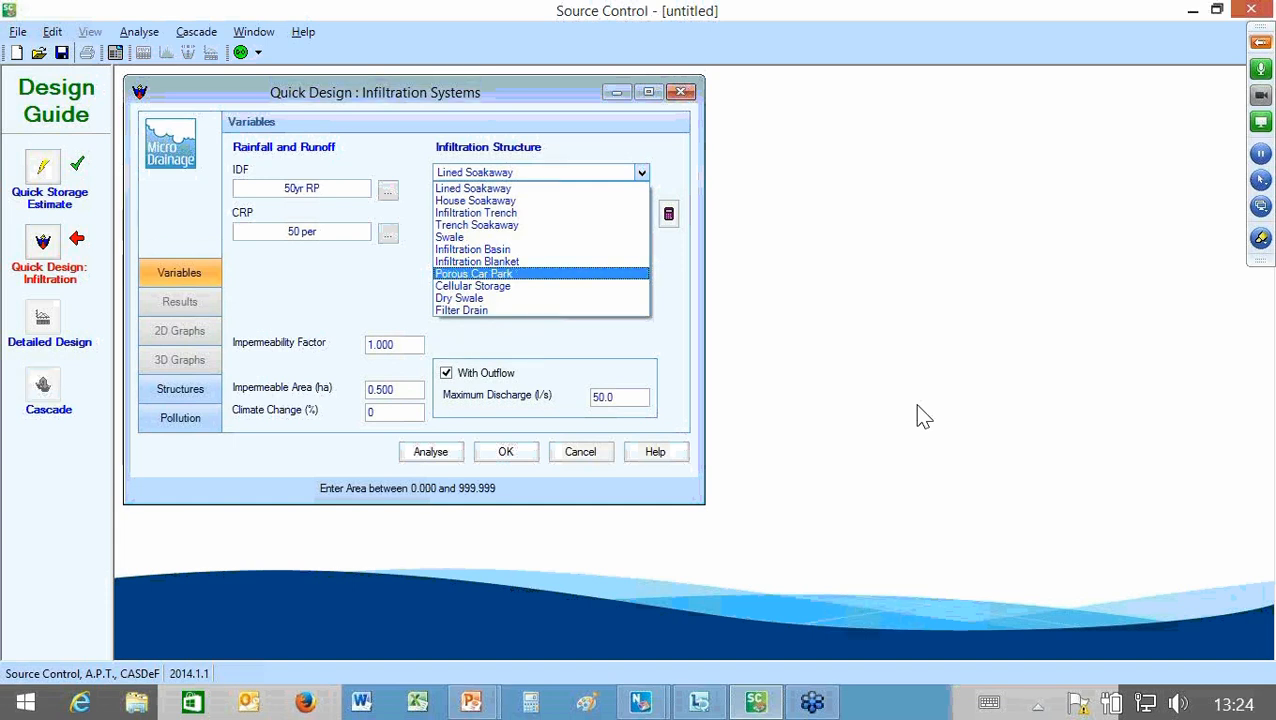
key("Down")
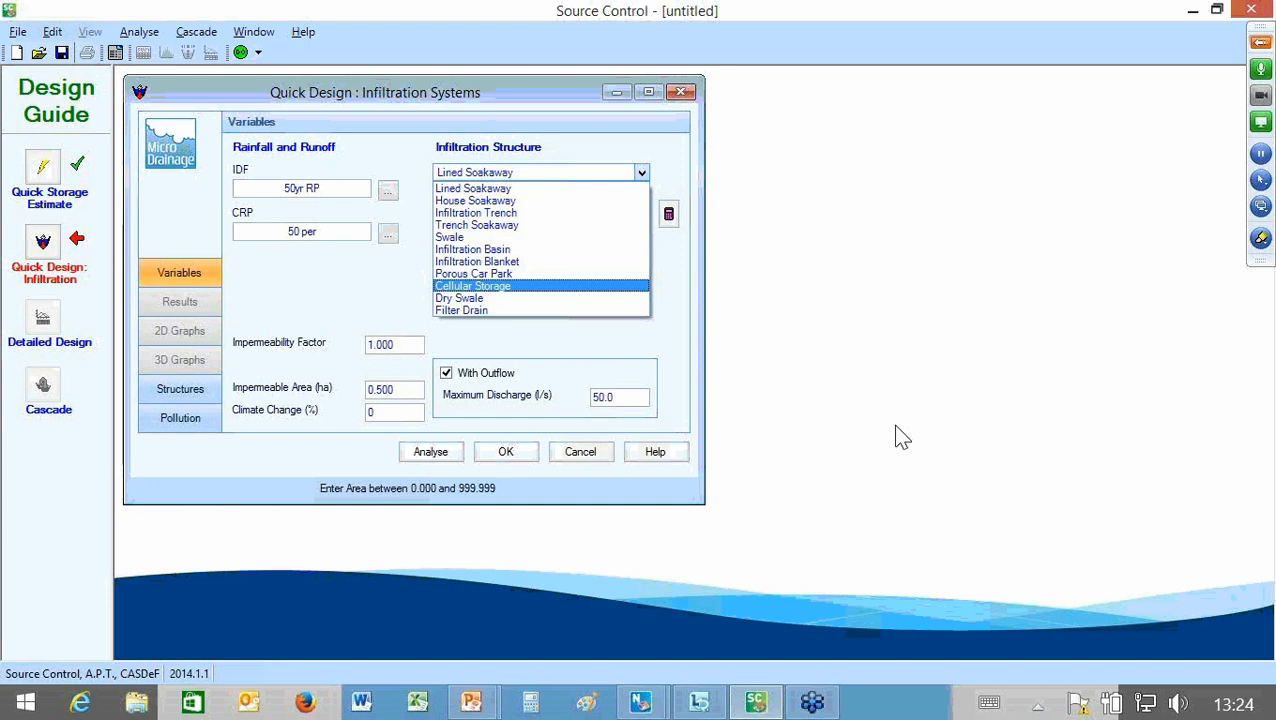
key("Down")
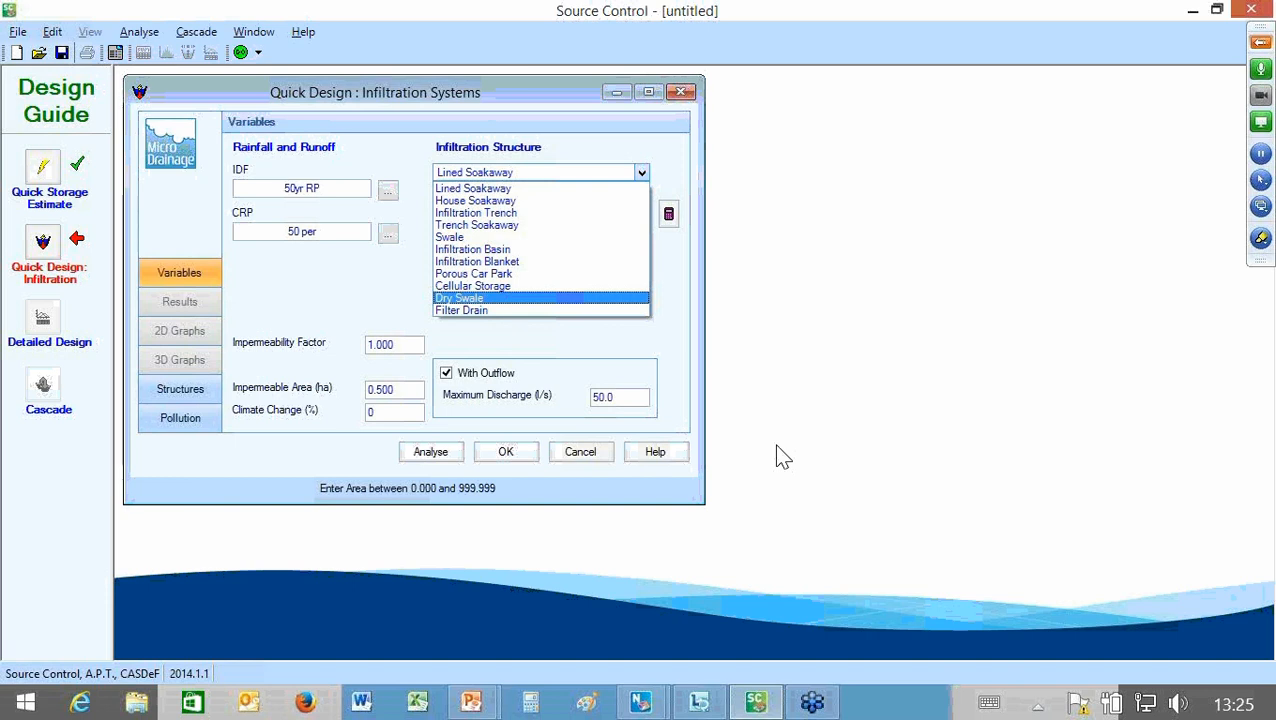
key("Down")
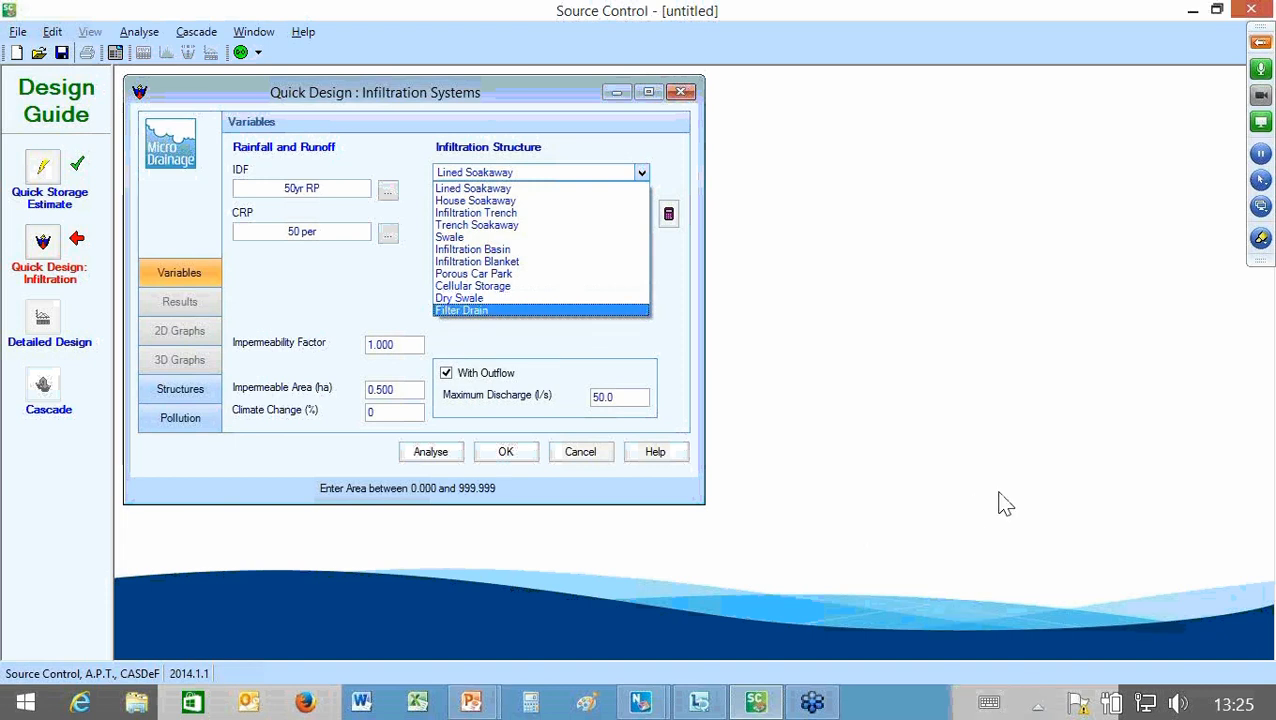
key("Escape")
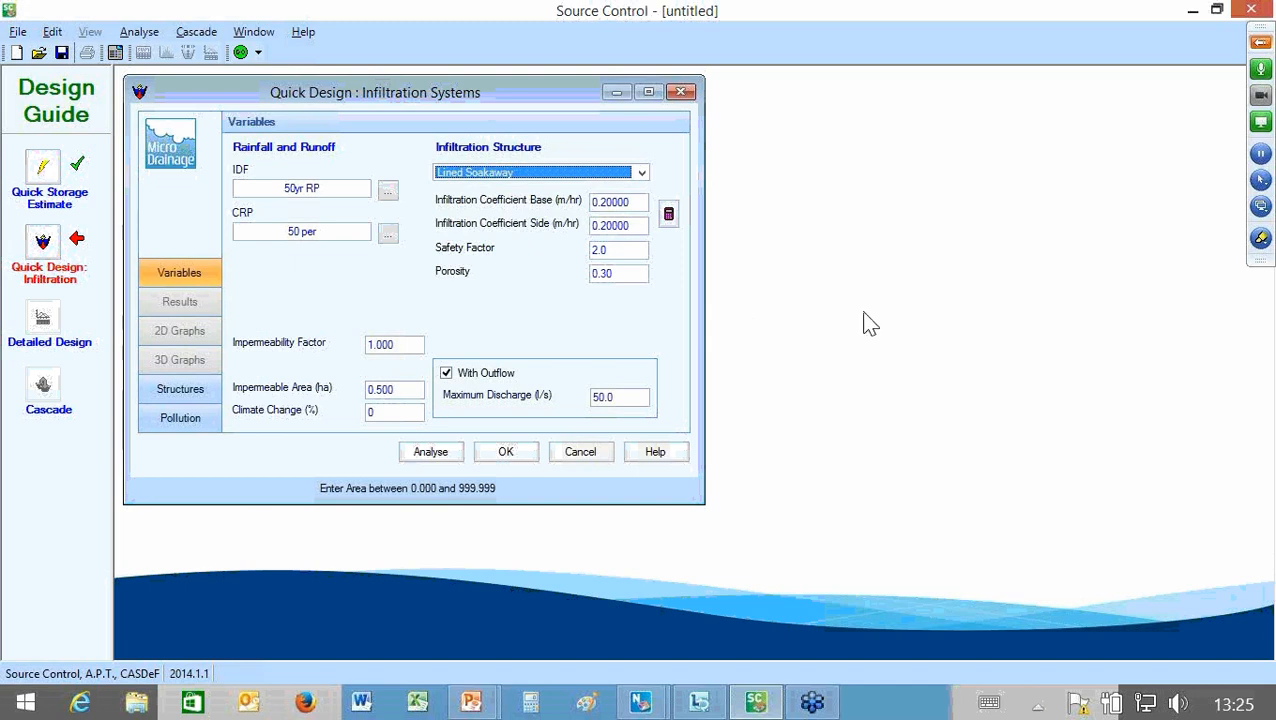
Step: Choose Cellular Storage as the infiltration structure and accept the default porosity for it
key("Tab")
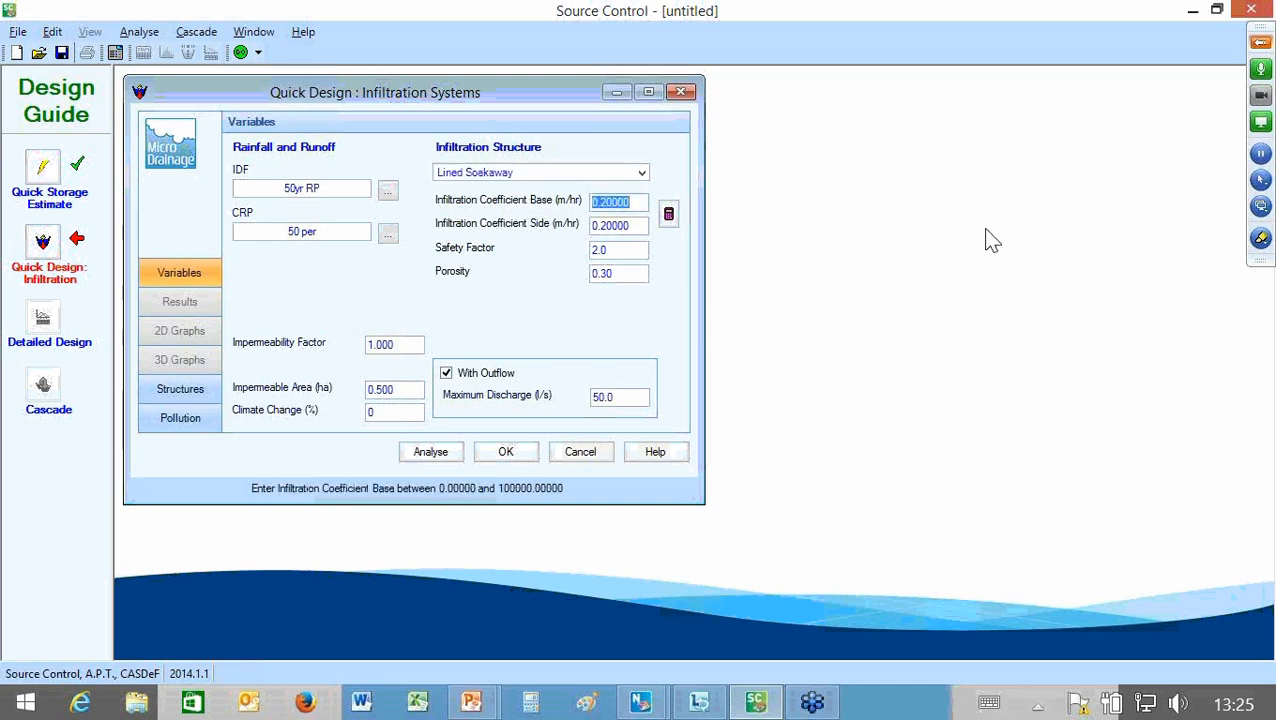
key("shift+Tab")
key("alt+Down")
key("Down")
key("Down")
key("Down")
key("Down")
key("Down")
key("Down")
key("Down")
key("Down")
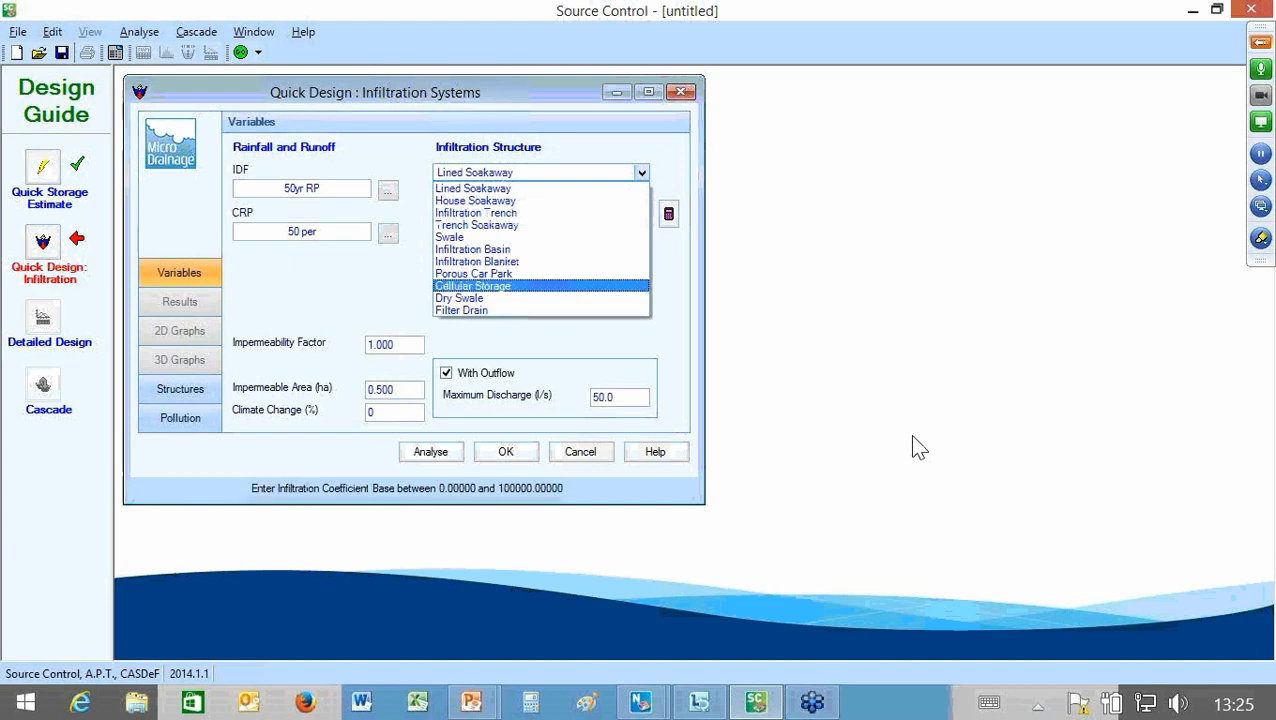
key("Return")
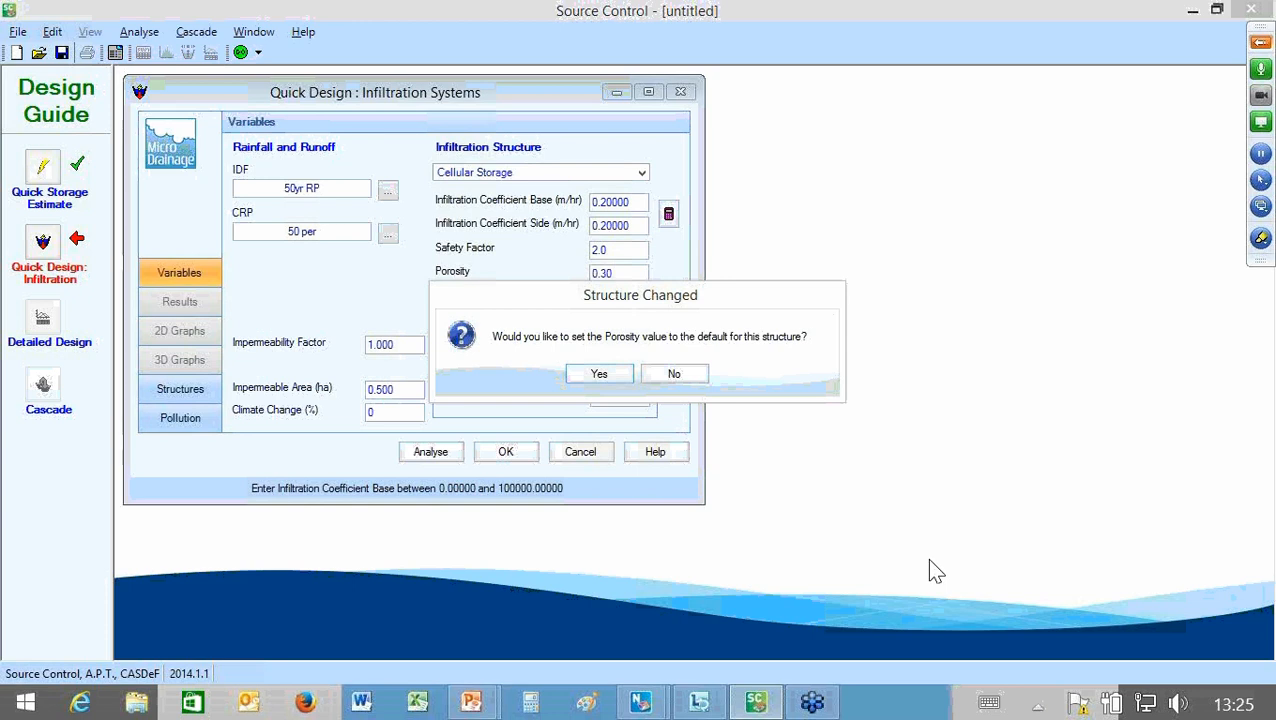
key("Return")
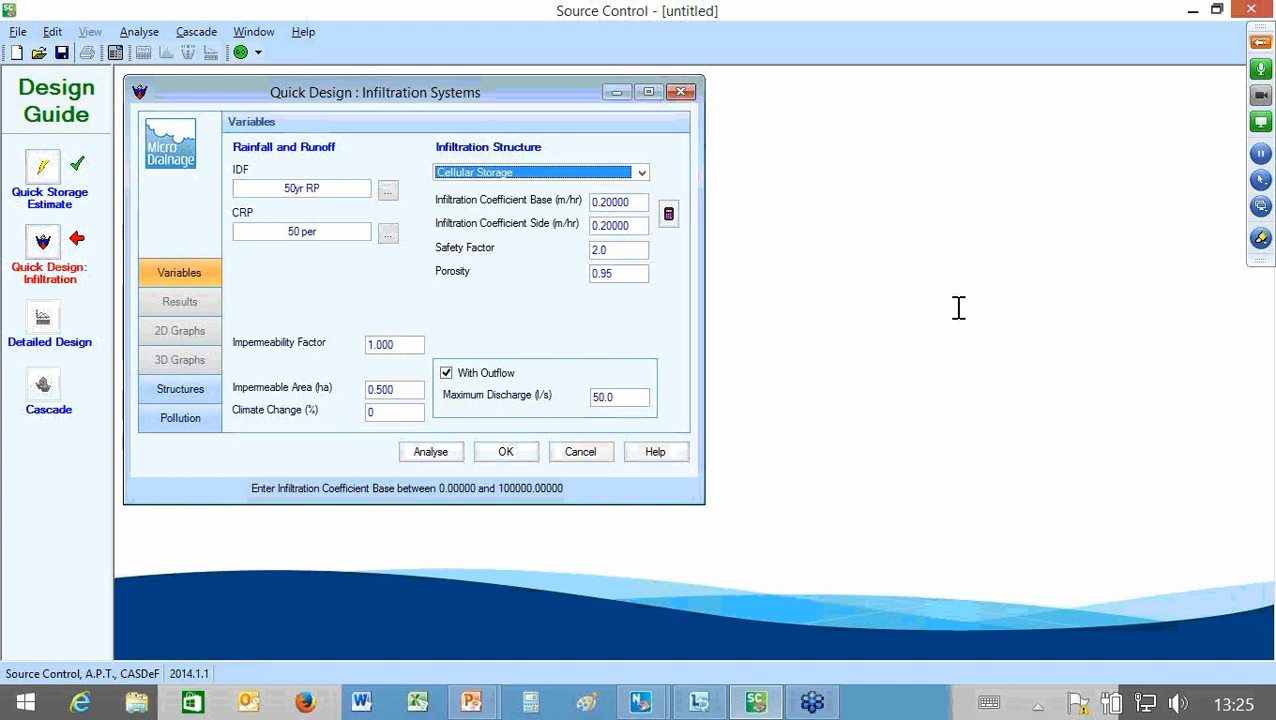
Step: Keep the default infiltration coefficients and safety factor, set the maximum discharge to 5 l/s and run the Quick Design analysis
key("Tab")
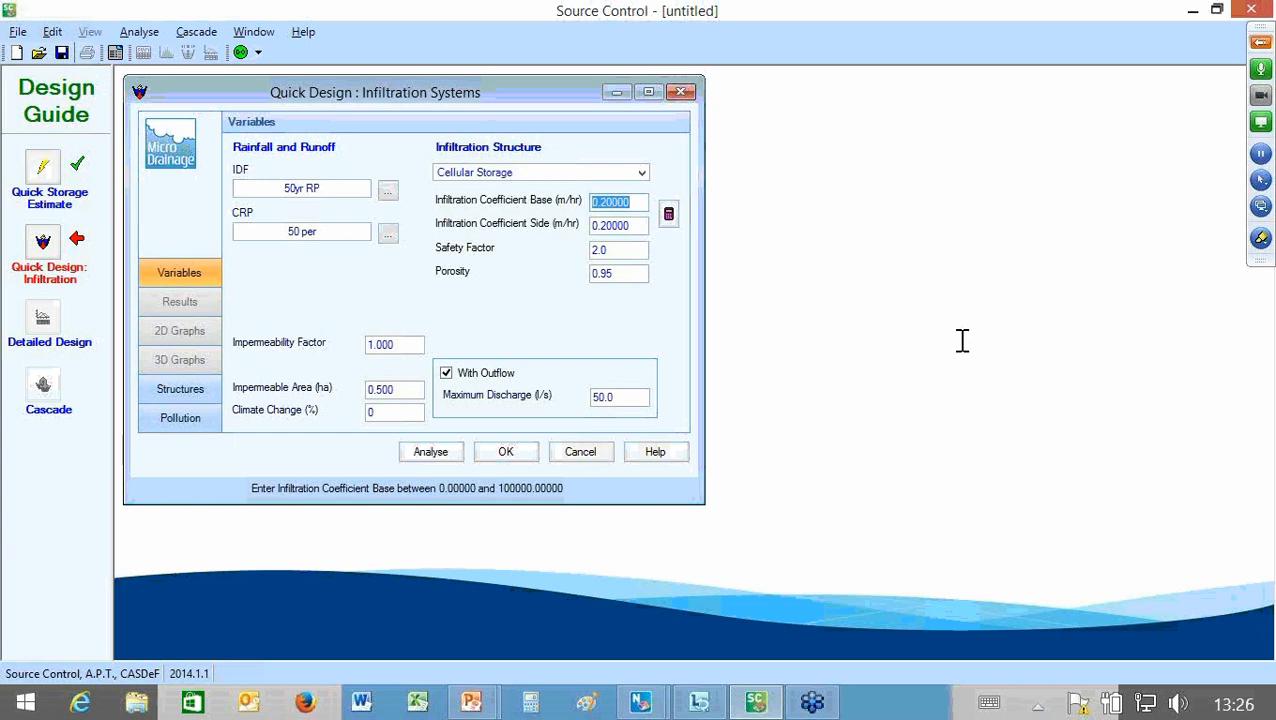
key("Tab")
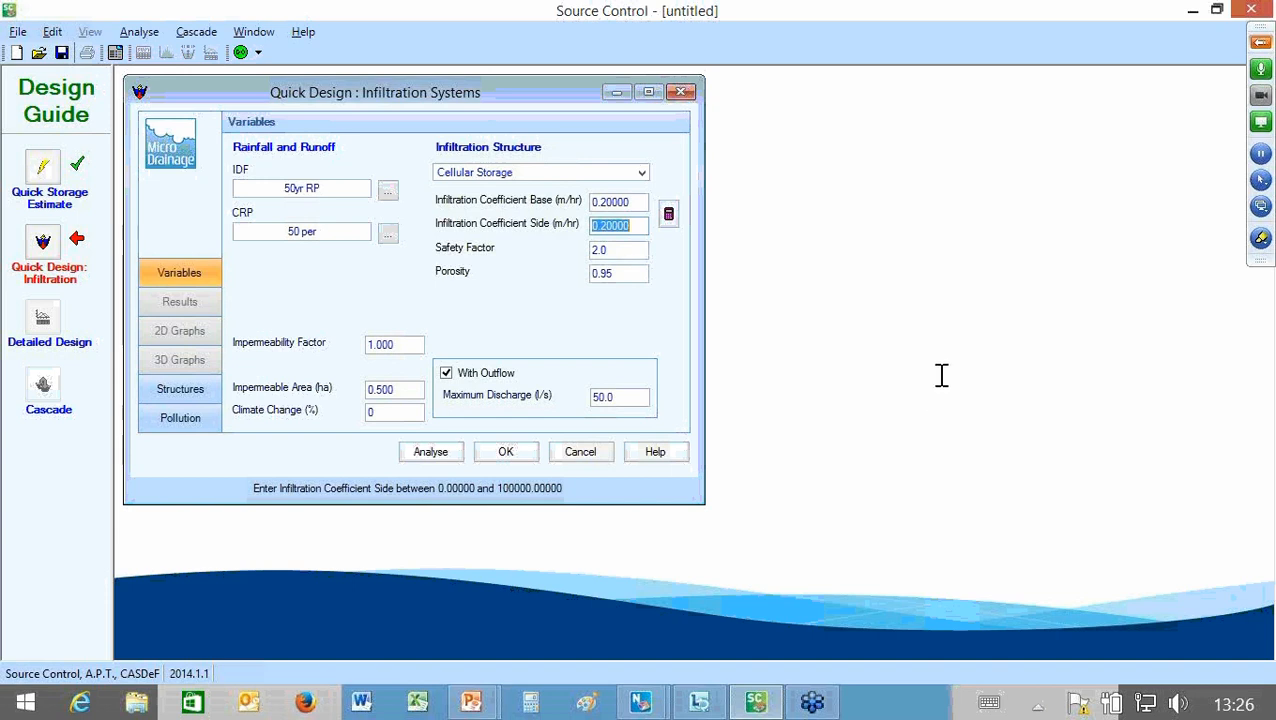
key("Tab")
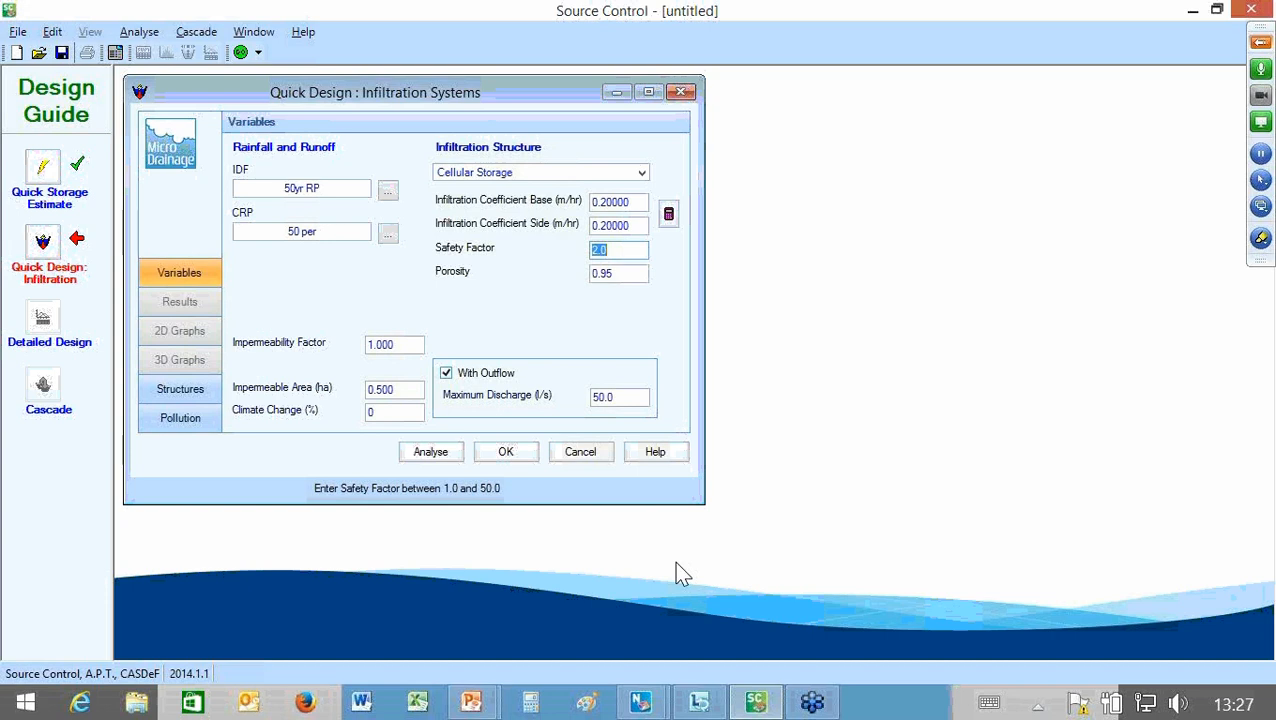
left_click(634, 398)
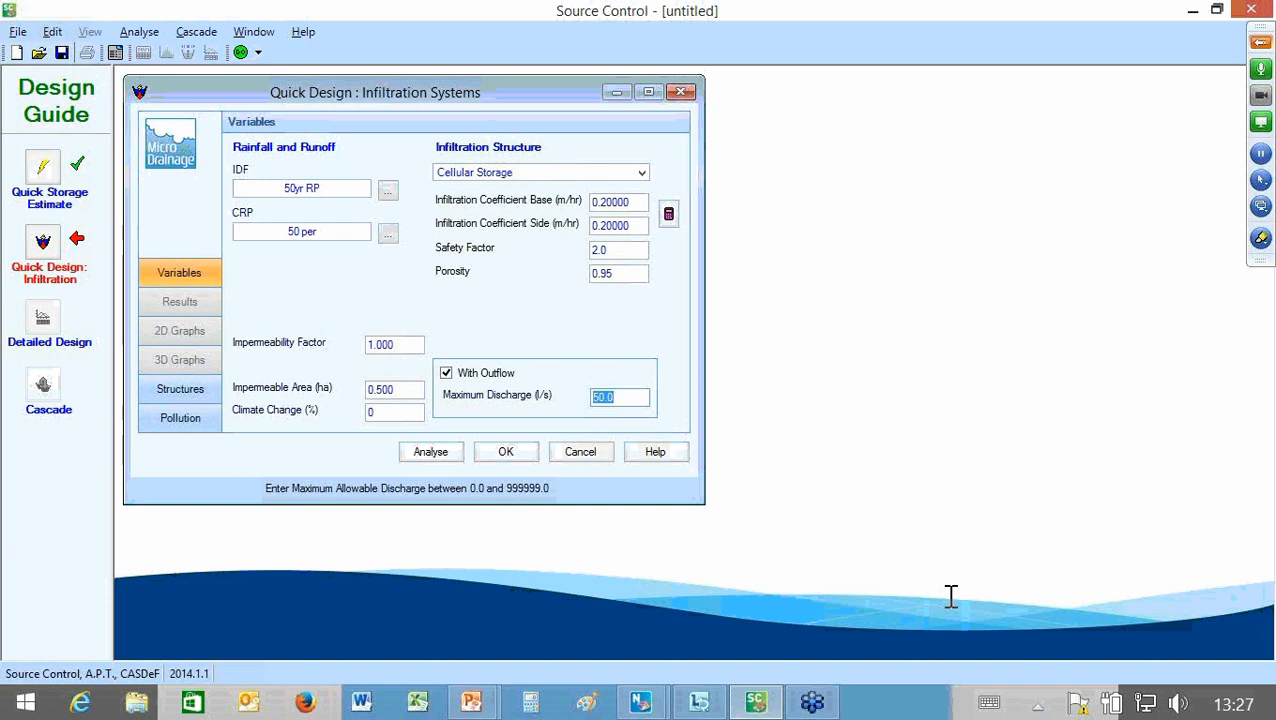
type("5")
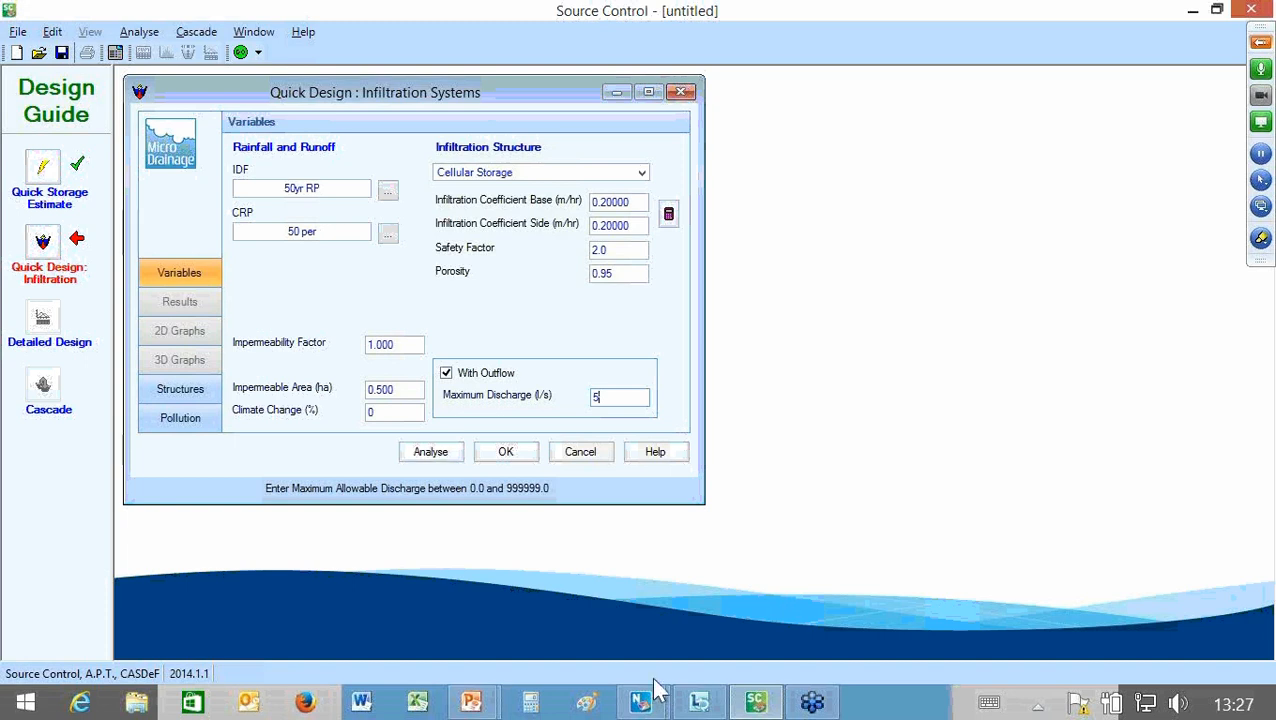
key("Tab")
key("Return")
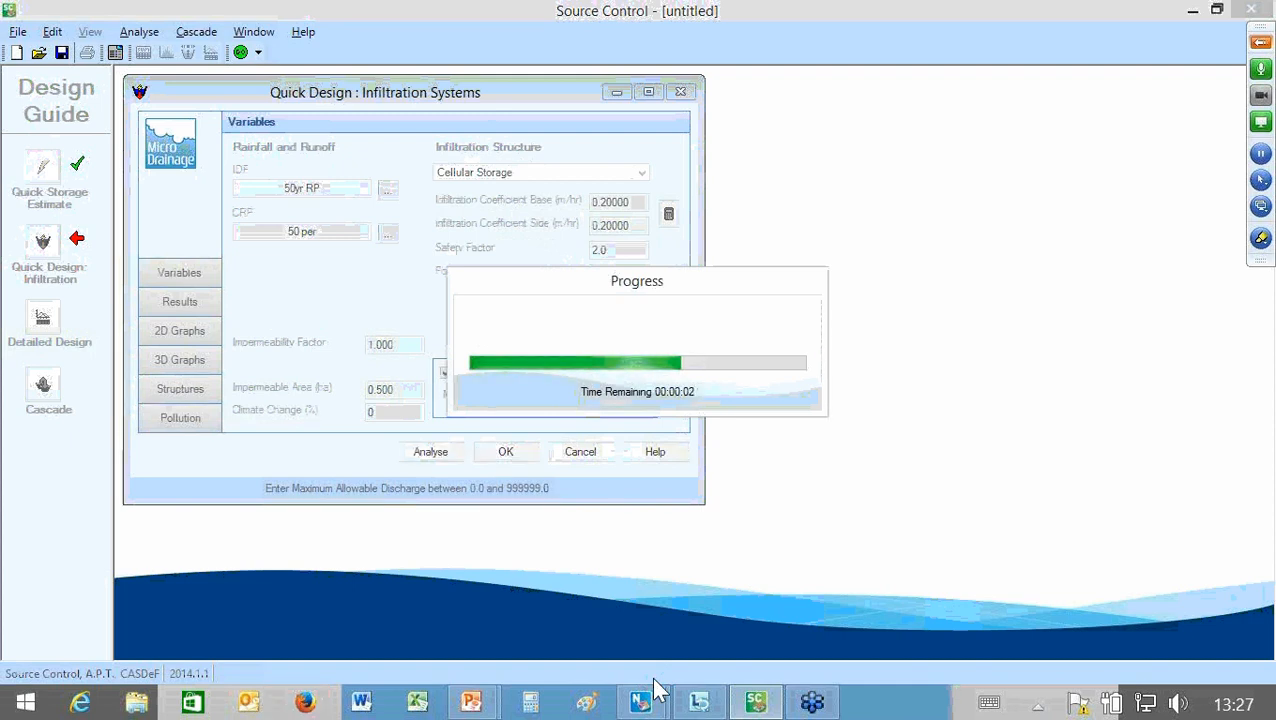
Step: Look at the 3D SuDS model in Network, return to Source Control and accept the infiltration Quick Design results
left_click(654, 686)
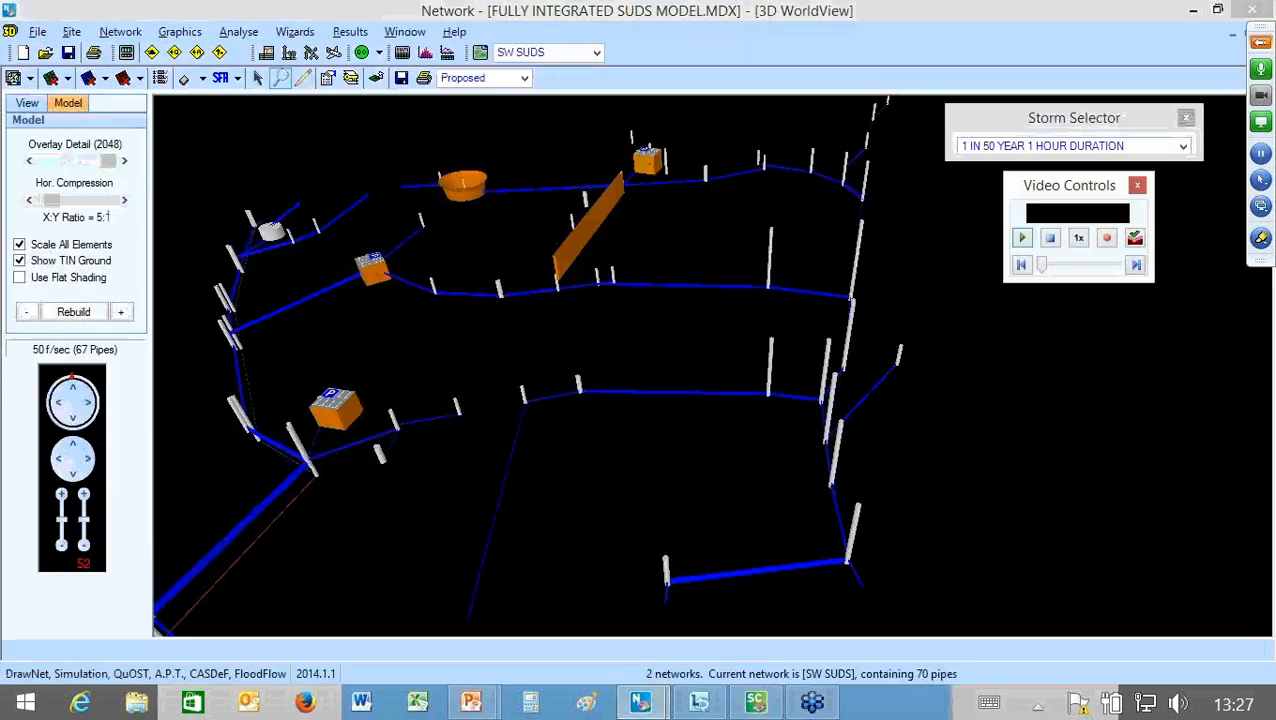
left_click(755, 703)
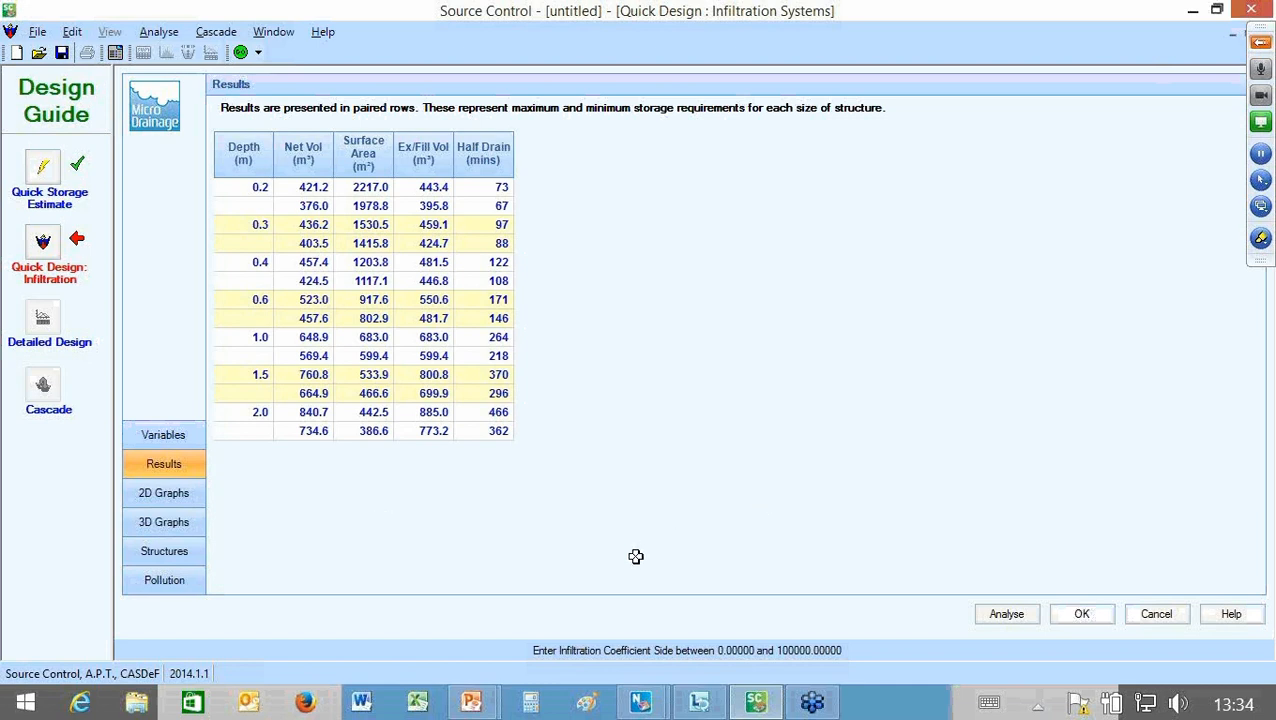
left_click(1082, 614)
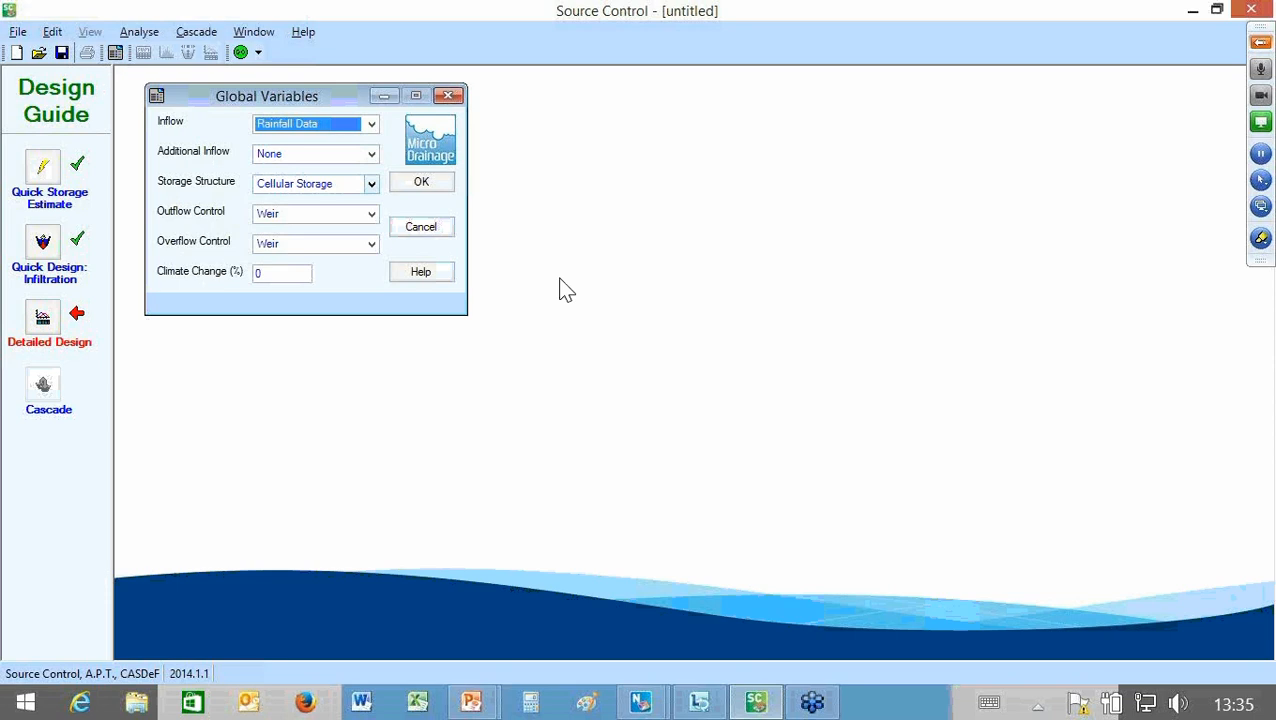
Step: Review the storage structure and outflow control options, keeping Cellular Storage and setting the outflow control to Hydro-Brake
left_click(371, 184)
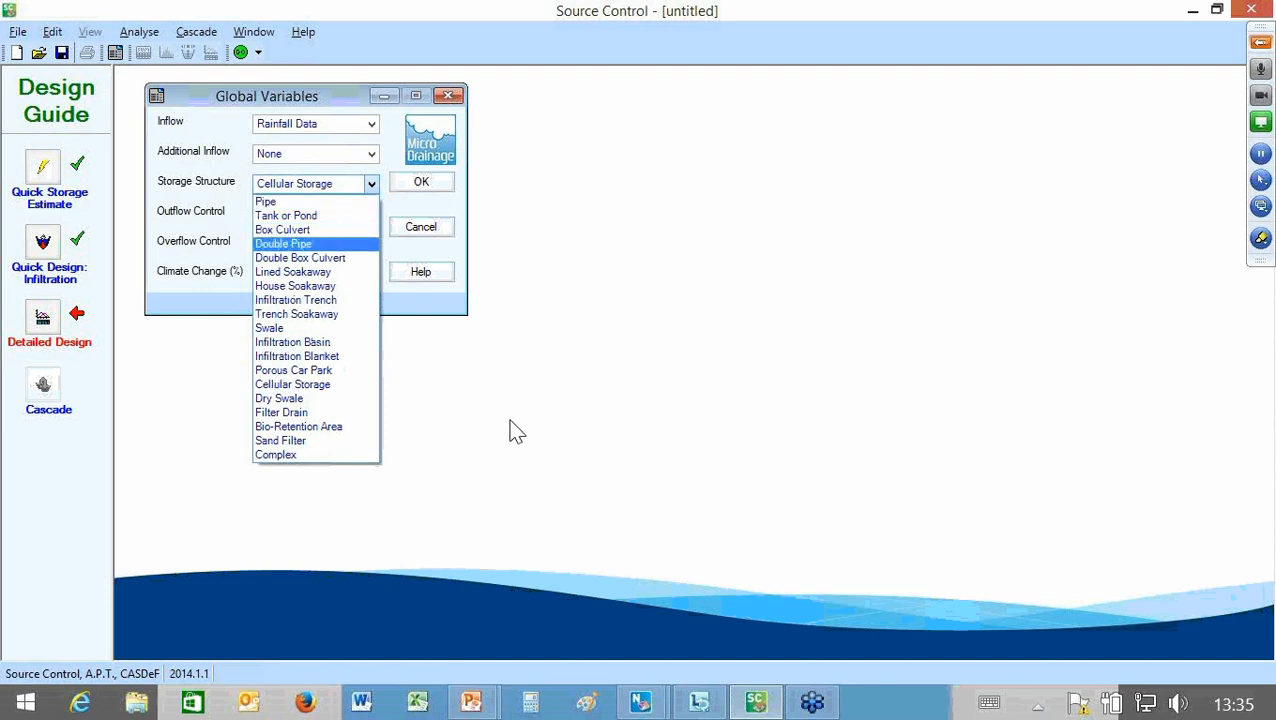
left_click(507, 583)
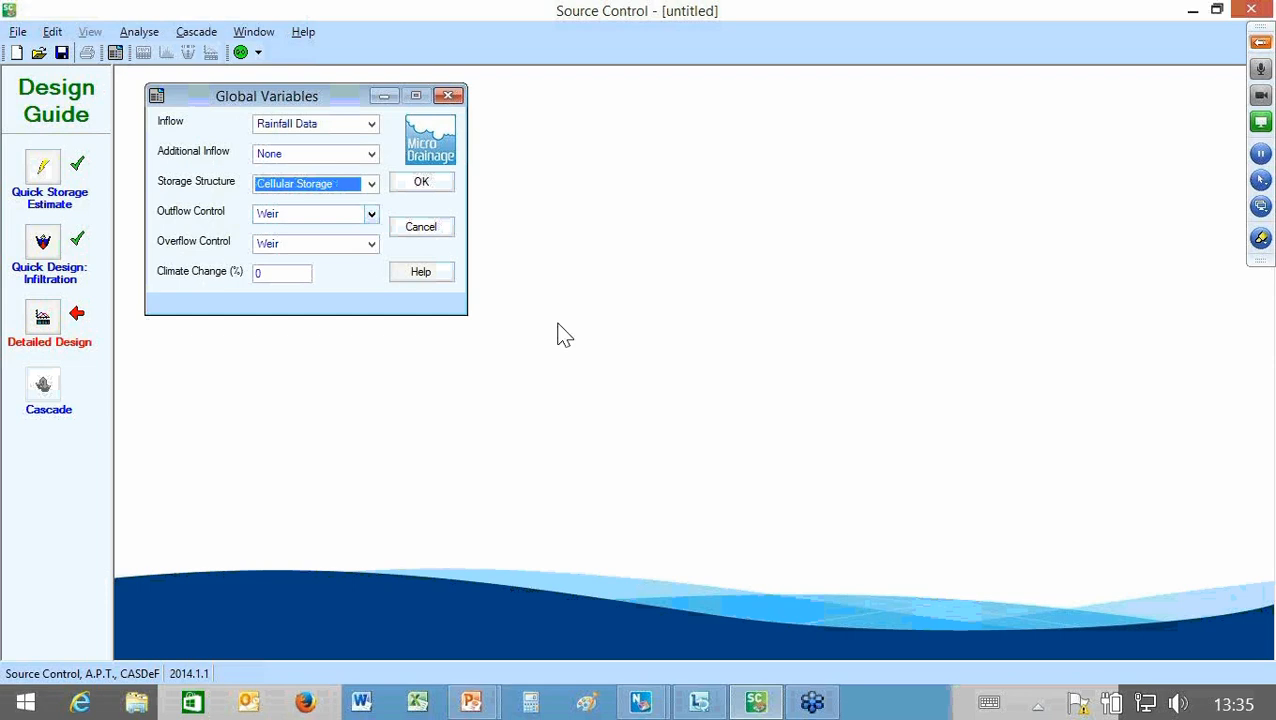
key("Tab")
key("alt+Down")
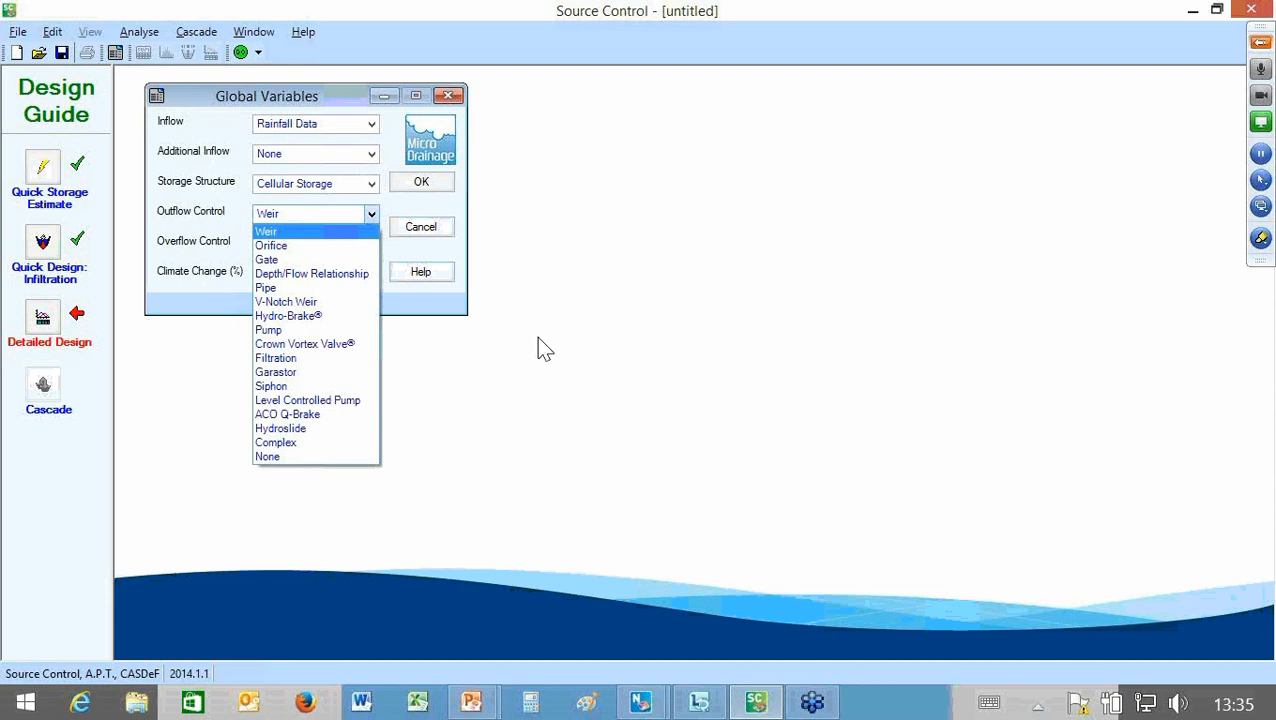
key("Down")
key("Down")
key("Down")
key("Down")
key("Down")
key("Down")
key("Down")
key("Down")
key("Down")
key("Down")
key("Down")
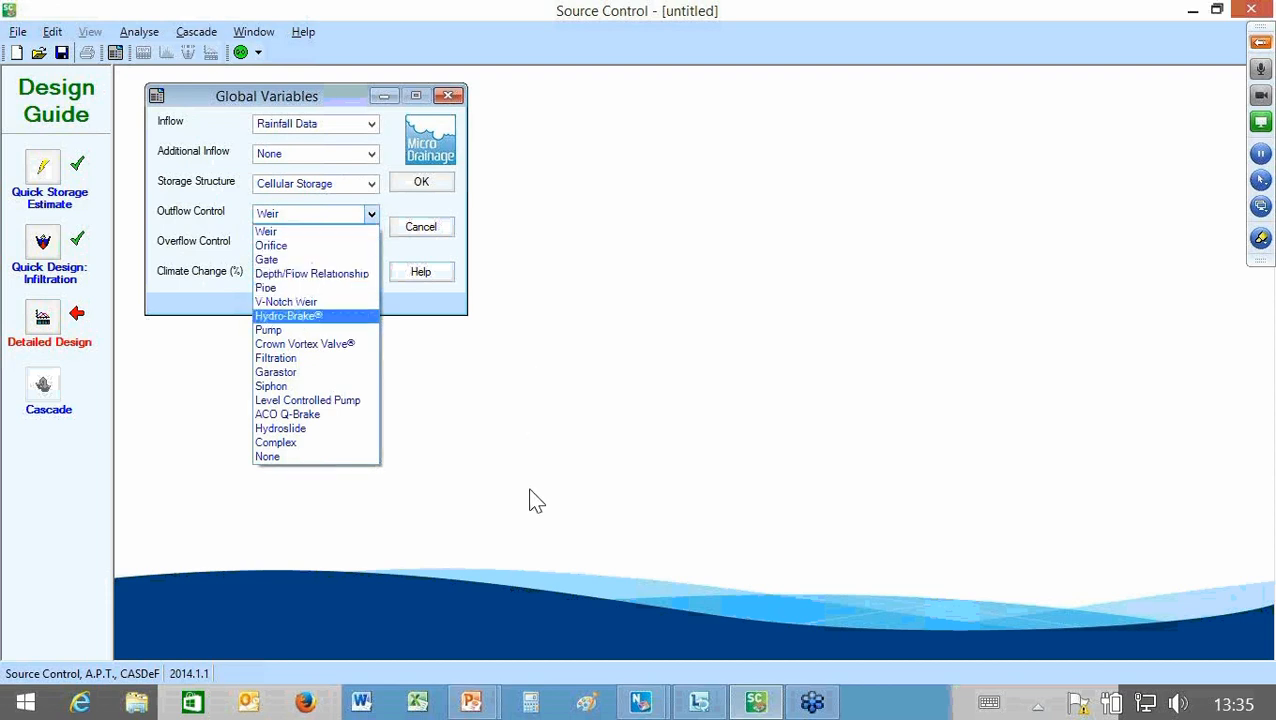
key("Down")
key("Down")
key("Down")
key("Down")
key("Down")
key("Up")
key("Up")
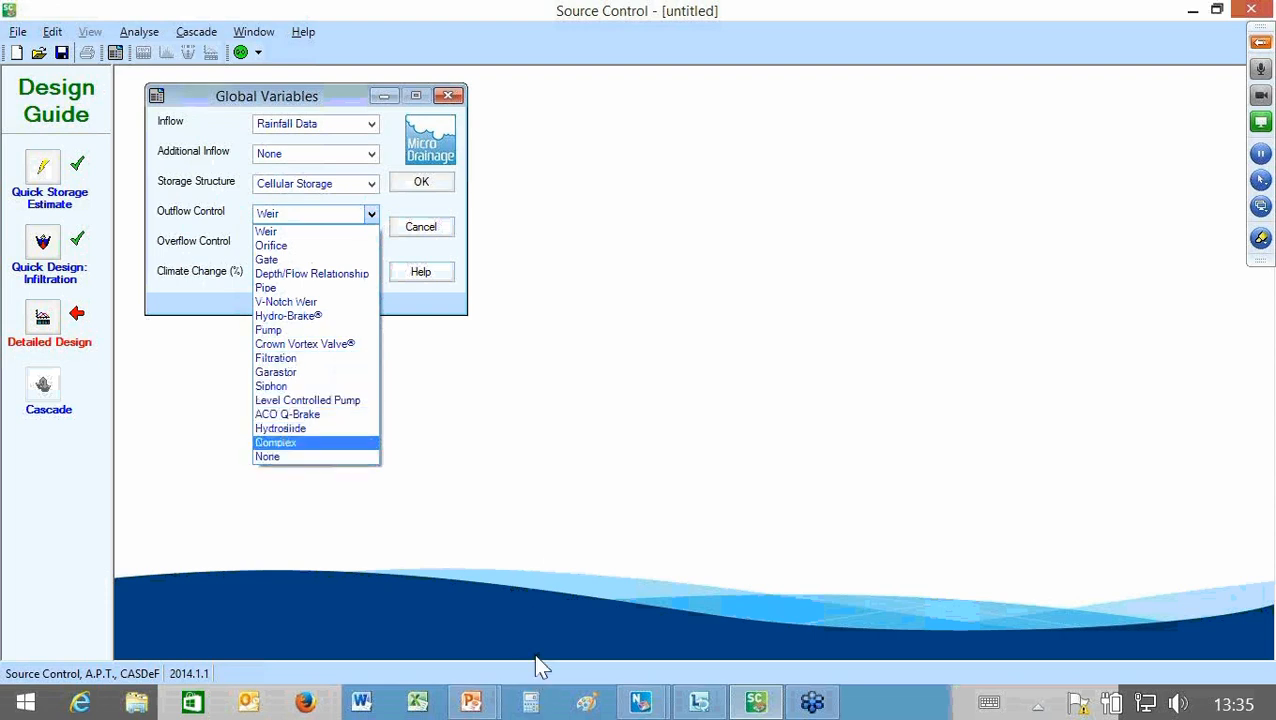
key("Up")
key("Up")
key("Up")
key("Up")
key("Up")
key("Up")
key("Up")
key("Up")
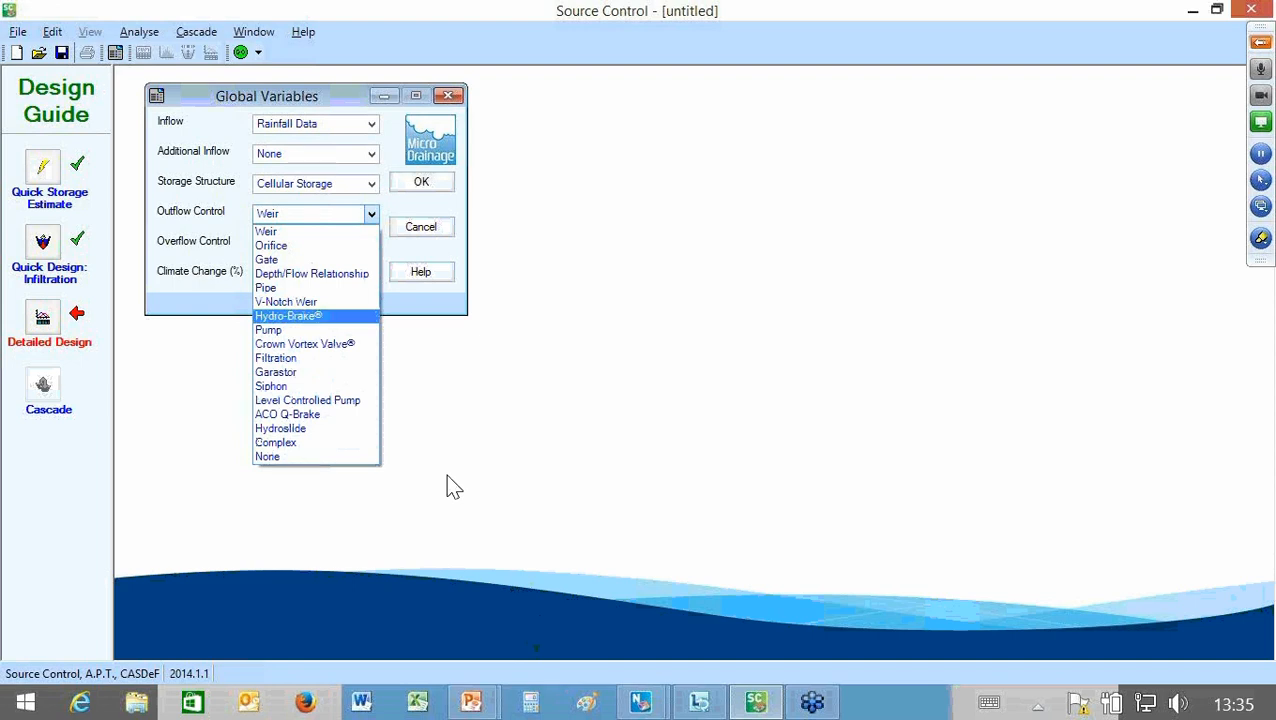
key("Return")
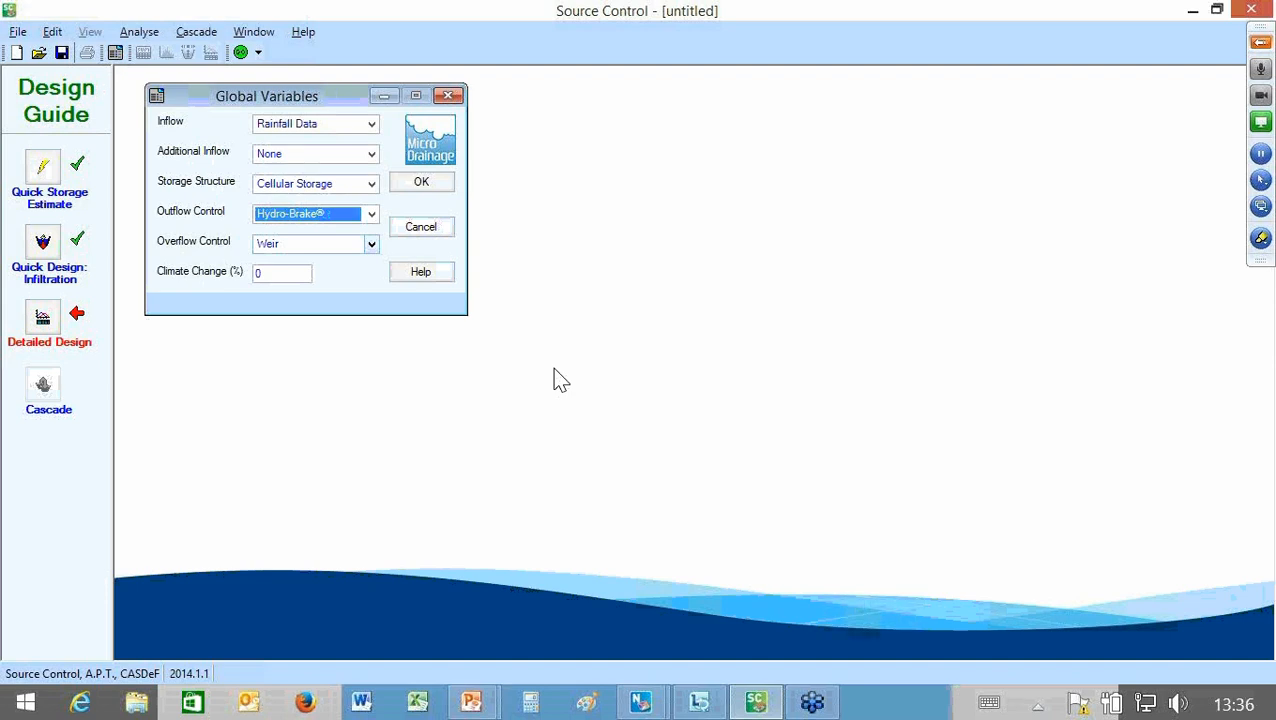
Step: Set the overflow control to None and accept the Global Variables and the default Rainfall and Network Details
left_click(371, 244)
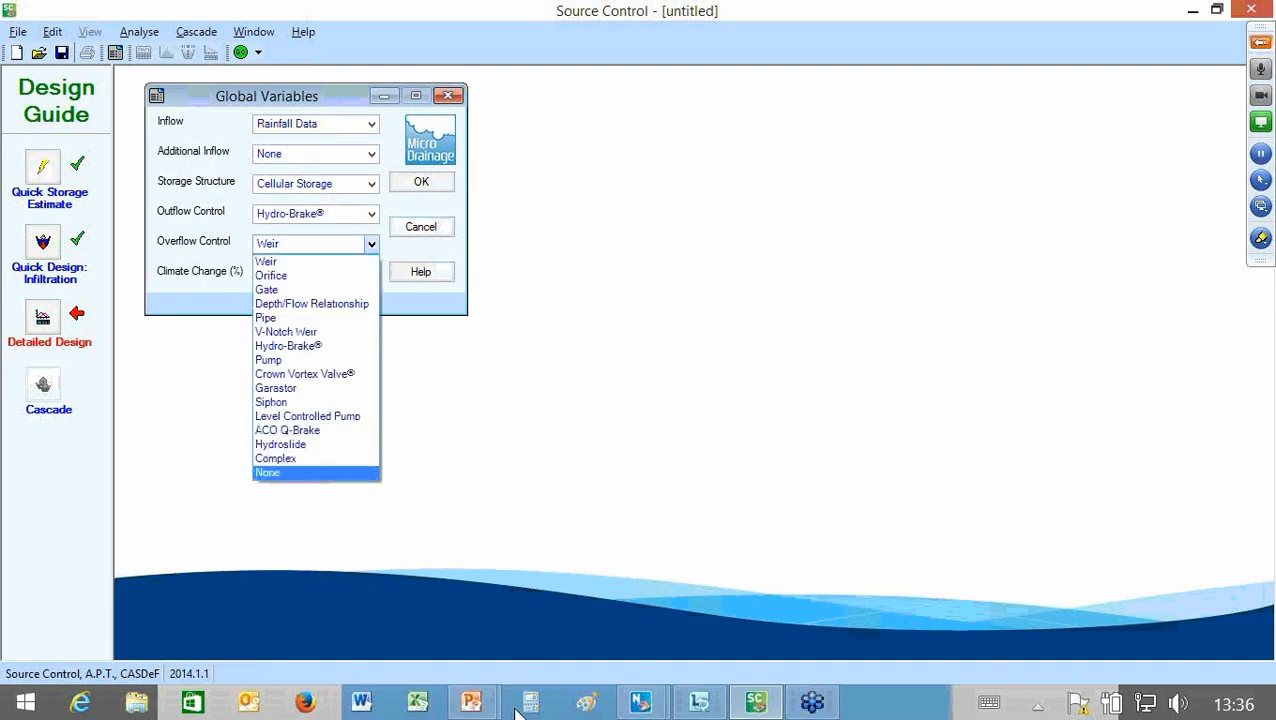
key("Return")
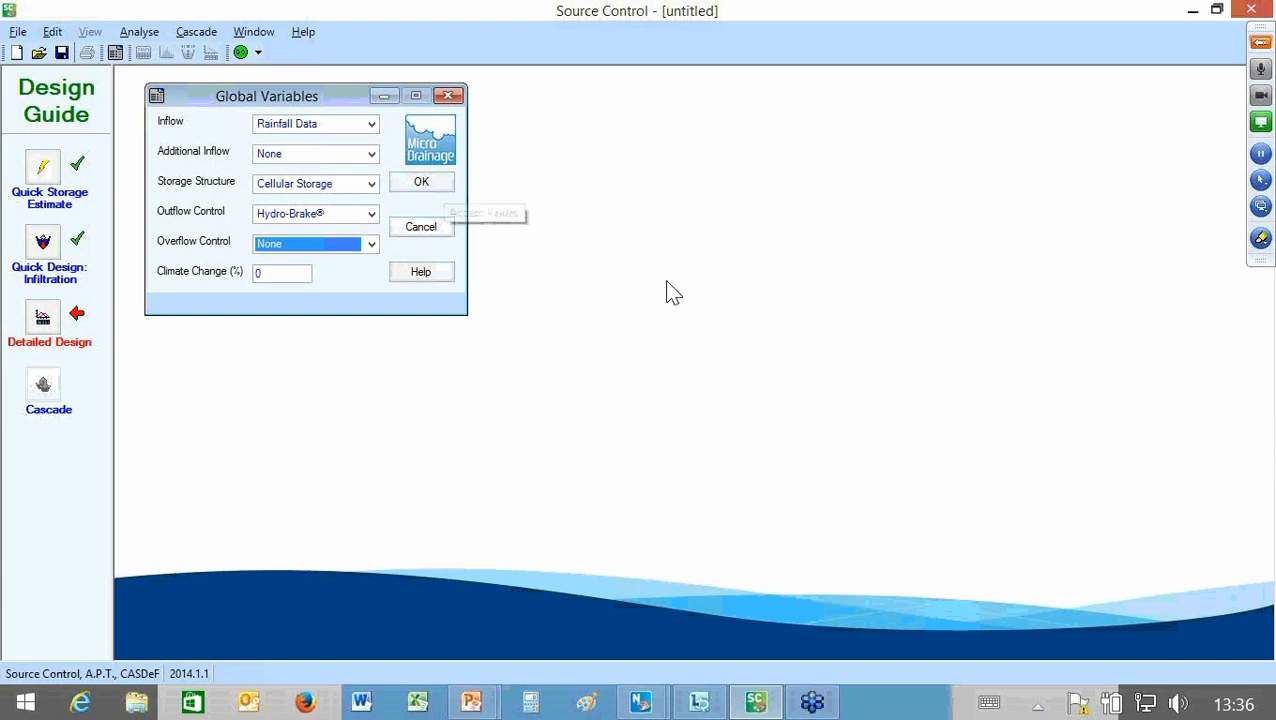
left_click(438, 187)
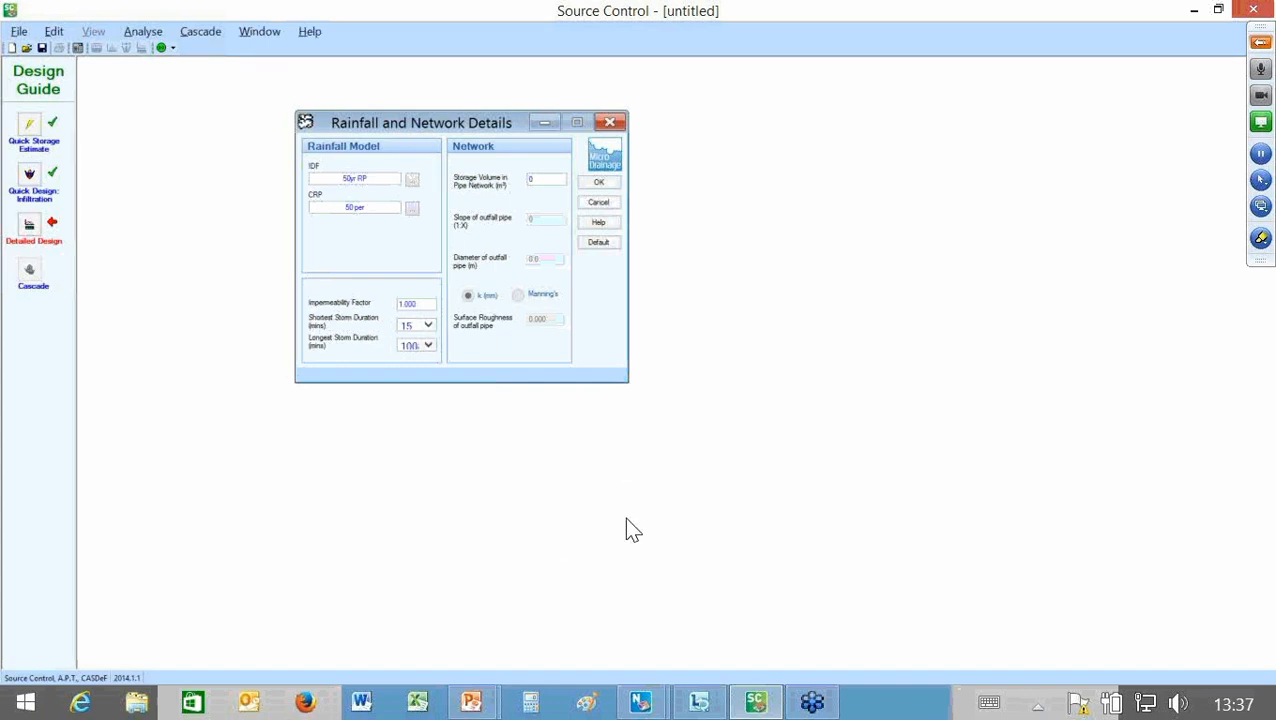
key("Return")
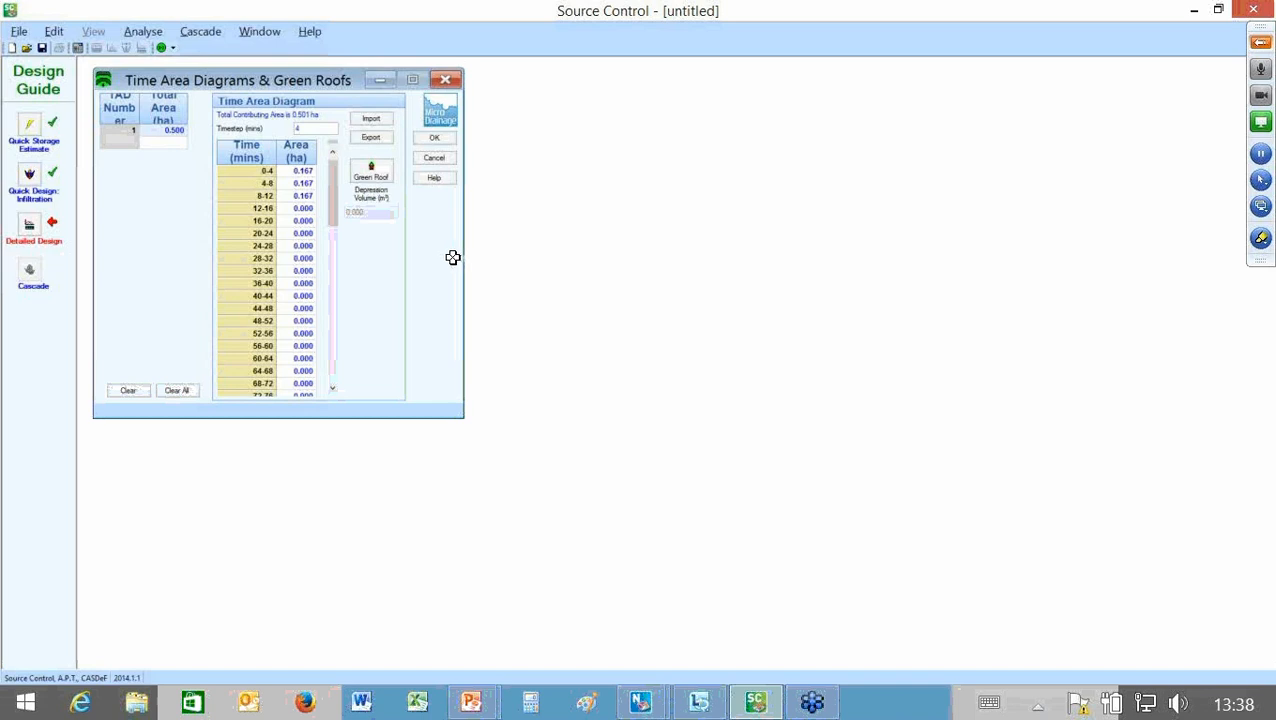
Step: Set the time area diagram to 0.1 ha for each of the five intervals from 0-4 to 16-20 minutes and accept it
left_click(451, 259)
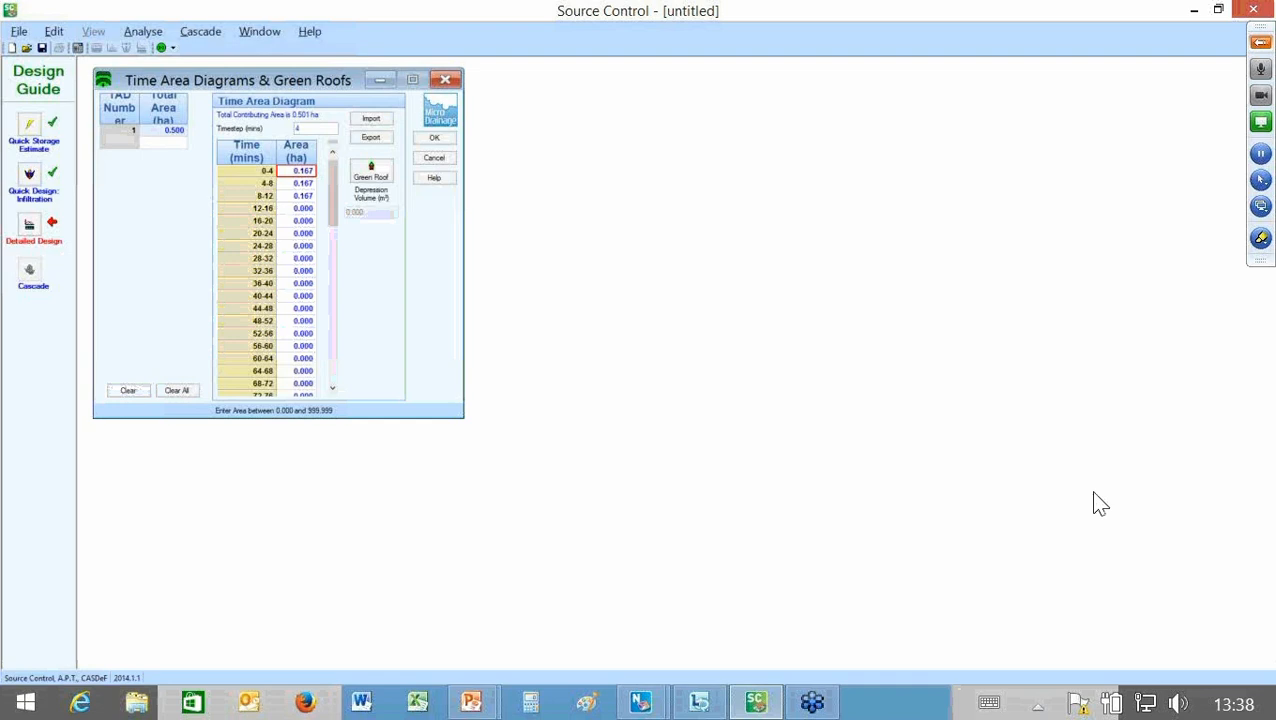
type("0.1")
key("Return")
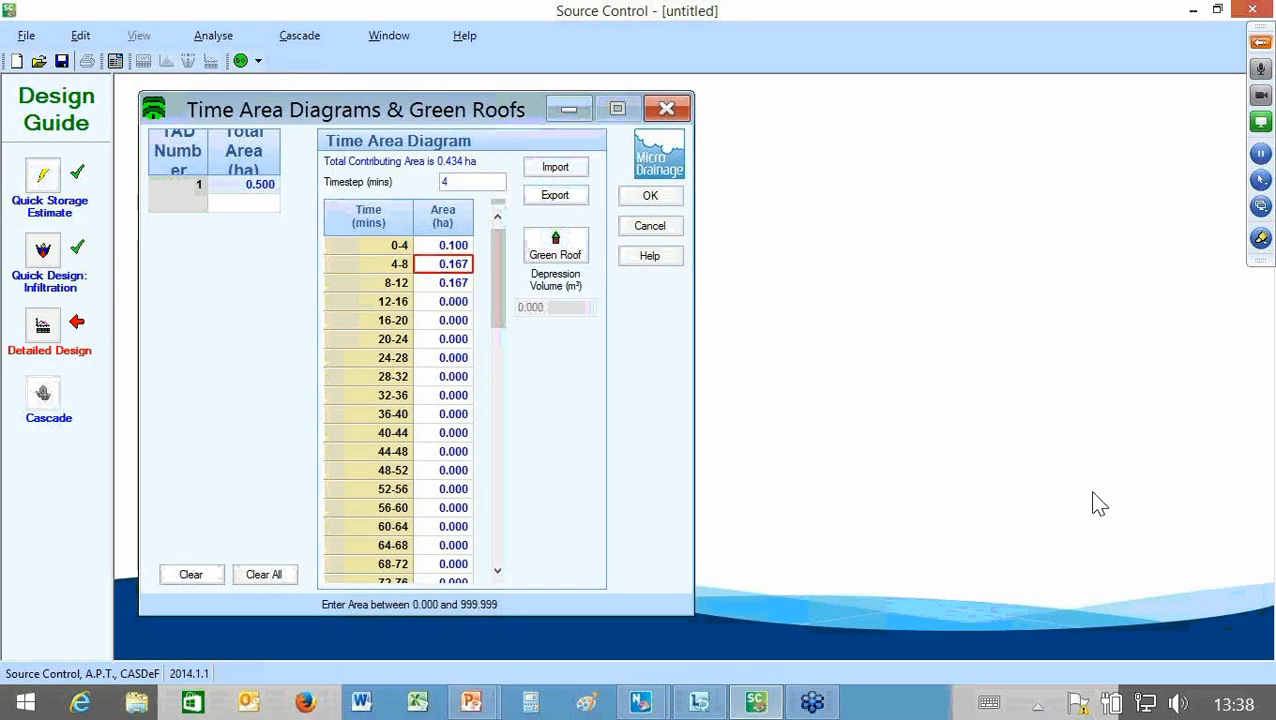
type("0")
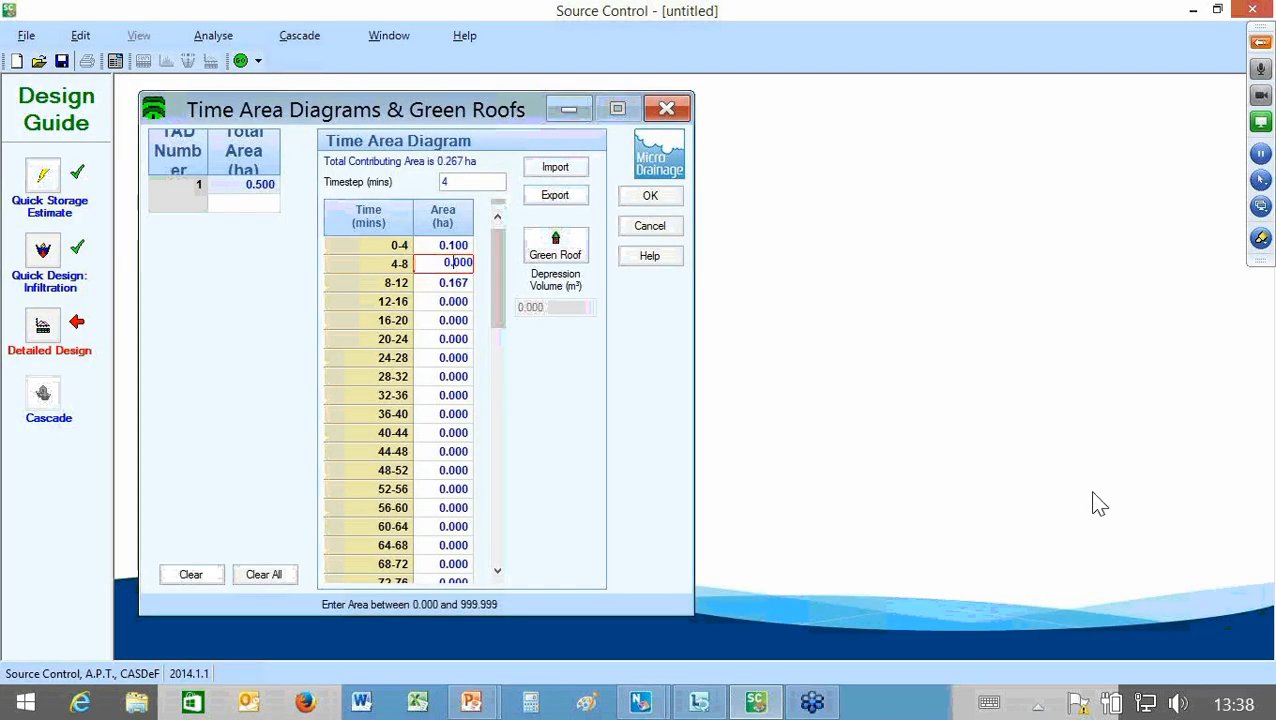
type(".1")
key("Return")
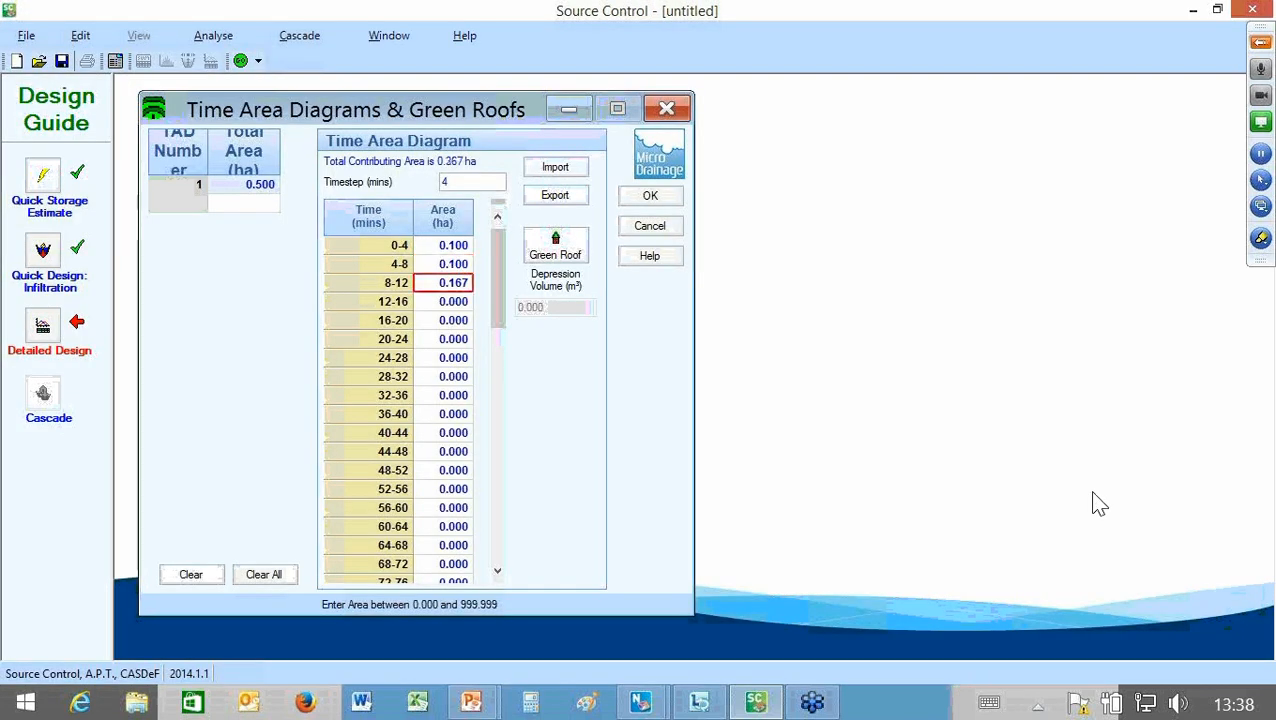
type(".1")
key("Return")
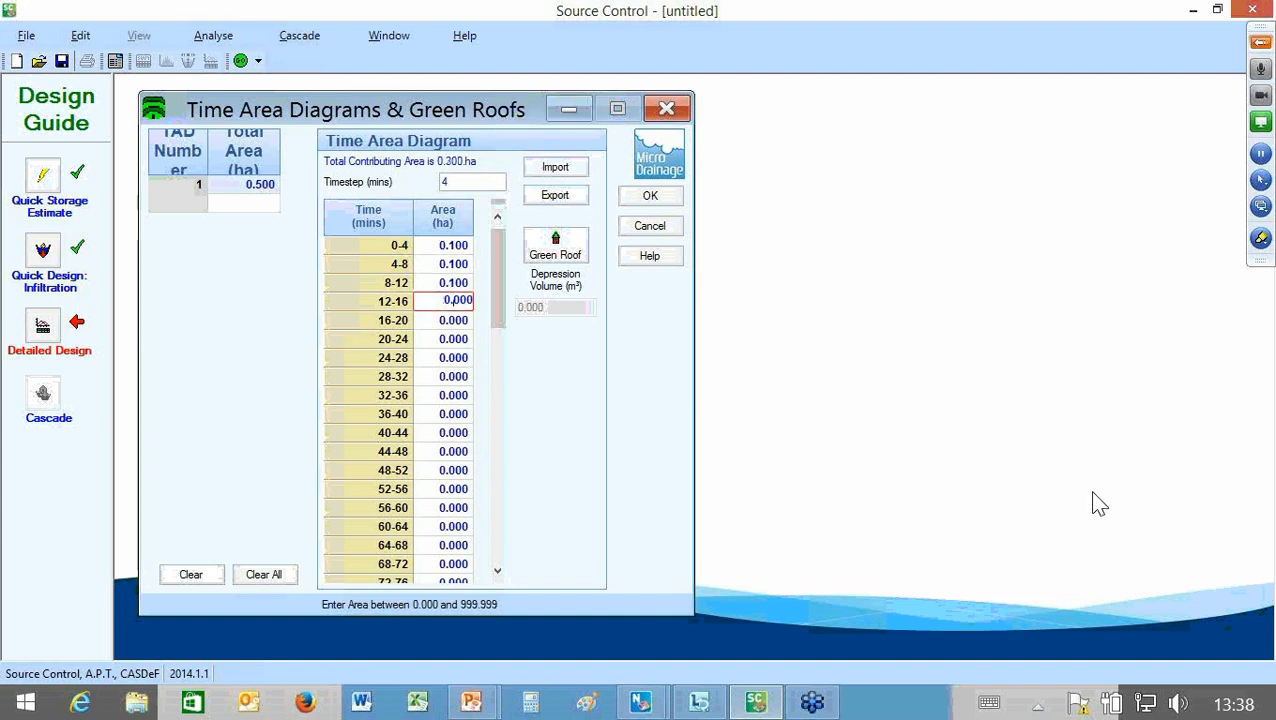
type(".1")
key("Return")
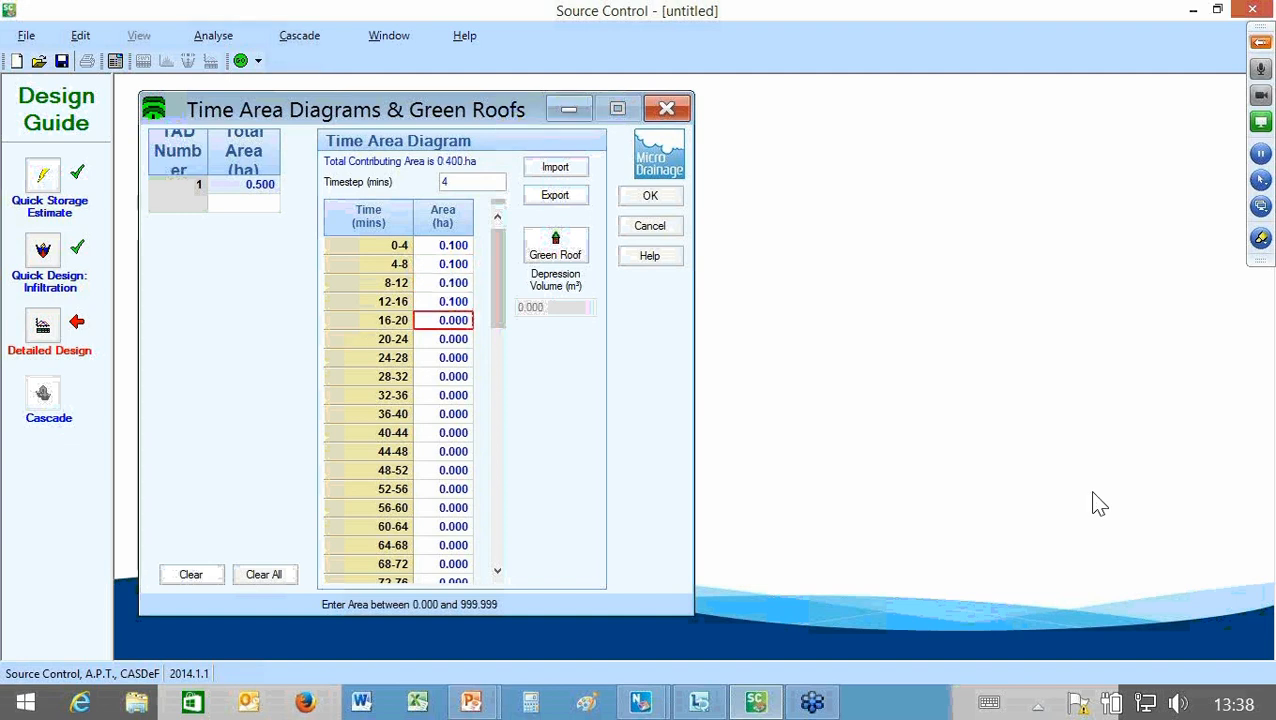
type(".1")
key("Return")
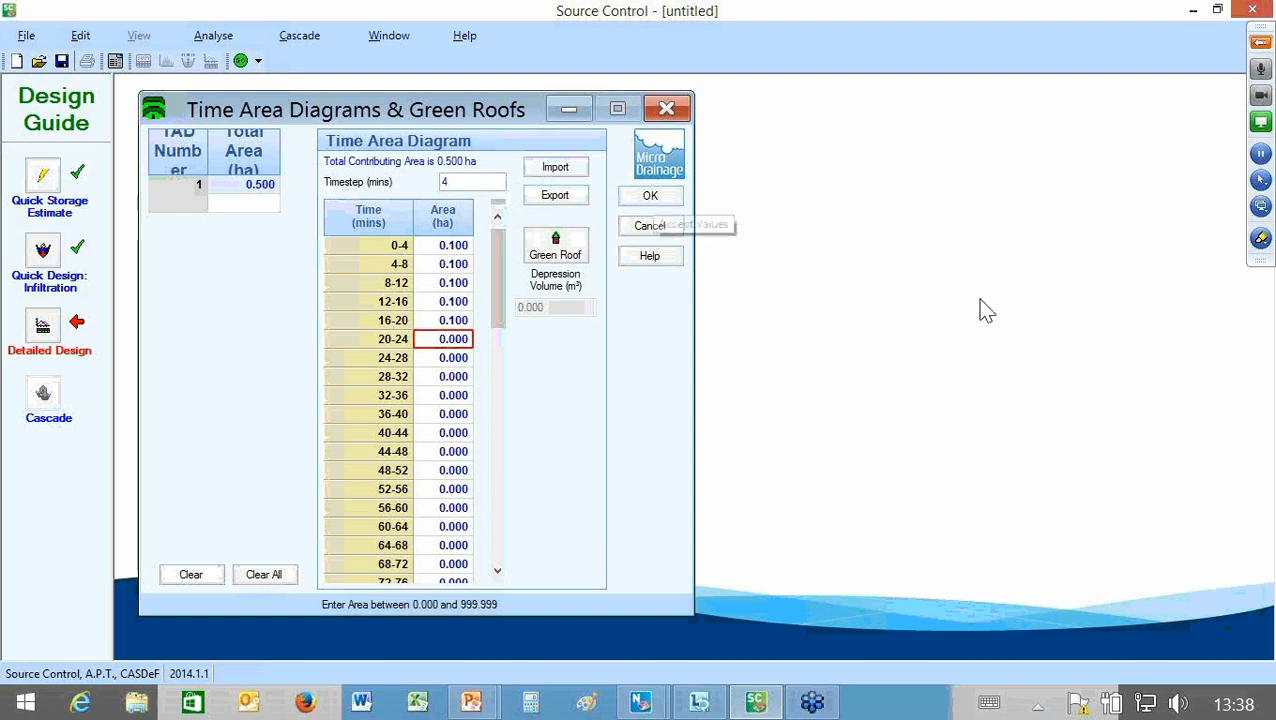
left_click(653, 197)
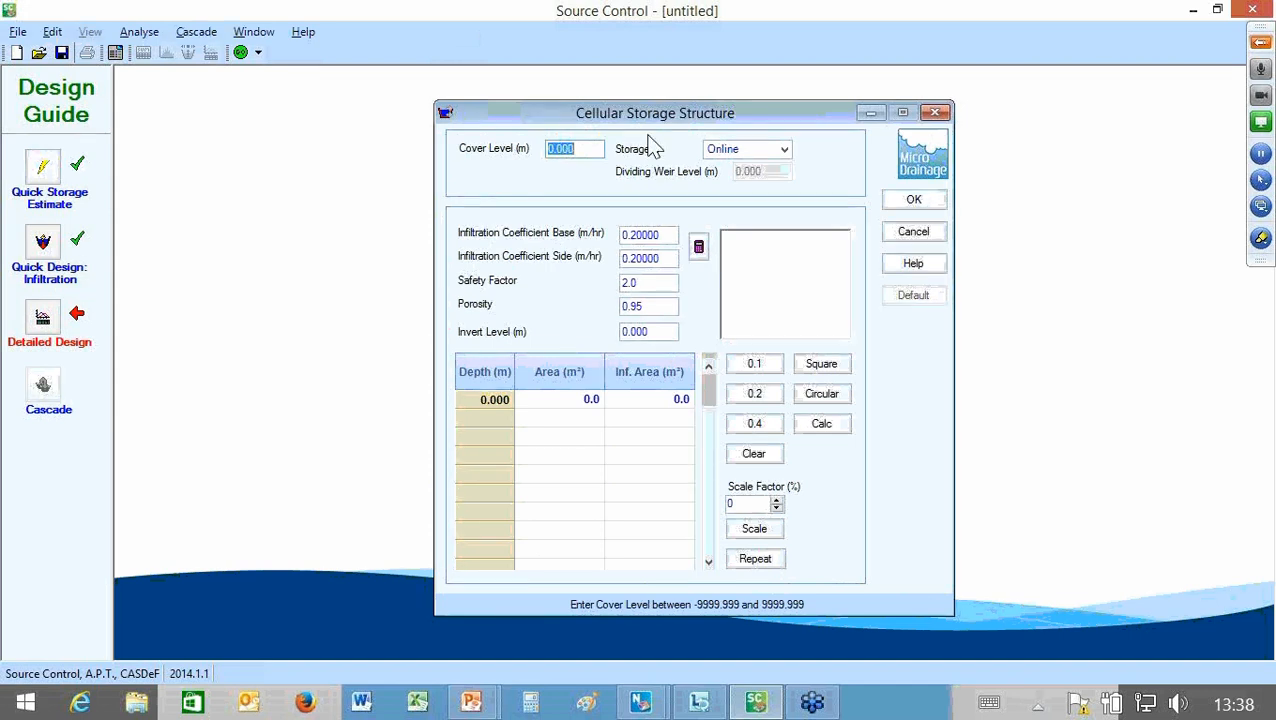
Step: Set the cellular storage structure's cover level to 5 m and invert level to 3 m, keeping the default infiltration coefficients, safety factor and porosity
left_click_drag(648, 114, 337, 87)
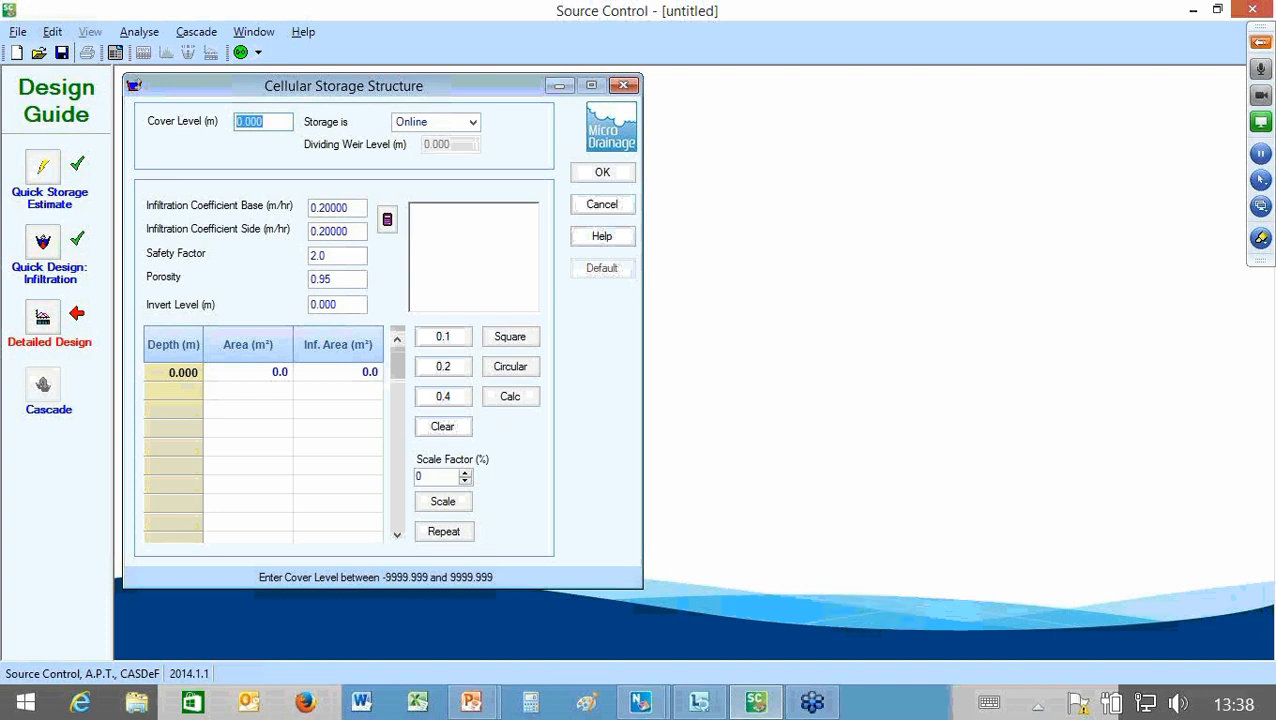
type("5")
key("Tab")
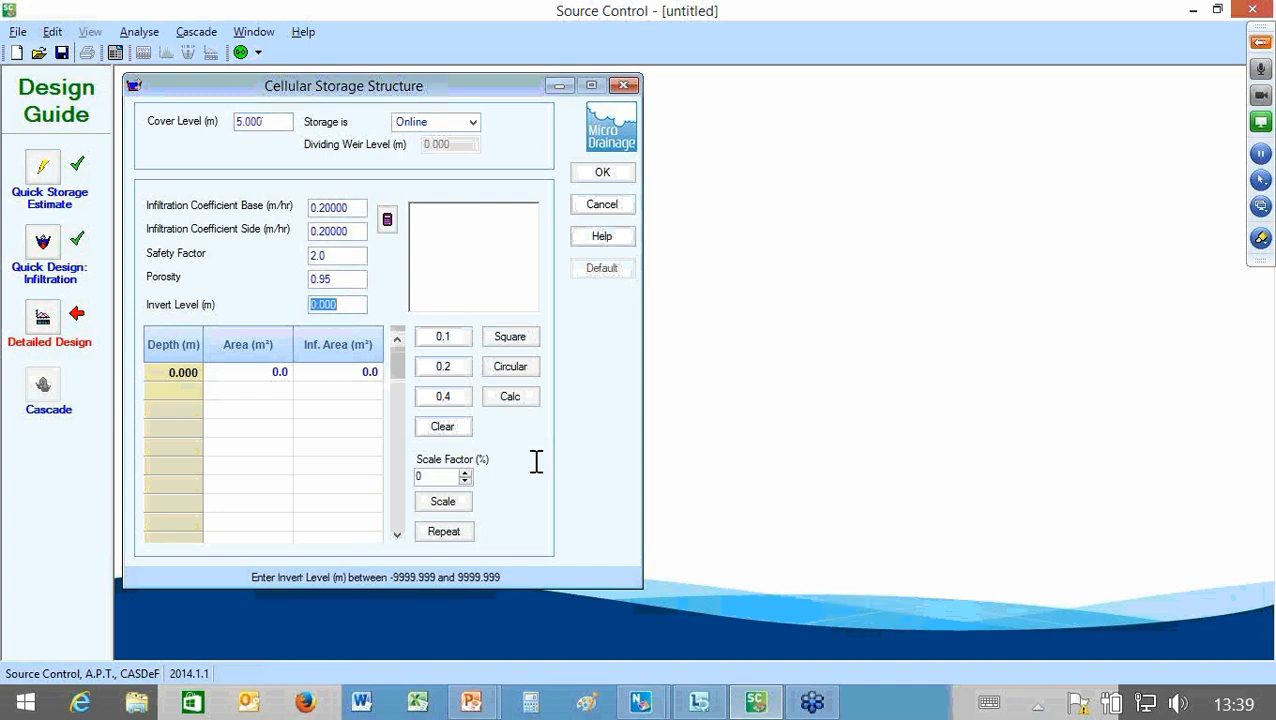
type("0")
key("BackSpace")
type("3")
key("Tab")
key("Tab")
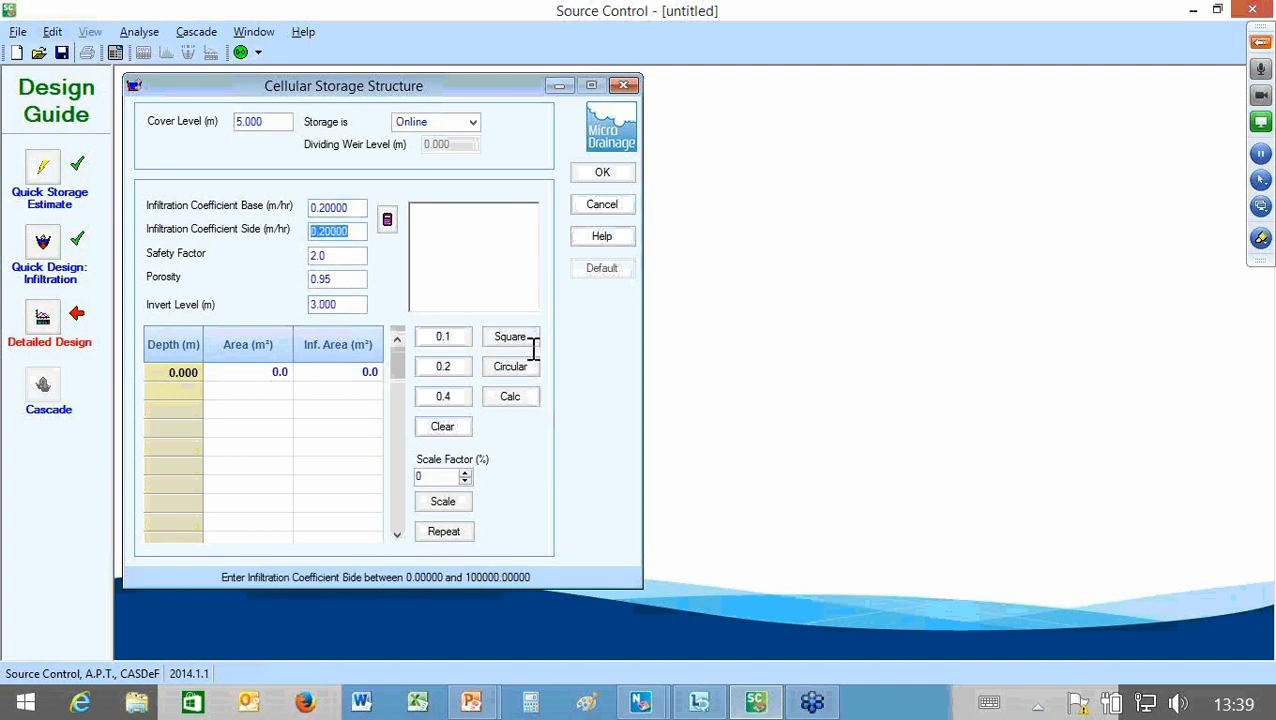
key("Tab")
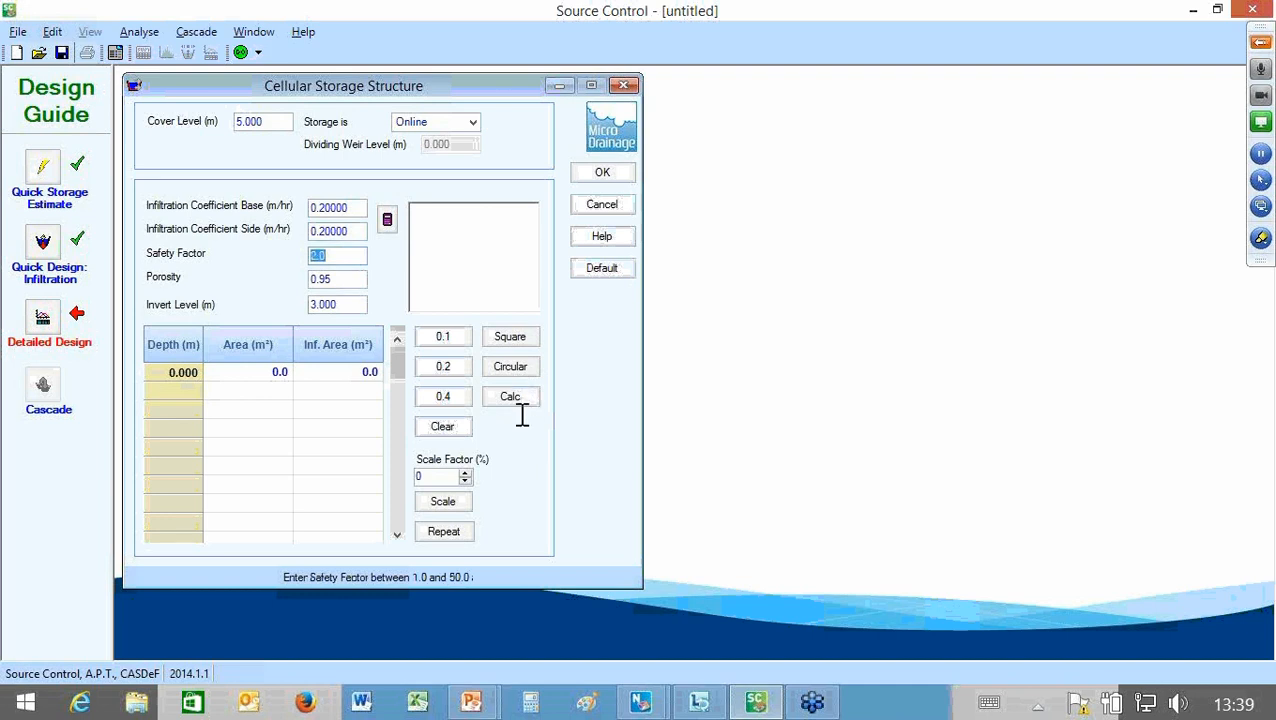
key("Tab")
key("Tab")
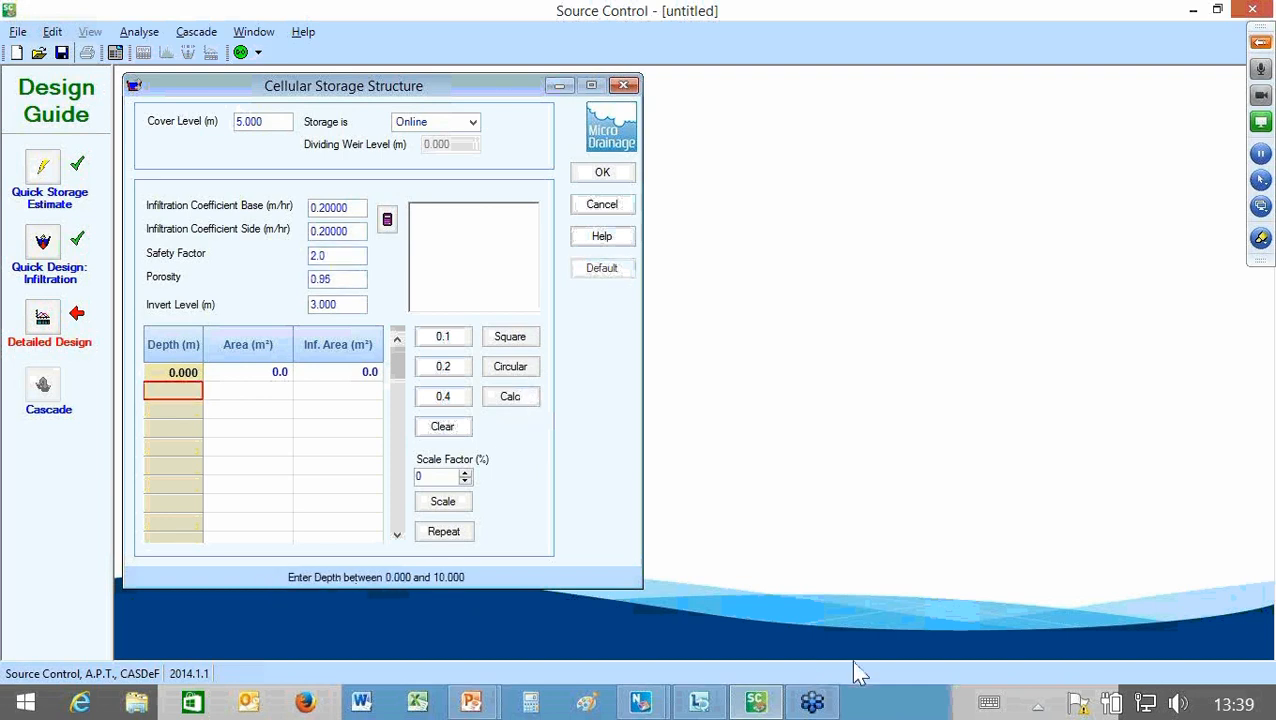
Step: Define the cellular storage with an area of 650 m² at both 0 m and 1 m depth
type("1")
key("Tab")
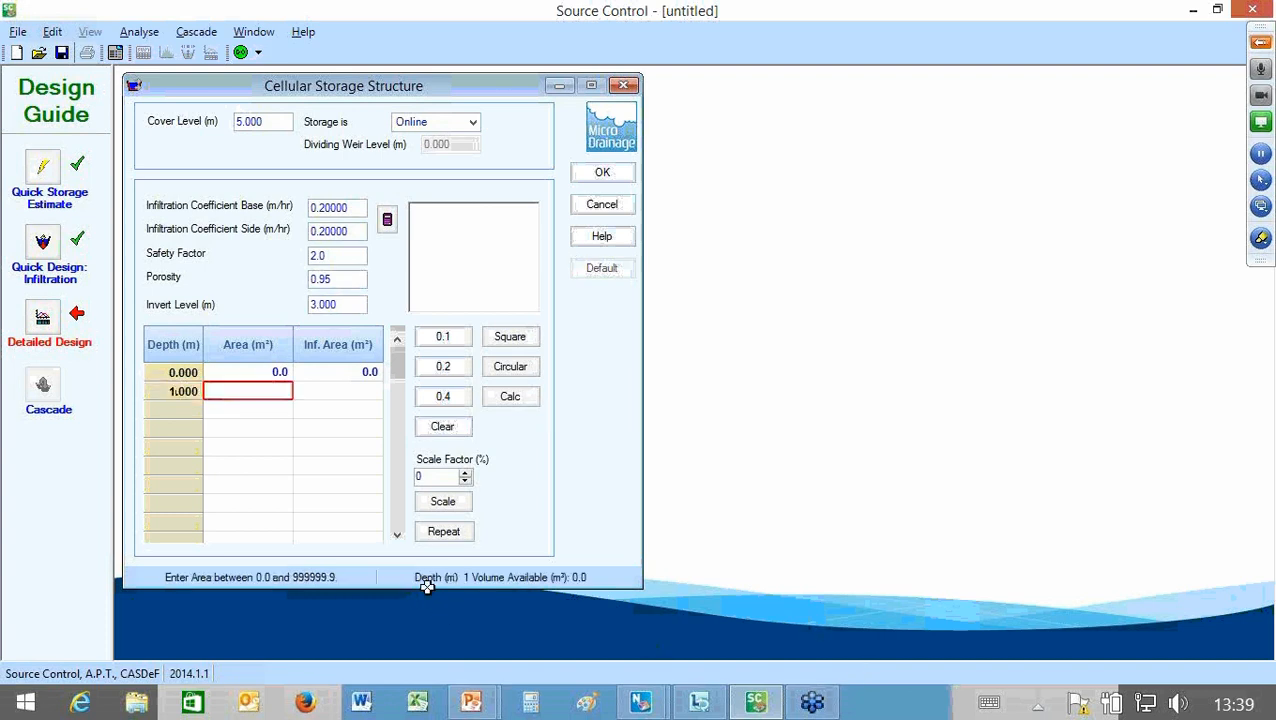
key("Up")
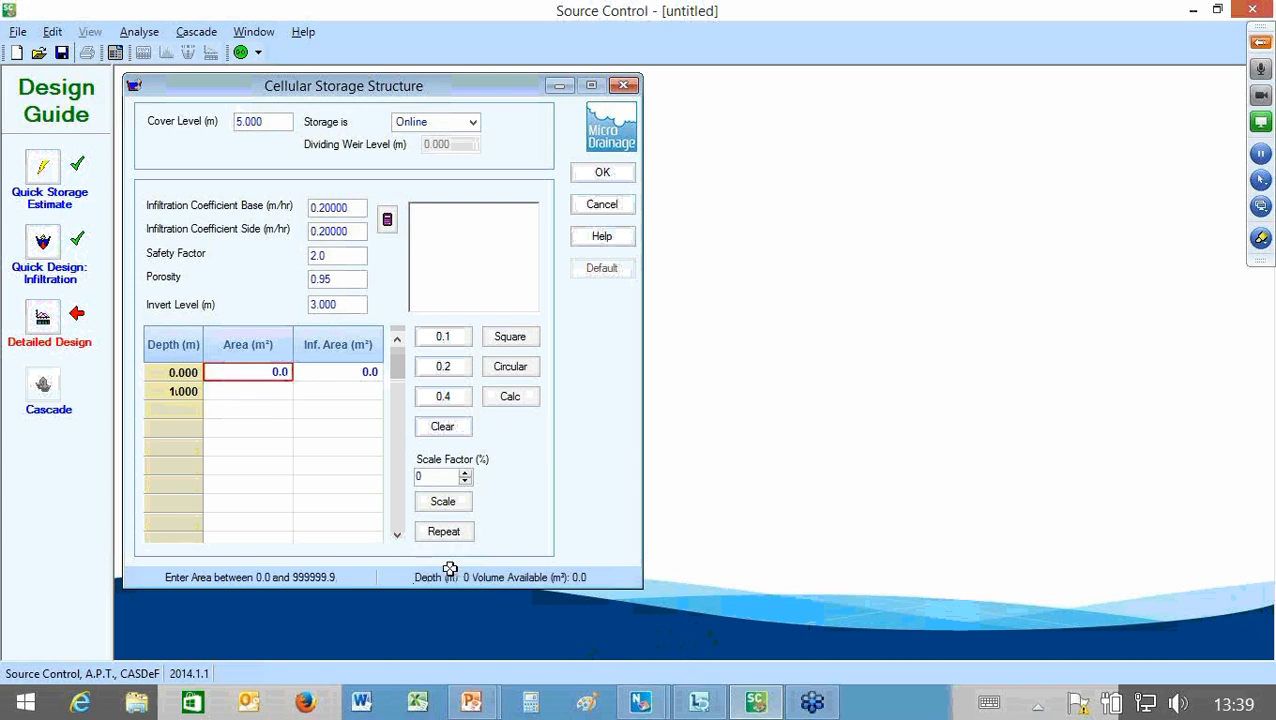
type("6")
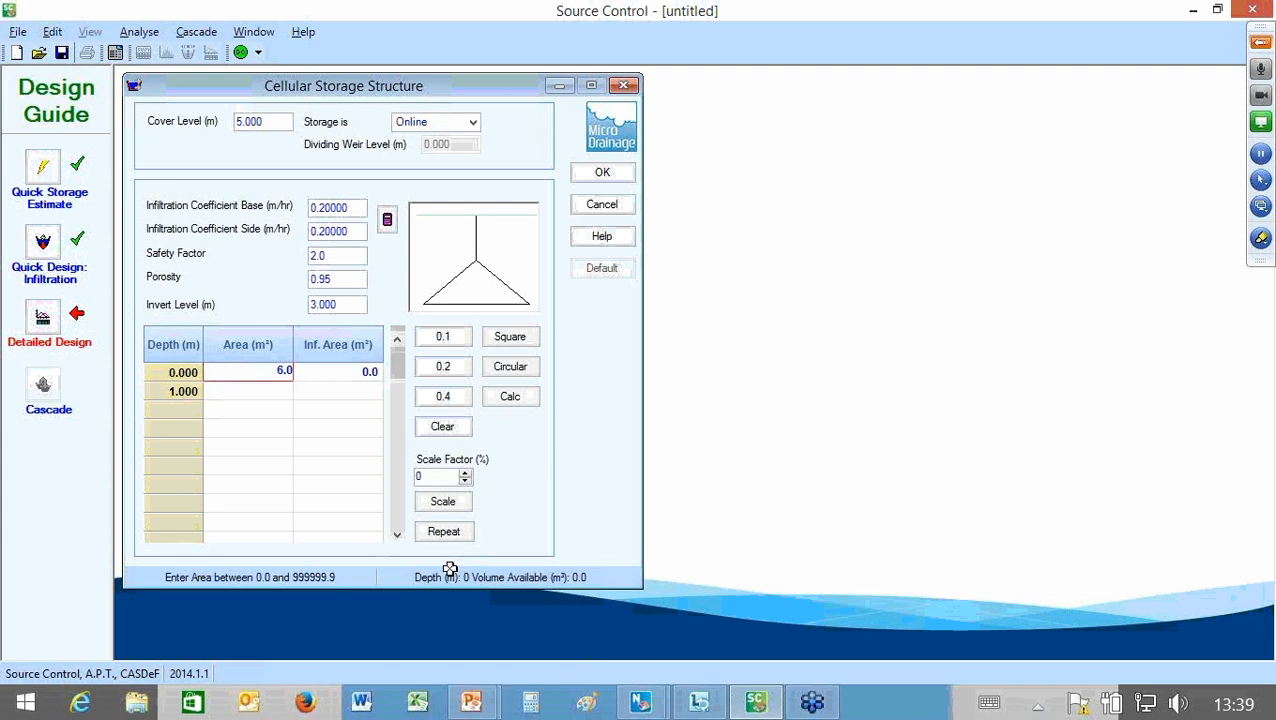
type("50")
key("Return")
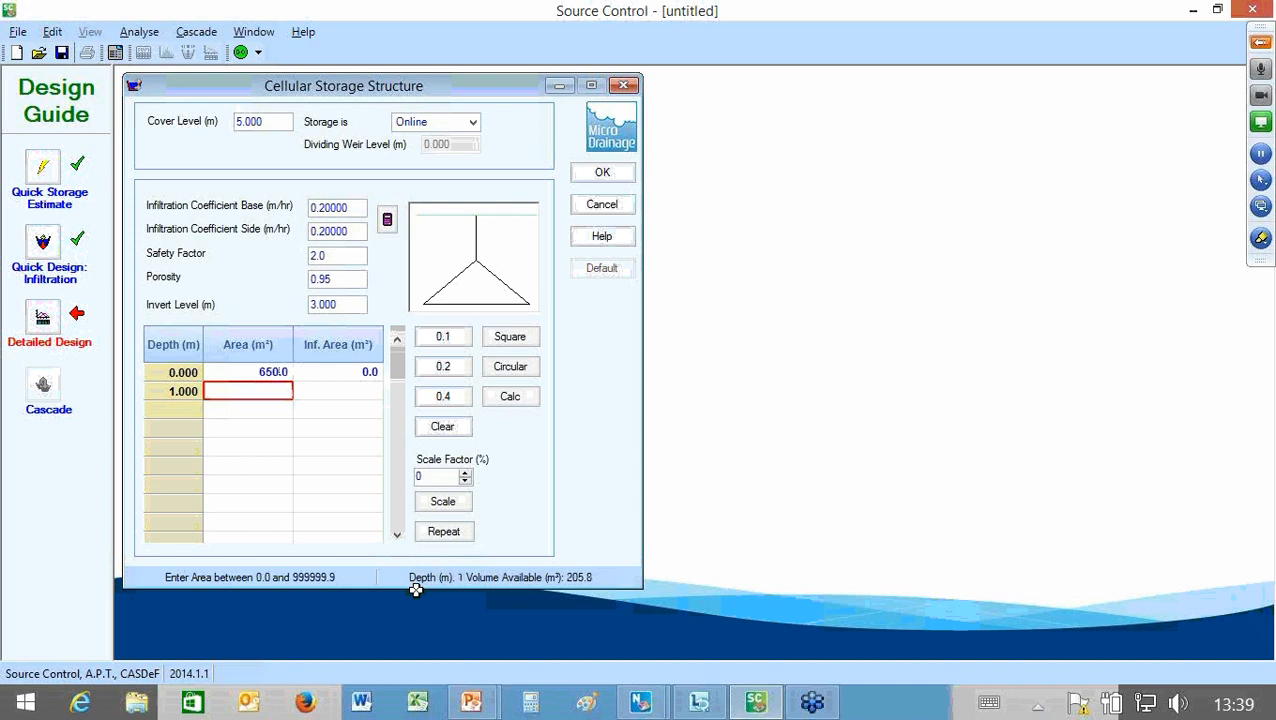
type("650")
key("Return")
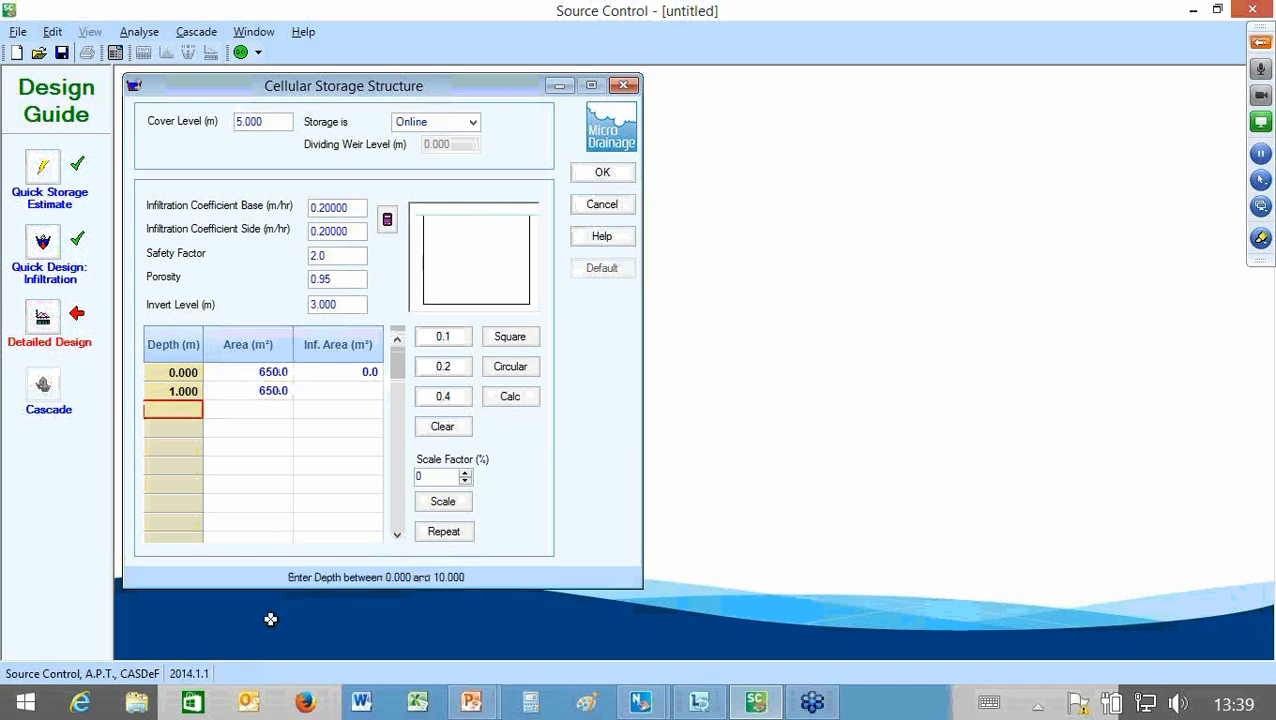
Step: Add a third depth row at 1.001 m to the cellular storage's depth and area table
type("1.000")
key("BackSpace")
type("1")
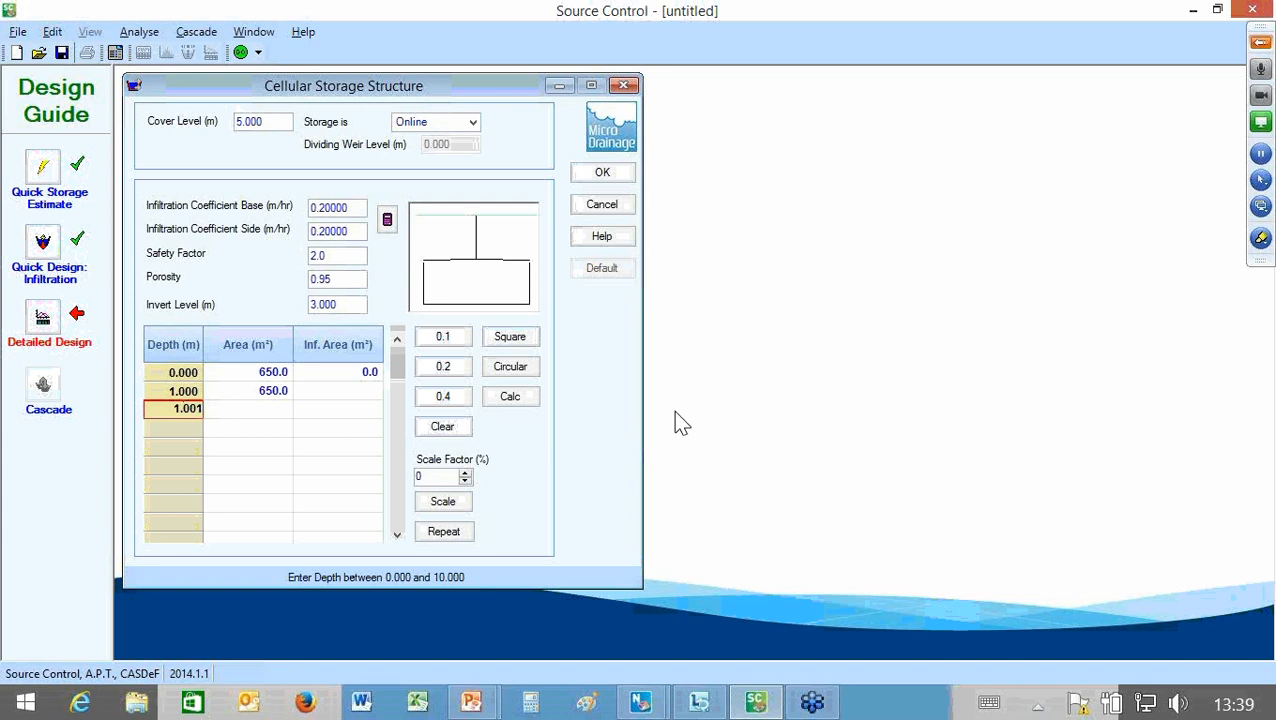
key("Tab")
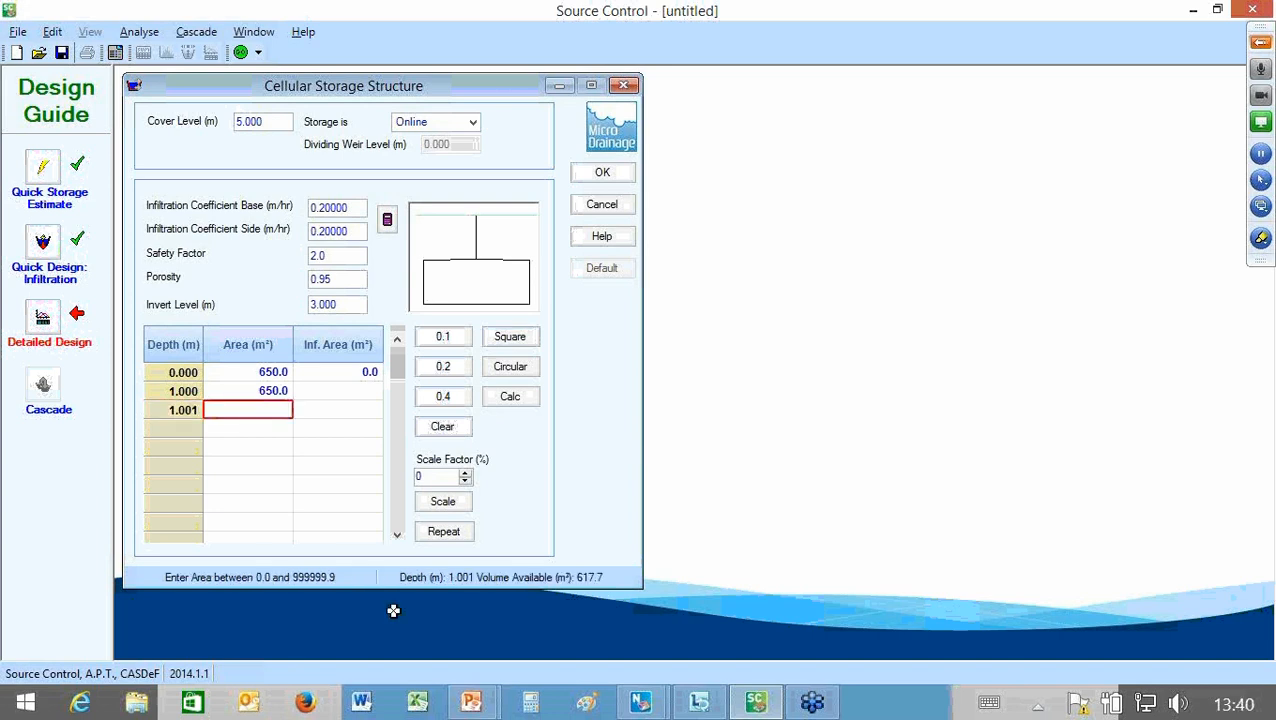
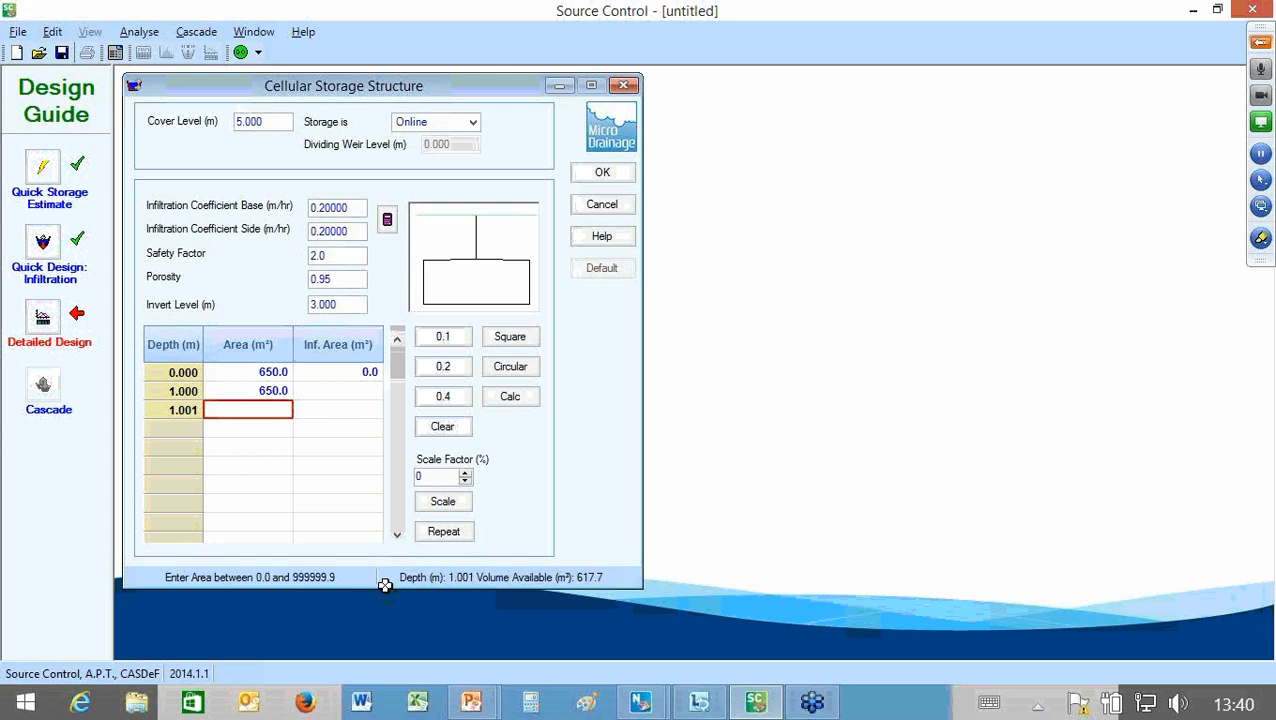
Step: Calculate the cellular storage's infiltration areas for a square plan shape and accept the structure
left_click(542, 314)
key("Tab")
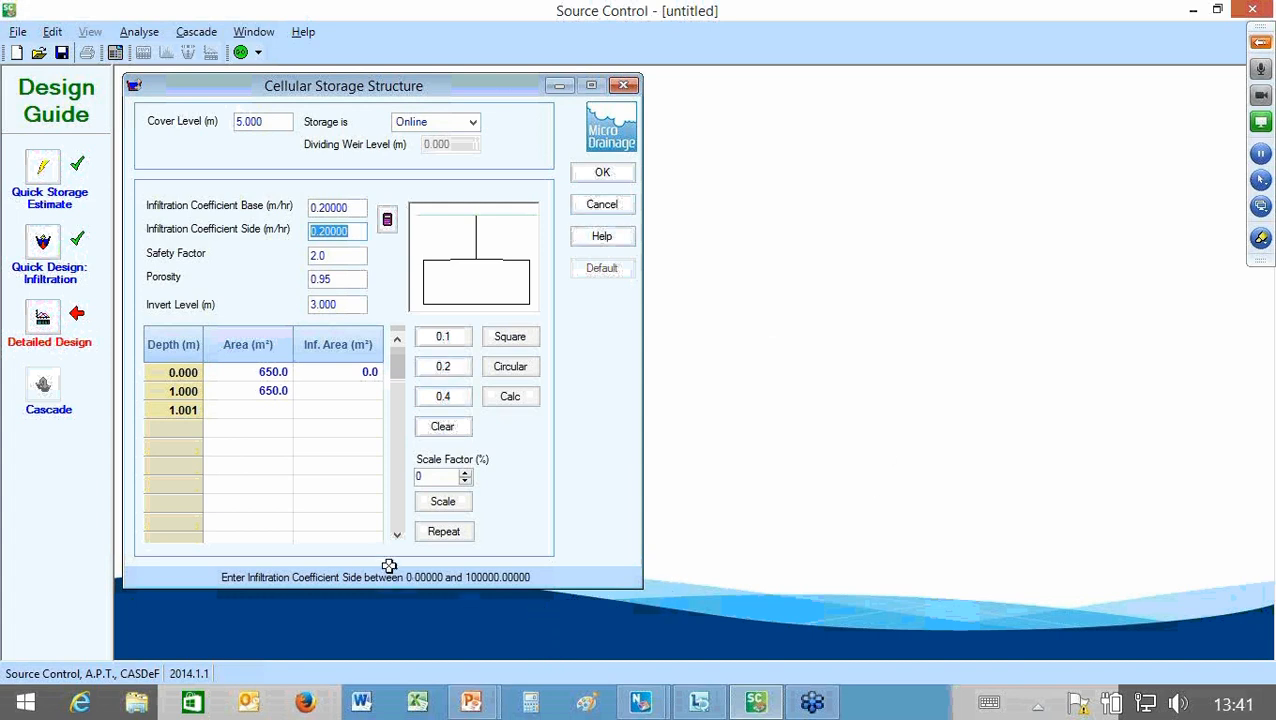
left_click(248, 372)
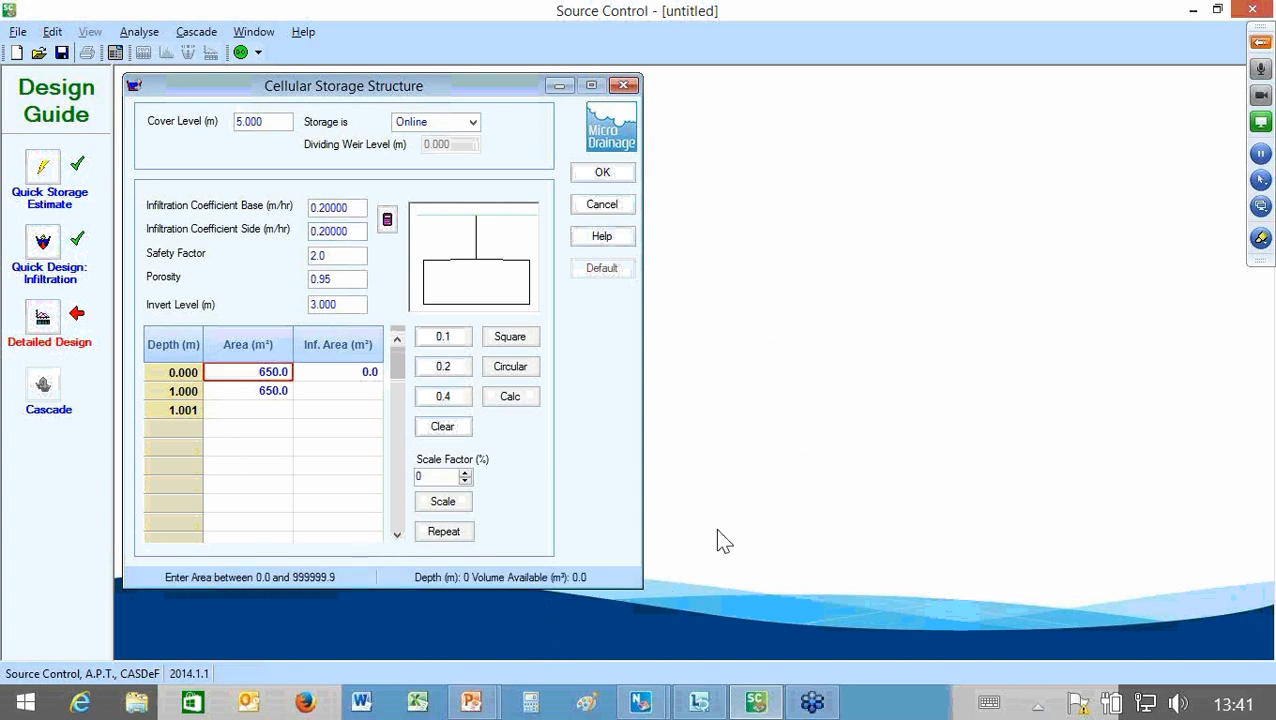
left_click(510, 337)
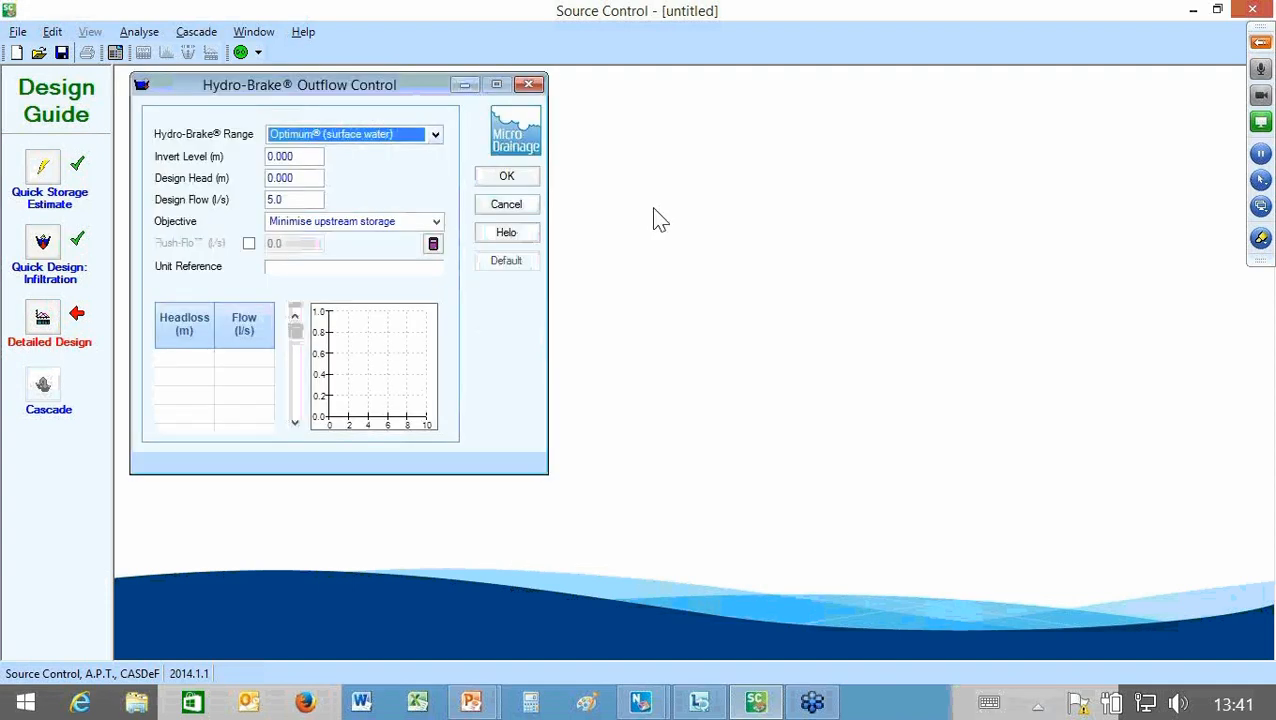
Step: Set the Hydro-Brake range to Hydro-Brake (foul, combined, SW) with a 3 m invert level and 1 m design head
key("alt+Down")
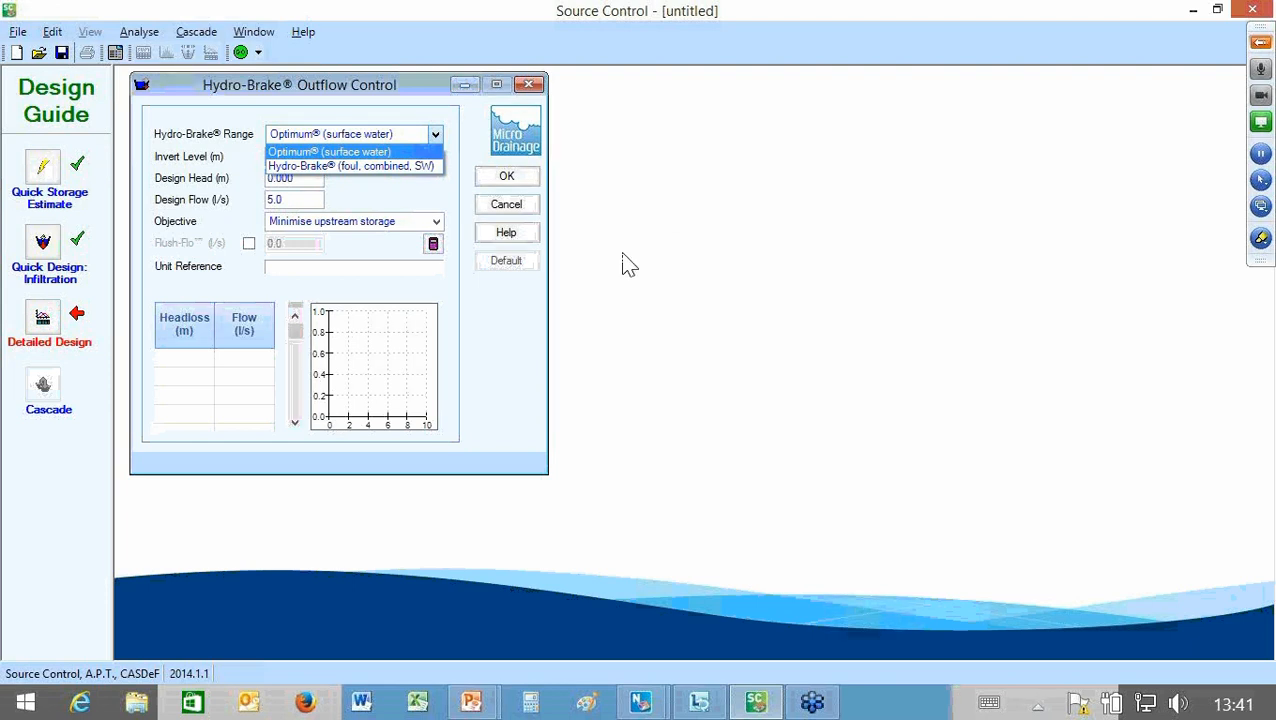
key("Down")
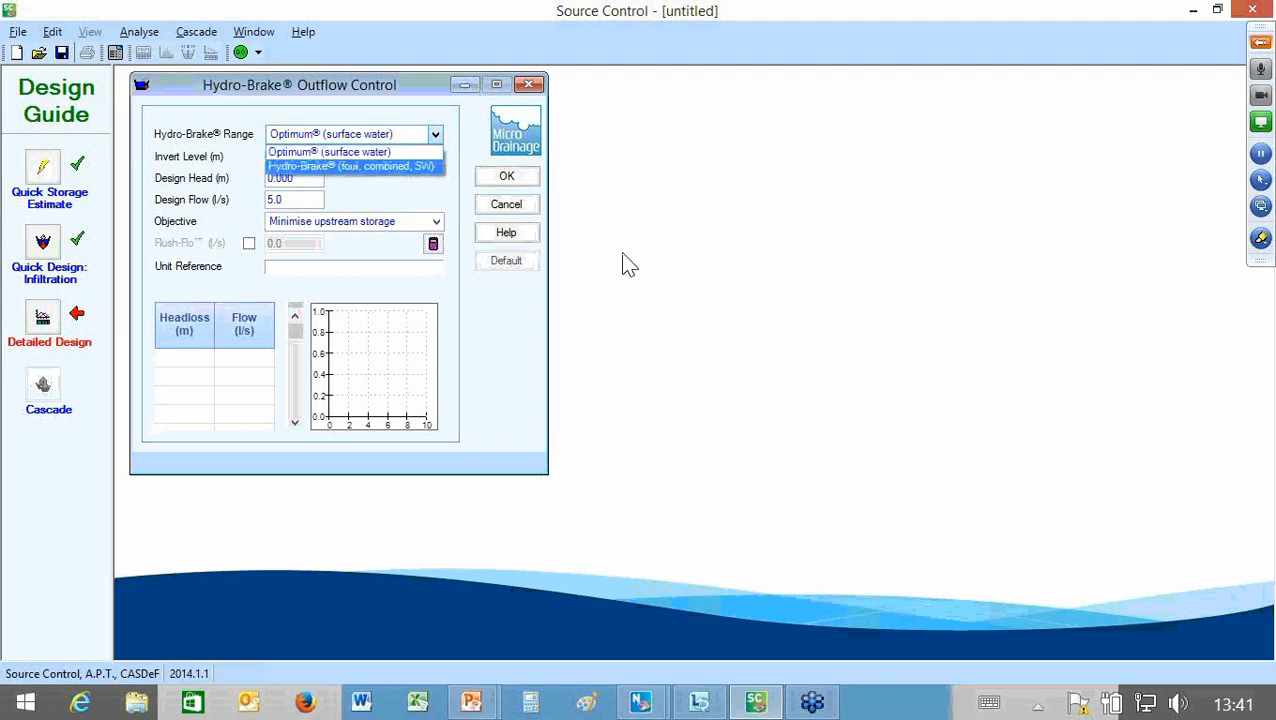
key("Return")
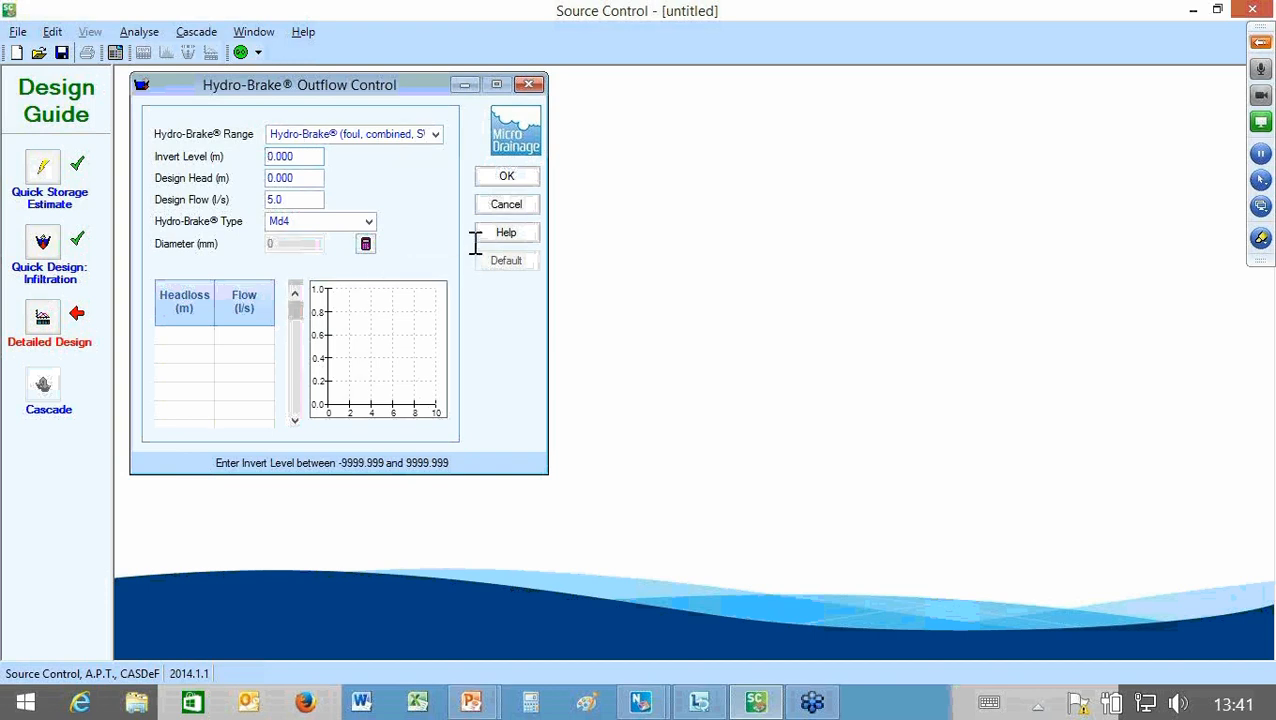
left_click_drag(302, 156, 266, 156)
type("3")
key("Tab")
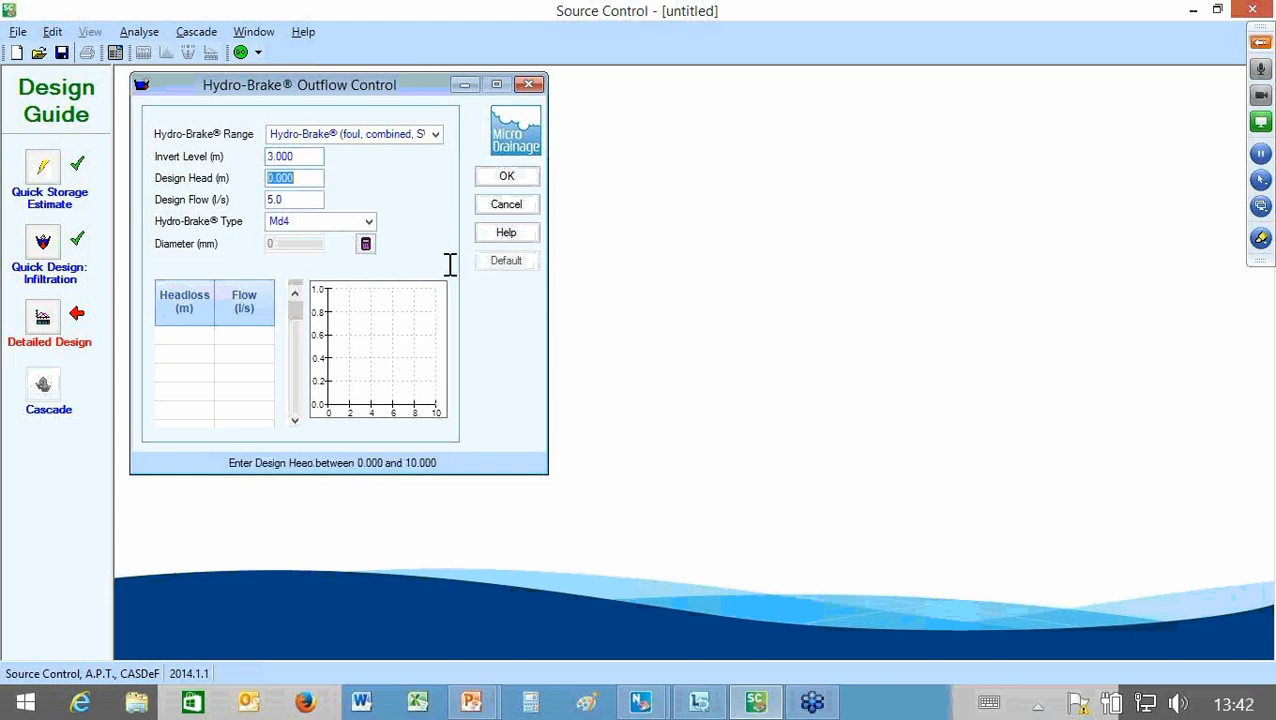
type("1")
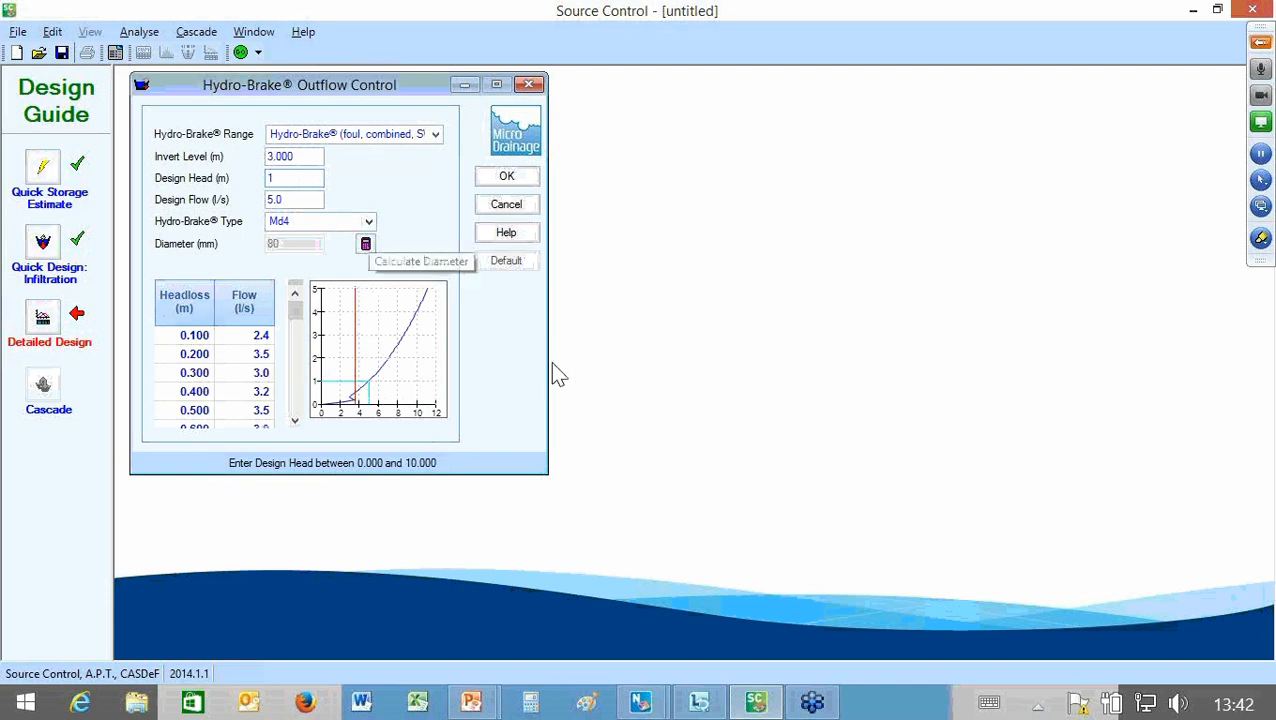
Step: Use the Hydro-Brake Calculator to choose the Md6 SW Only type and accept the outflow control
left_click(366, 244)
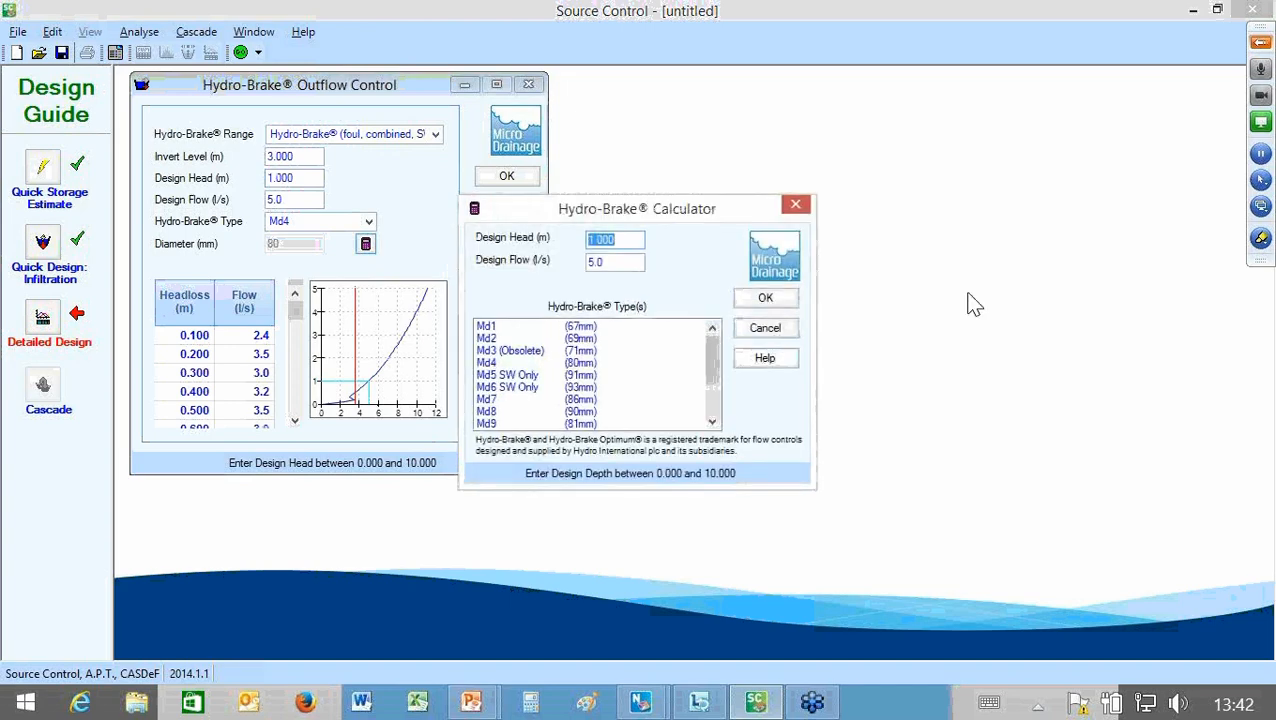
left_click_drag(736, 93, 738, 80)
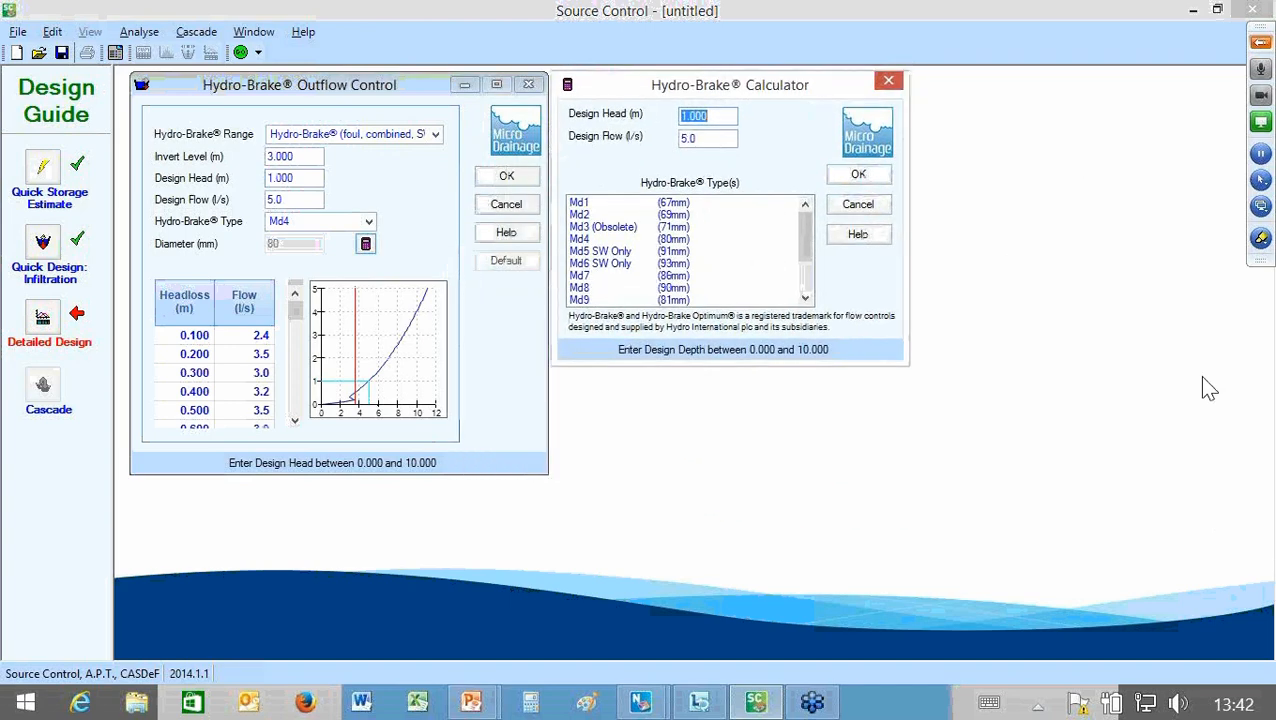
mouse_move(803, 250)
left_mouse_down()
mouse_move(805, 281)
mouse_move(808, 218)
left_mouse_up()
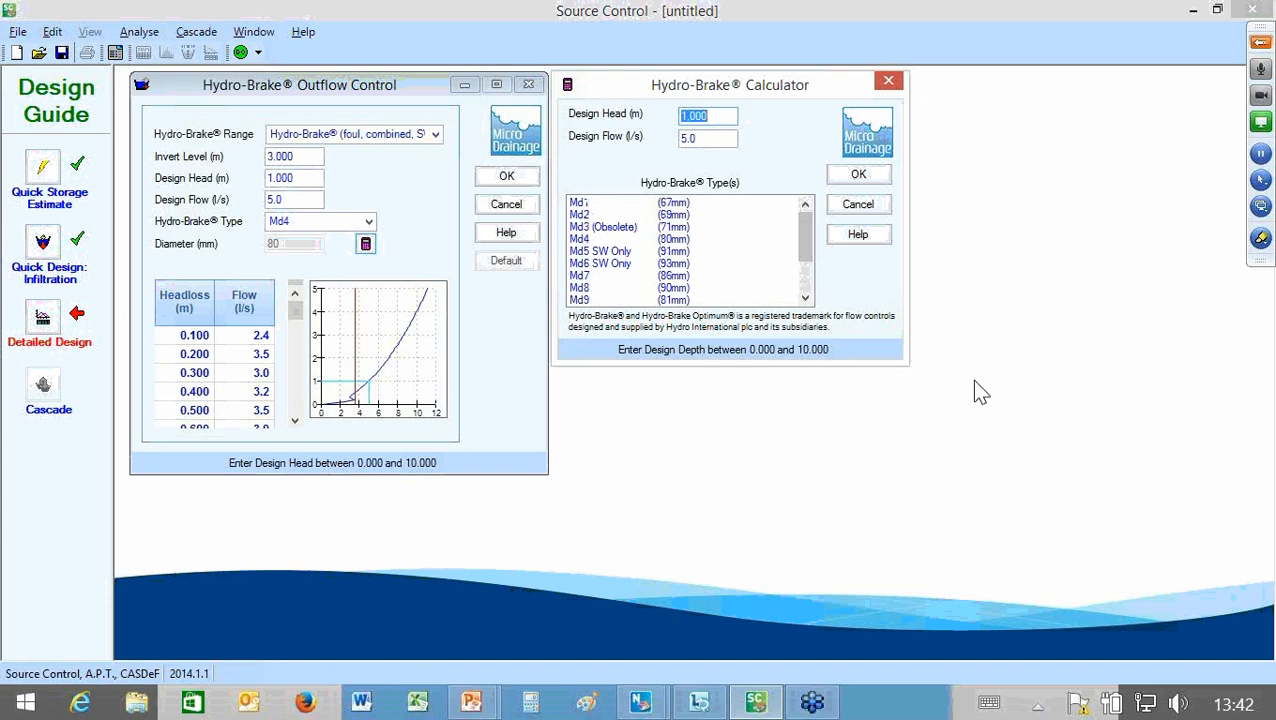
left_click(624, 264)
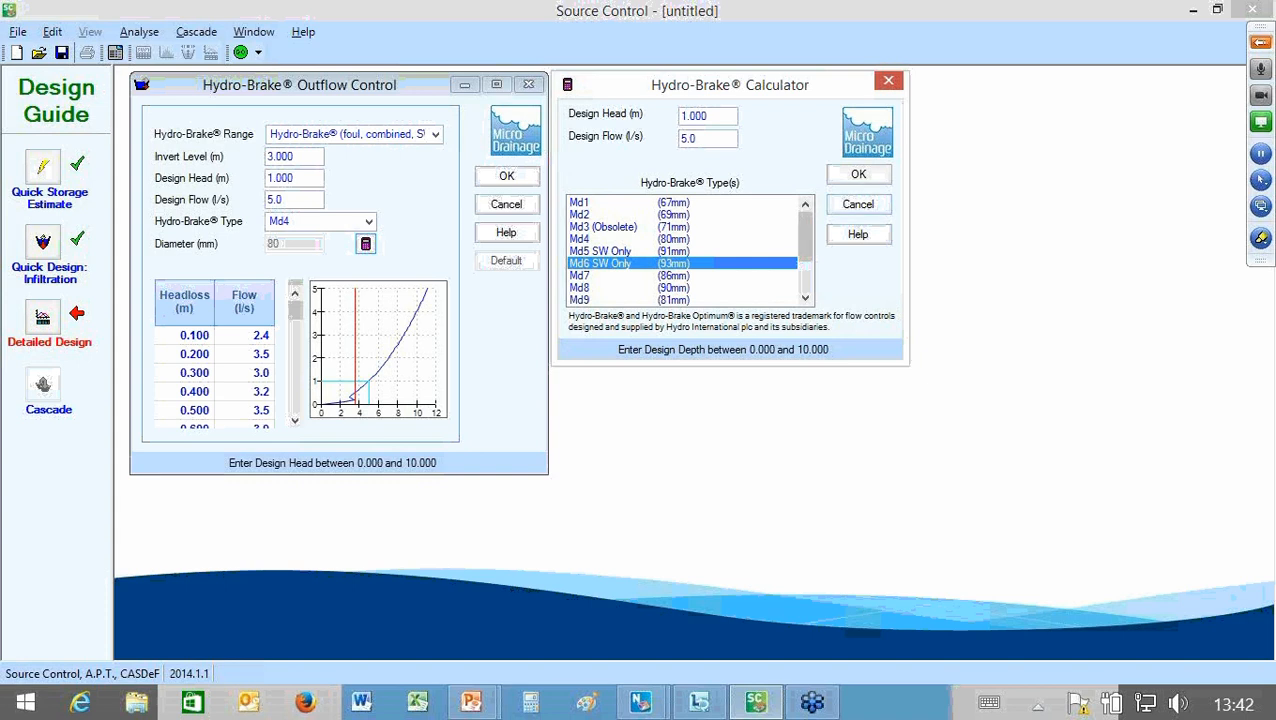
left_click(859, 175)
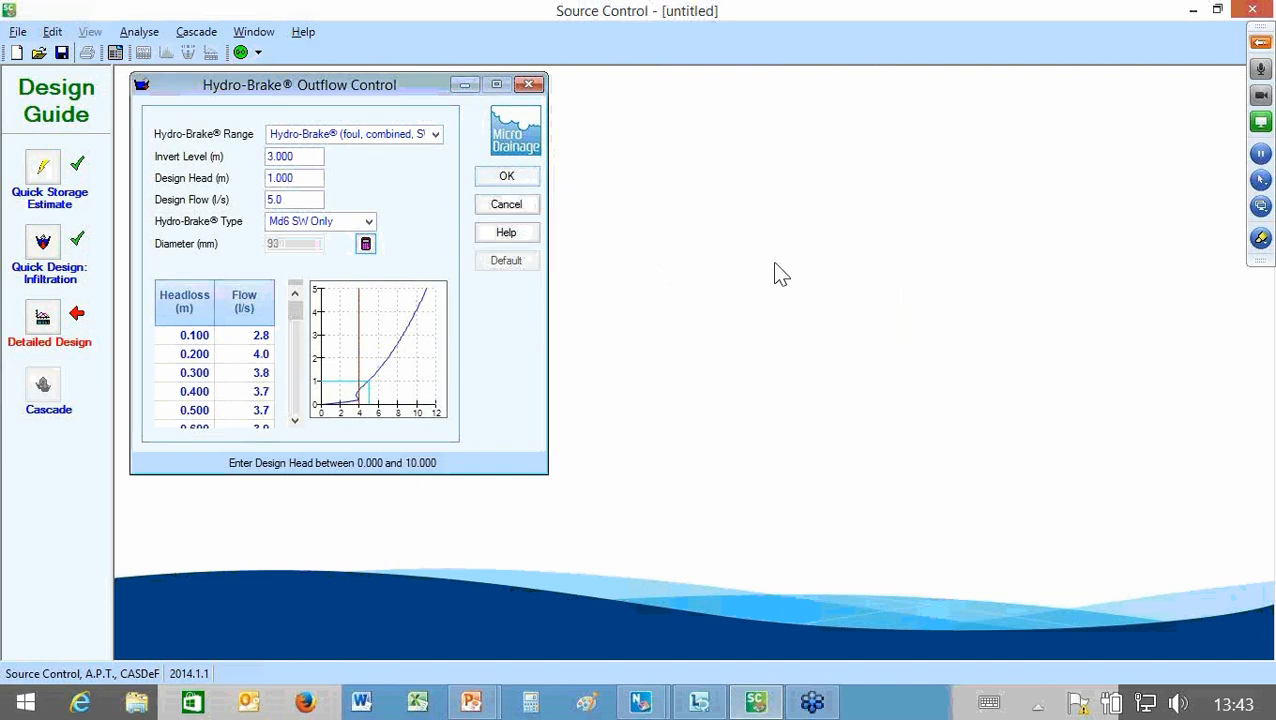
key("Return")
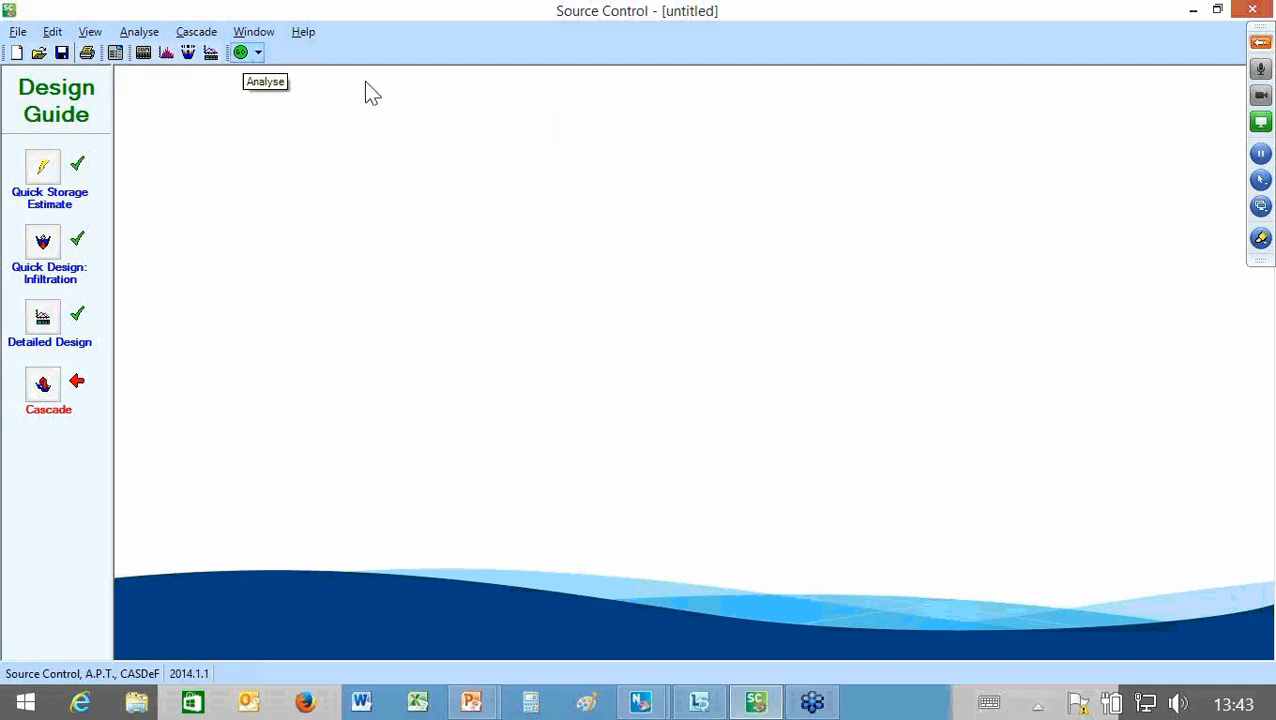
Step: Run the analysis of the detailed design and save the data as 0.5ha Cellular#2
left_click(242, 53)
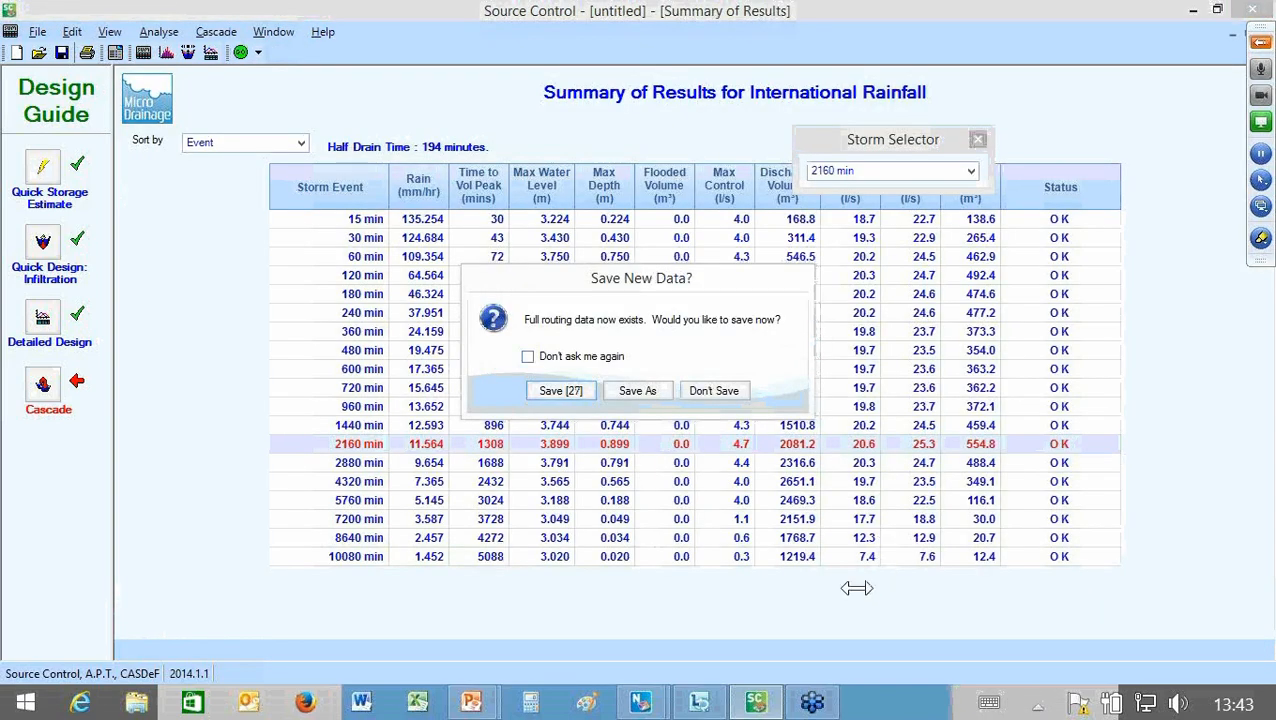
key("Return")
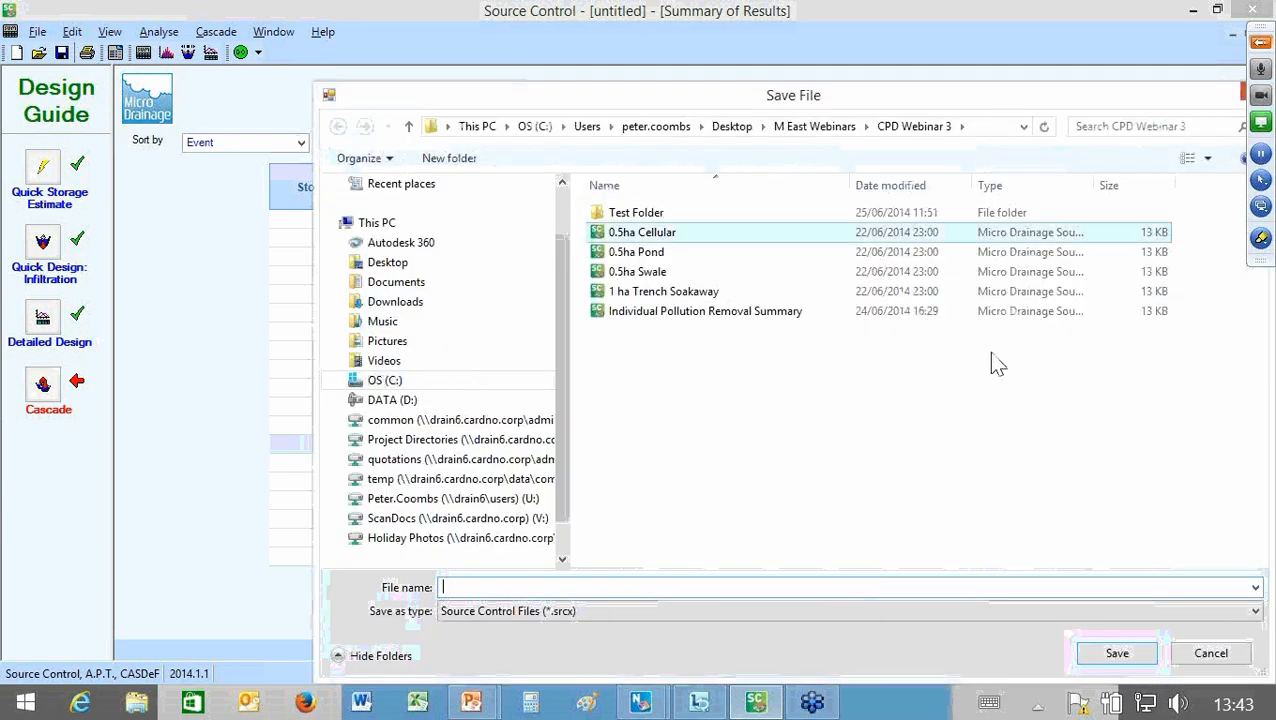
left_click(900, 232)
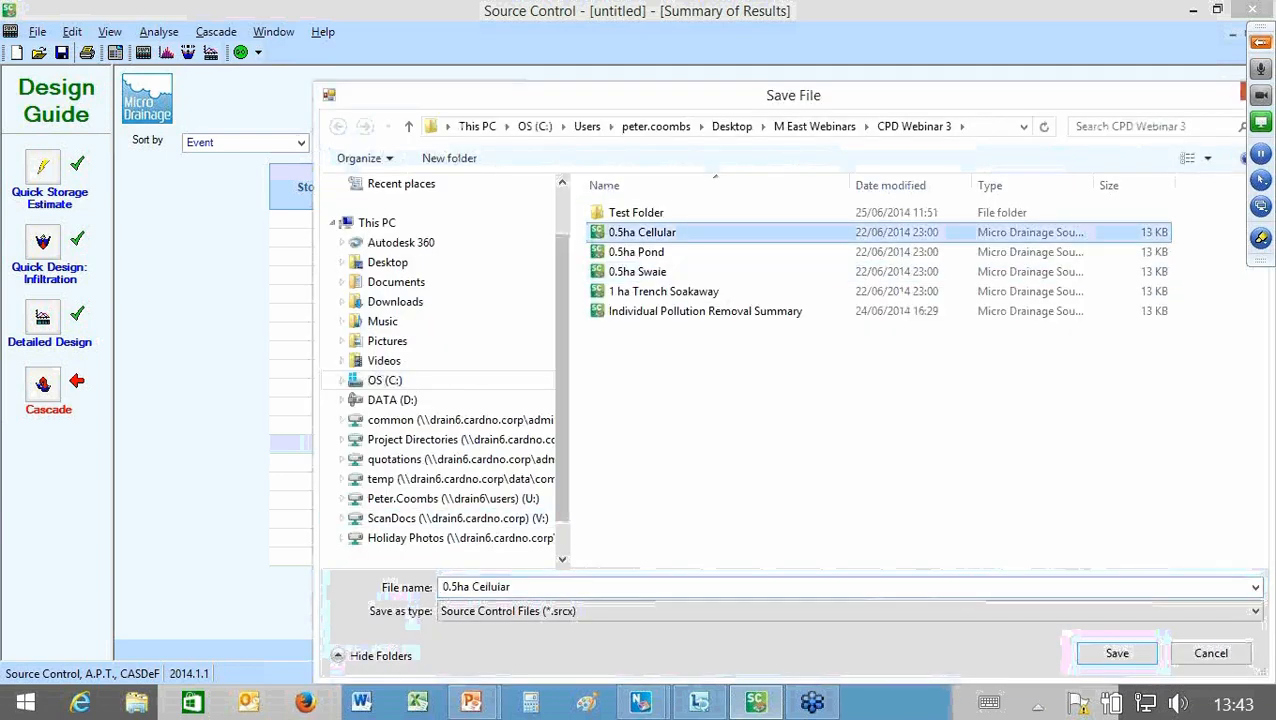
left_click(511, 587)
type("#2")
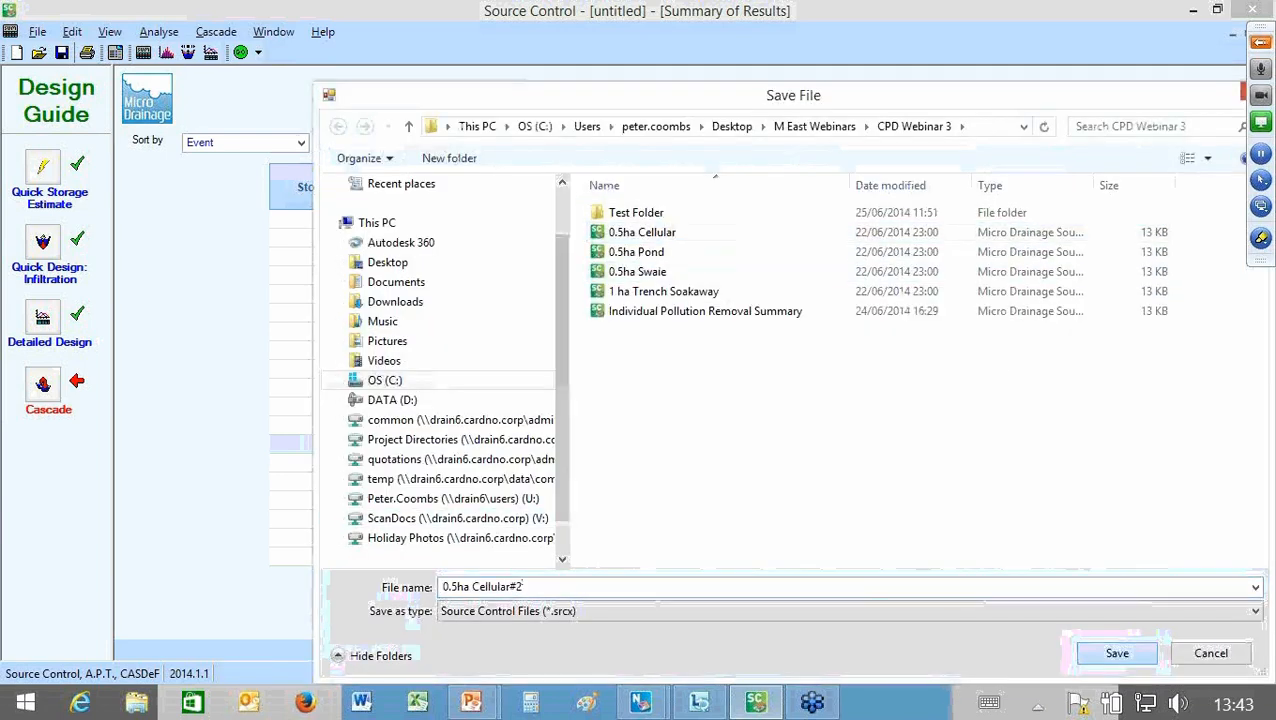
key("Return")
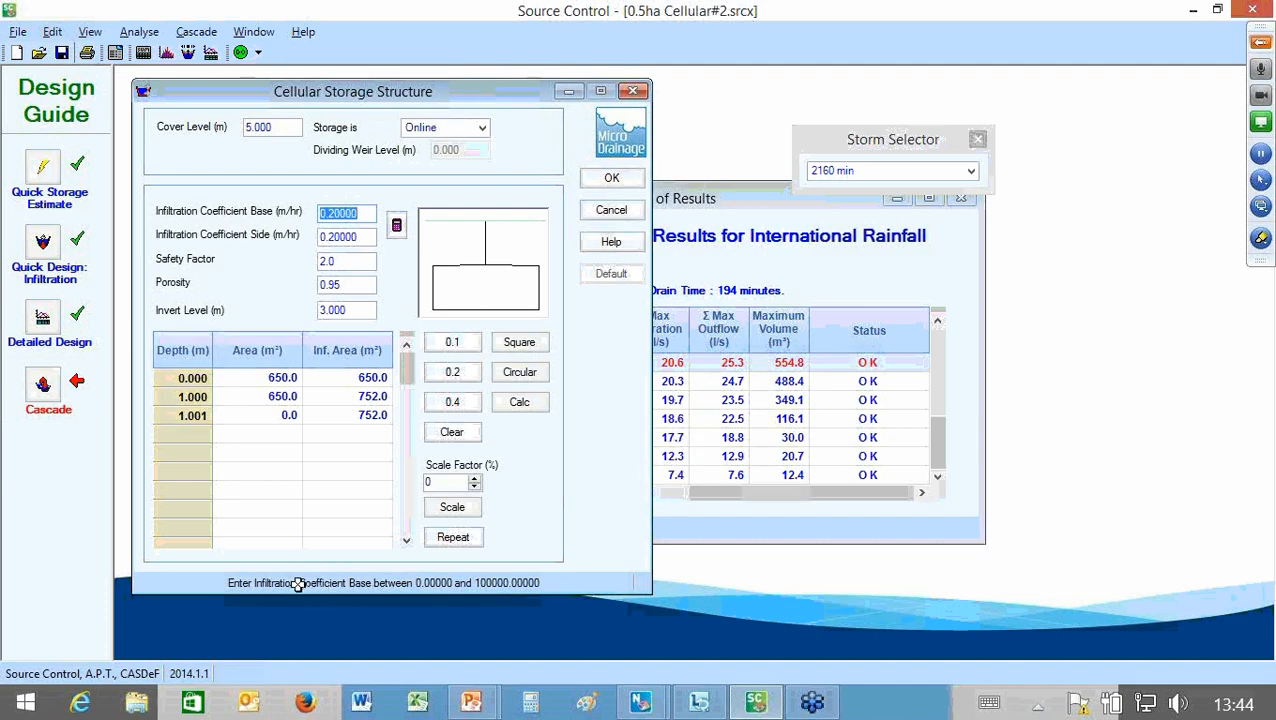
Step: Review the cellular storage structure's depth and area rows and its Online/Offline storage options, and close the structure
left_click(411, 569)
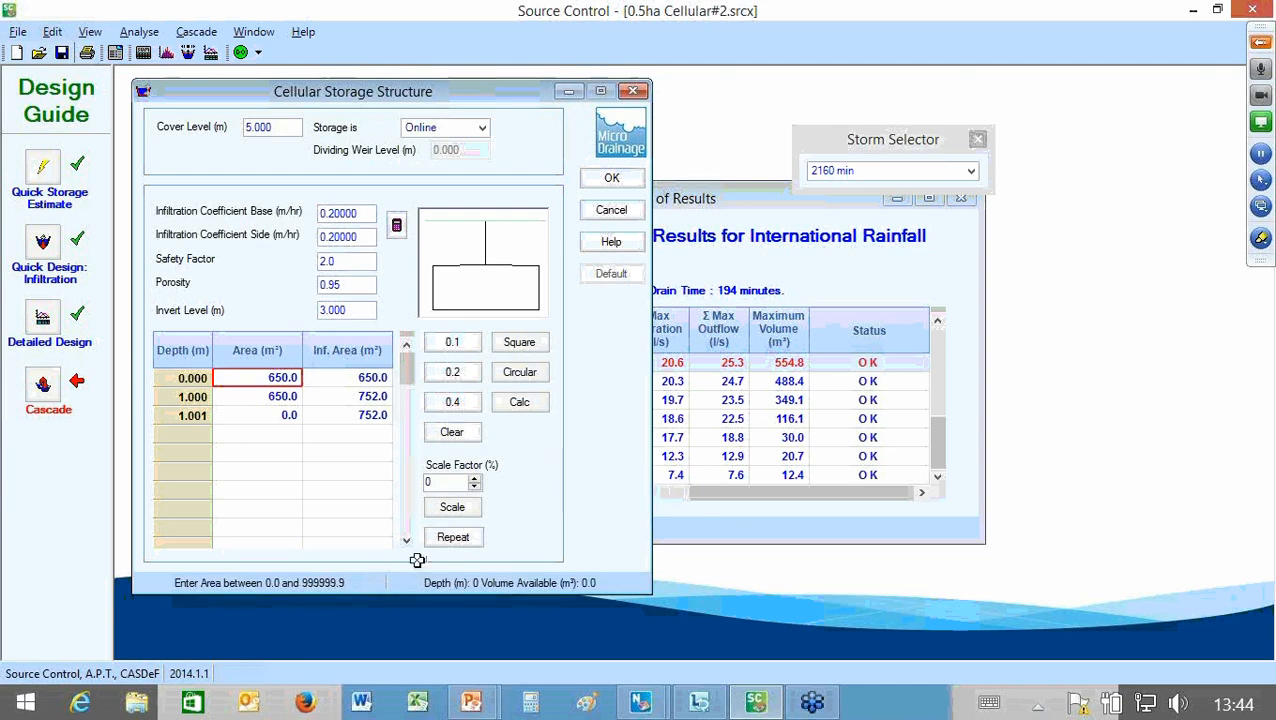
key("Down")
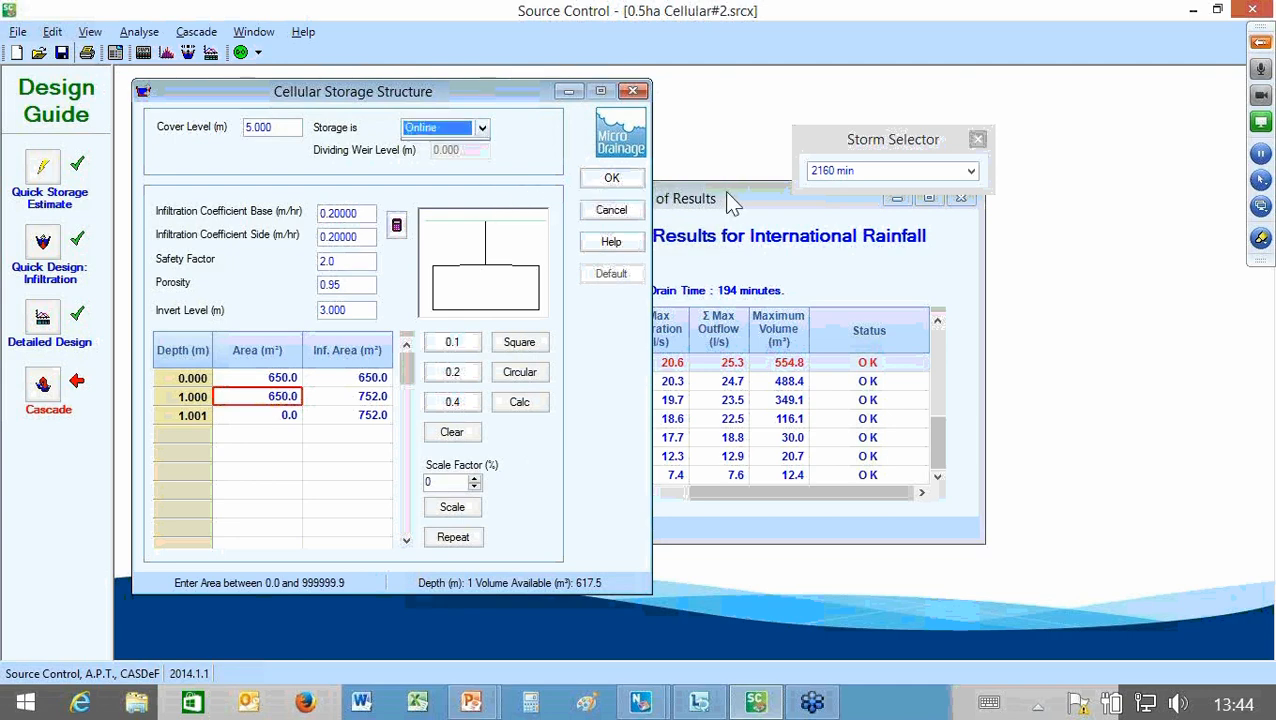
key("alt+Down")
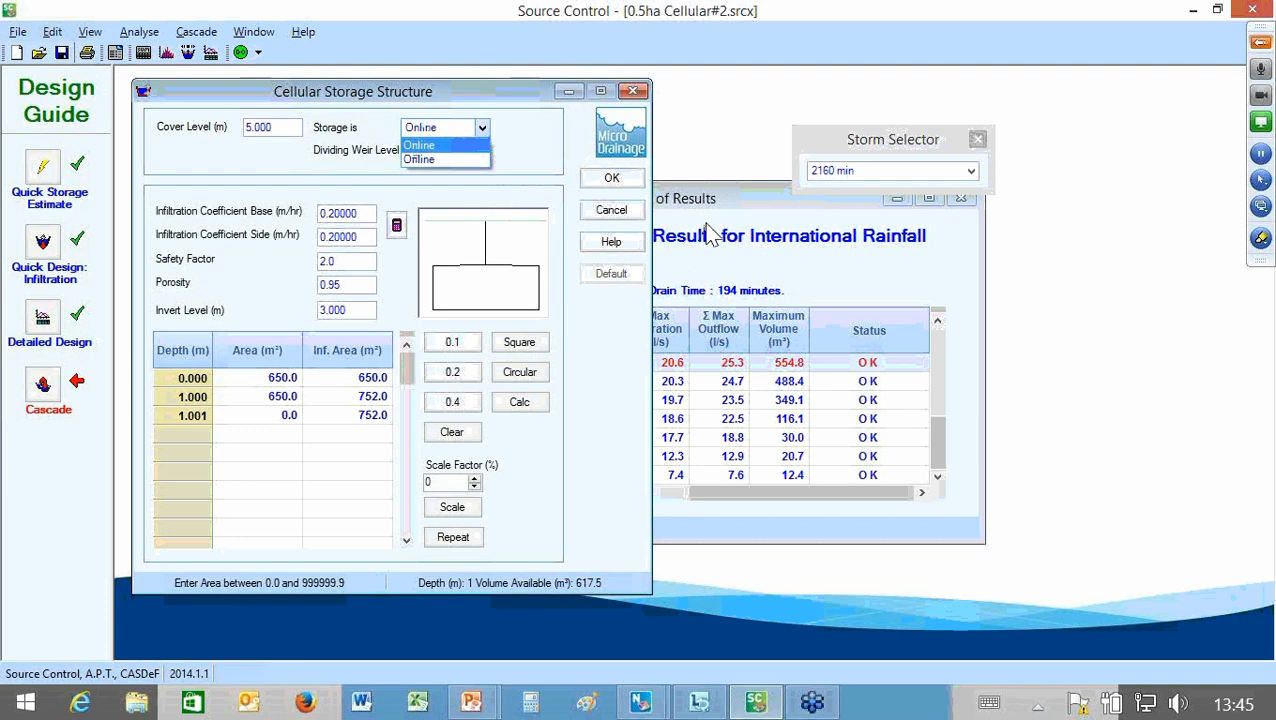
left_click(706, 223)
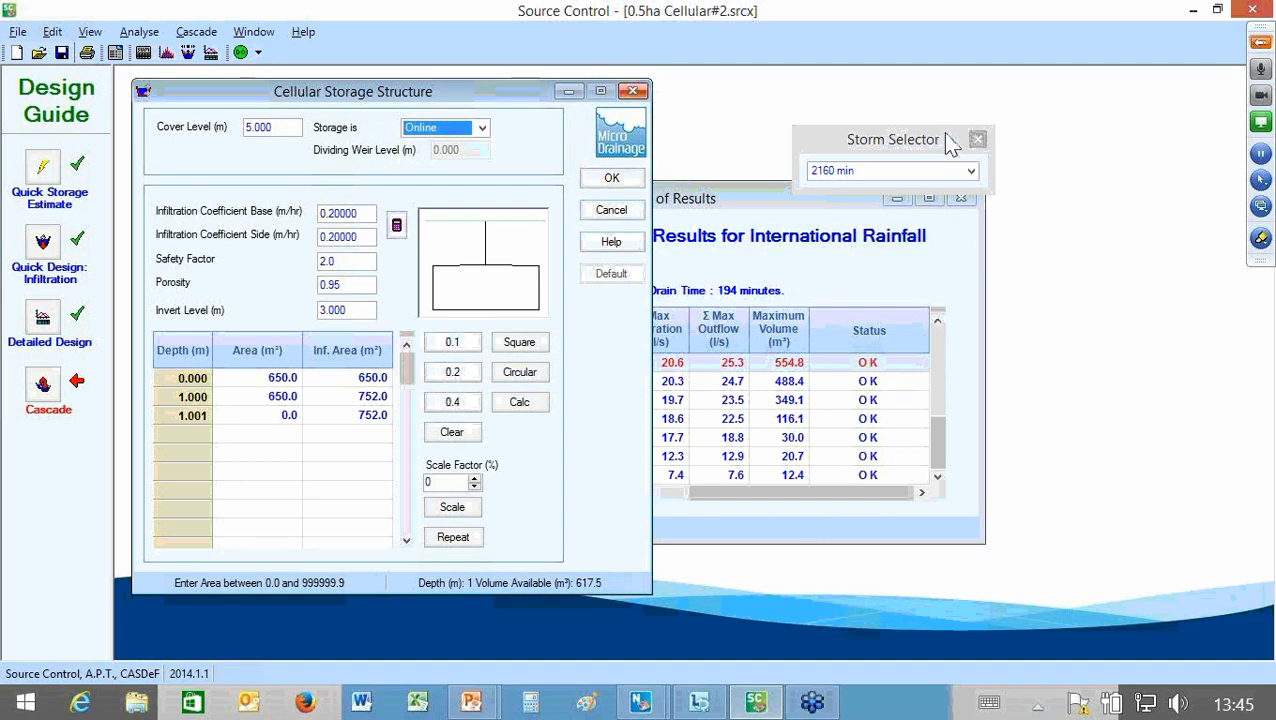
left_click(1013, 563)
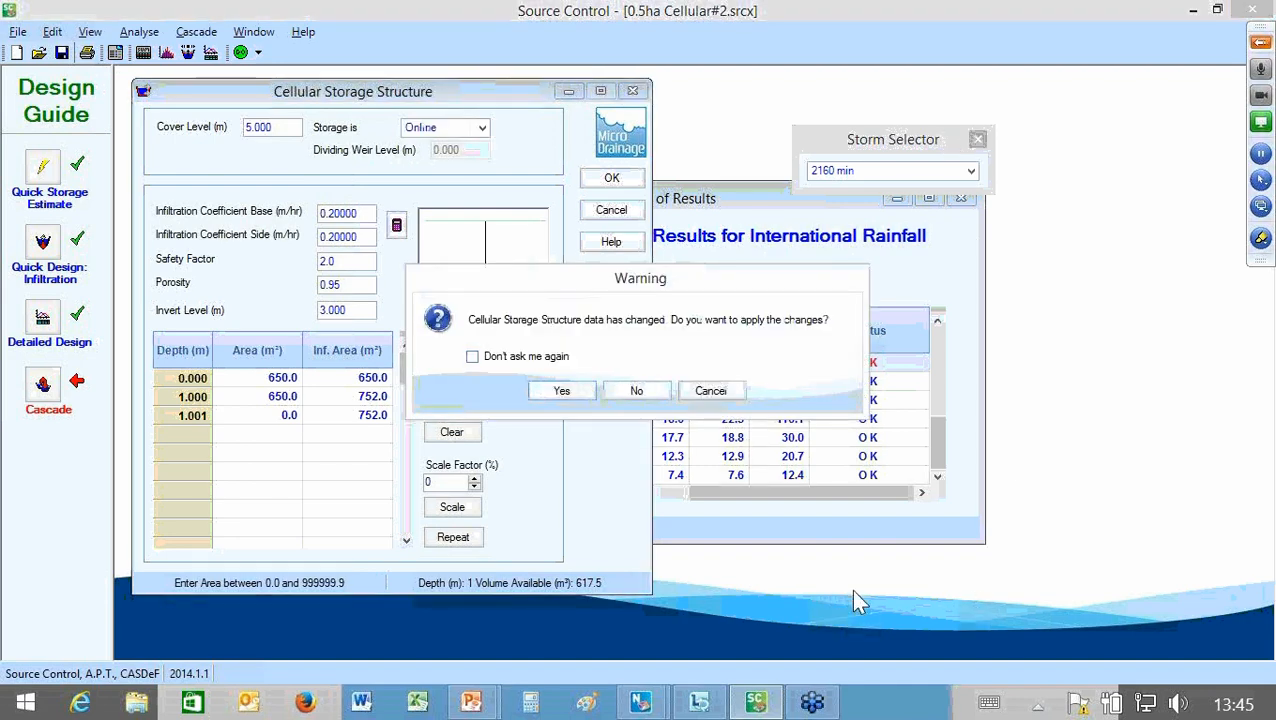
key("Return")
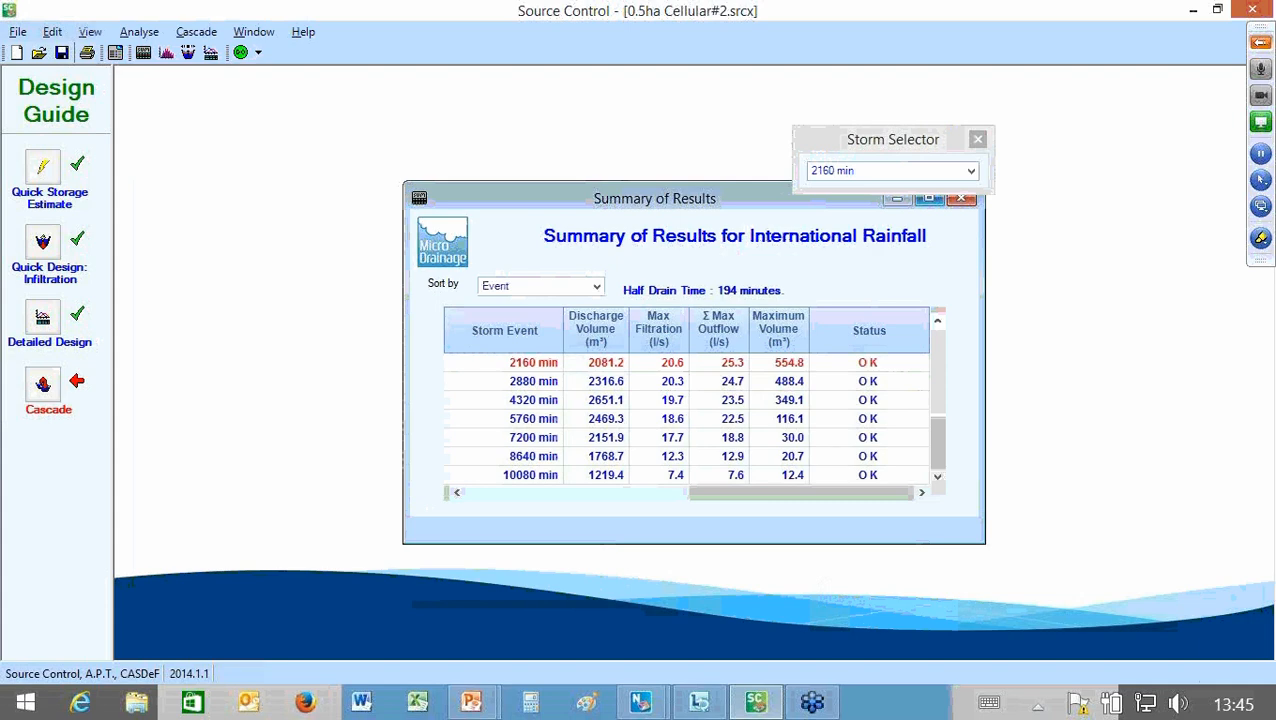
Step: Maximise the Summary of Results and move the Storm Selector clear of the results columns
left_click(929, 198)
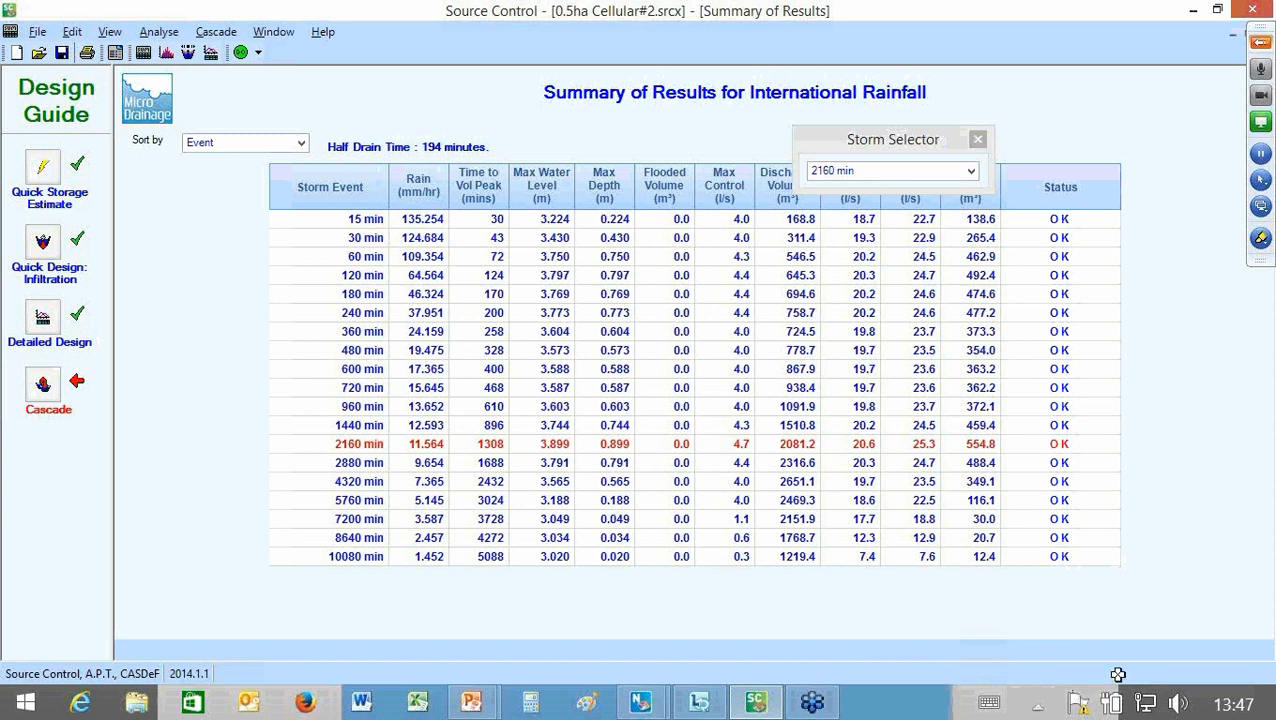
left_click_drag(893, 139, 1066, 96)
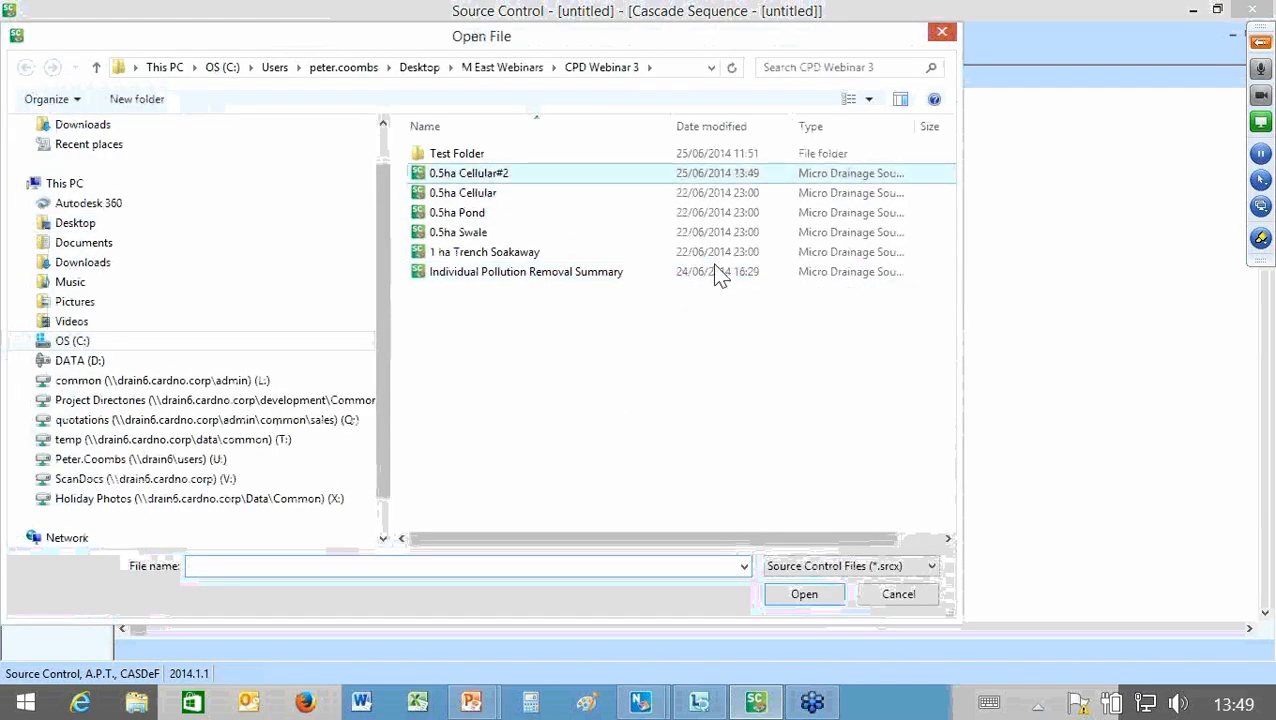
Step: Add the 0.5ha Cellular#2, 0.5ha Cellular and 1 ha Trench Soakaway files to the cascade, placing the soakaway to the right of the cellular structures
left_click(476, 175)
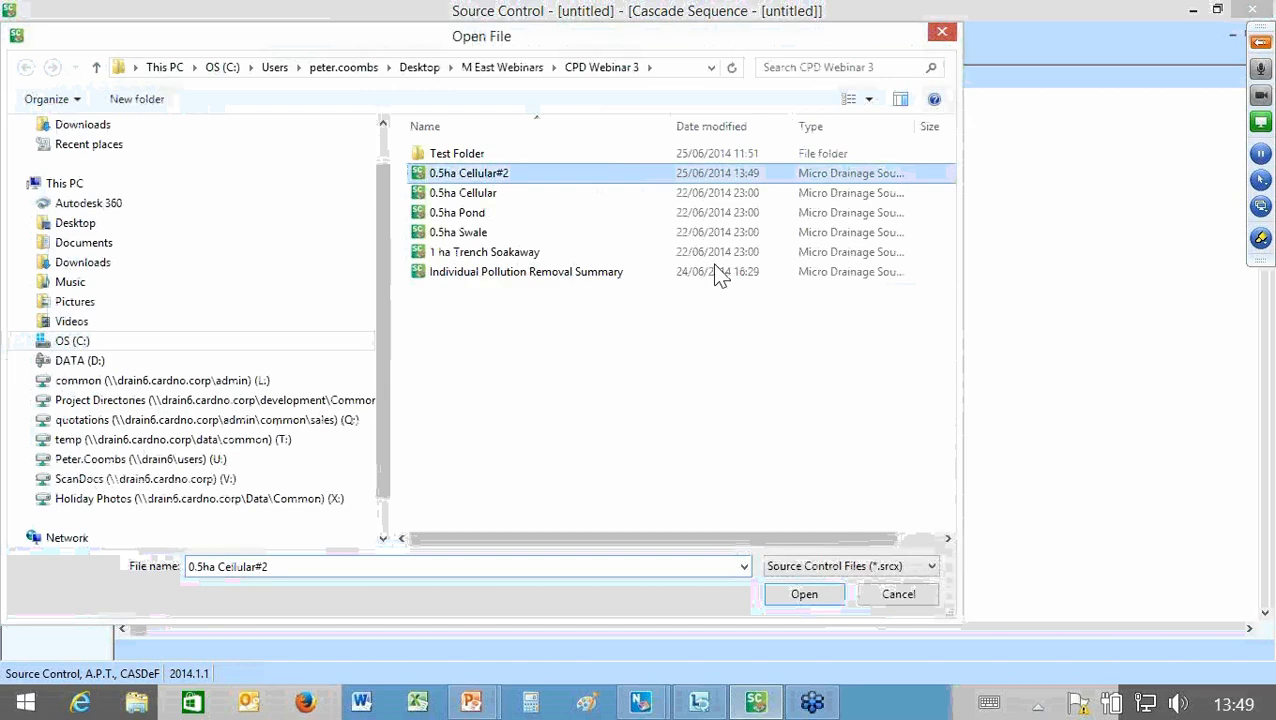
key("Return")
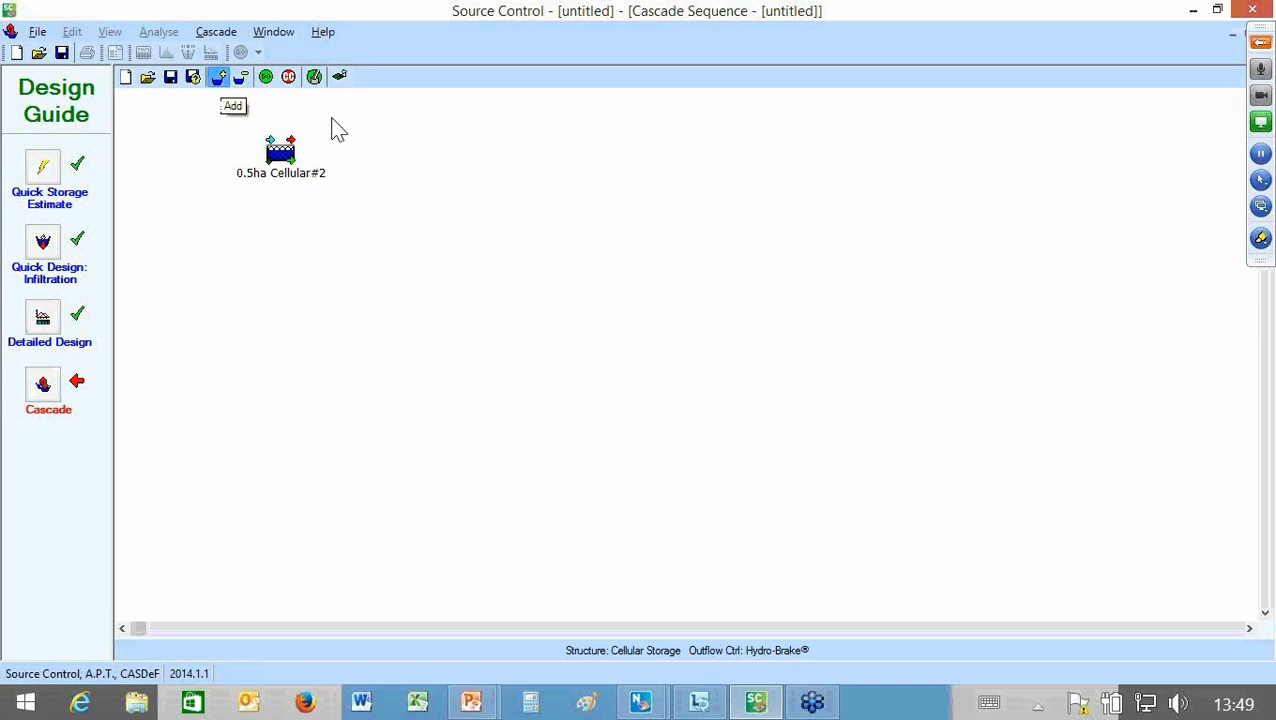
key("ctrl+o")
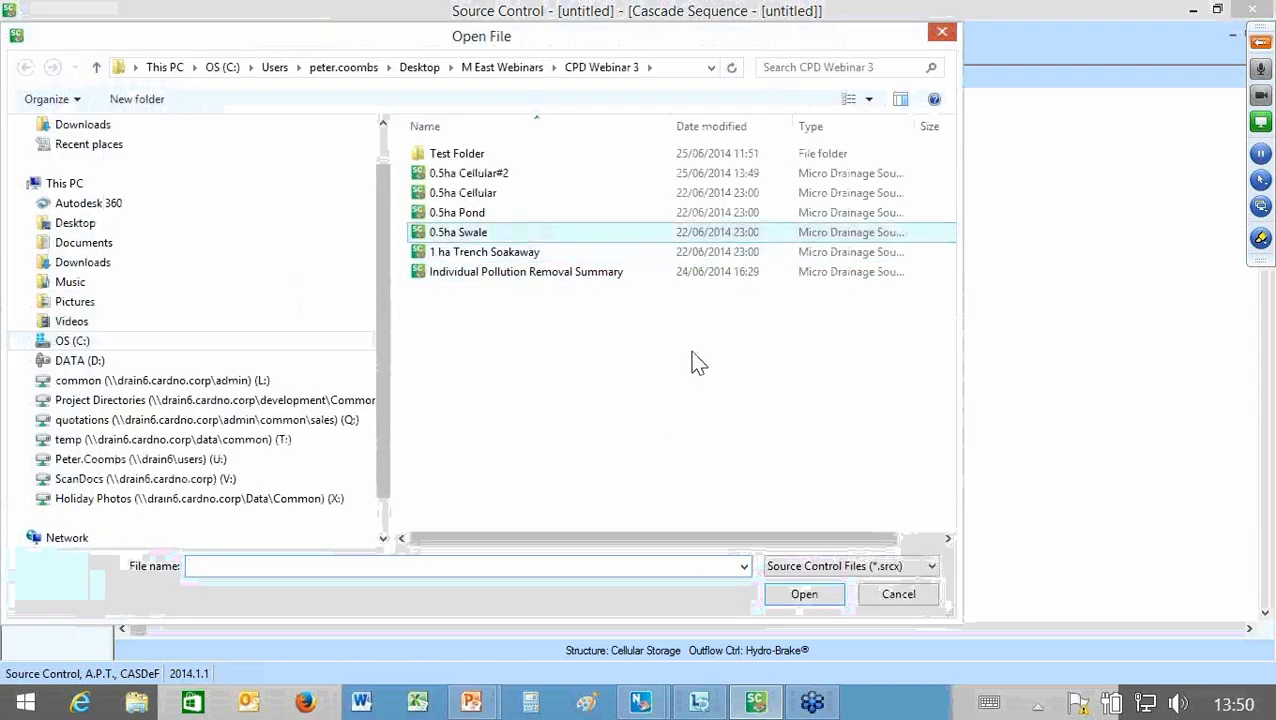
key("Down")
key("Return")
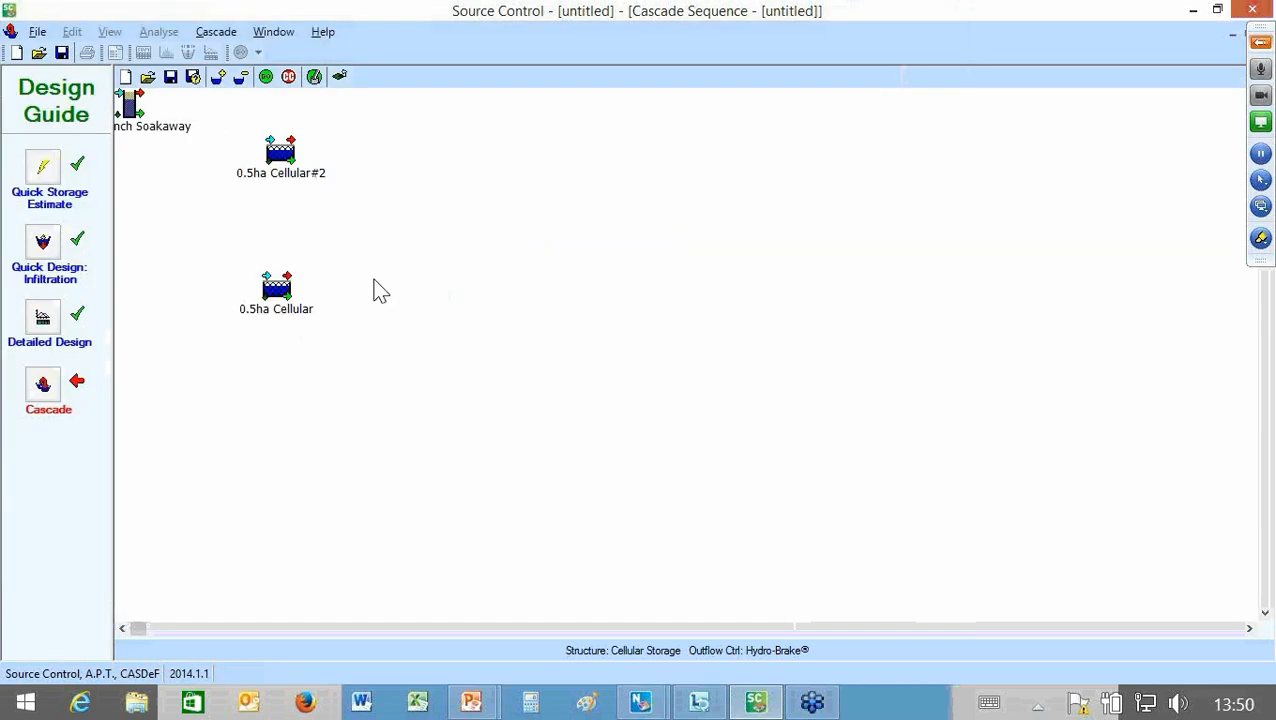
left_click_drag(130, 105, 480, 223)
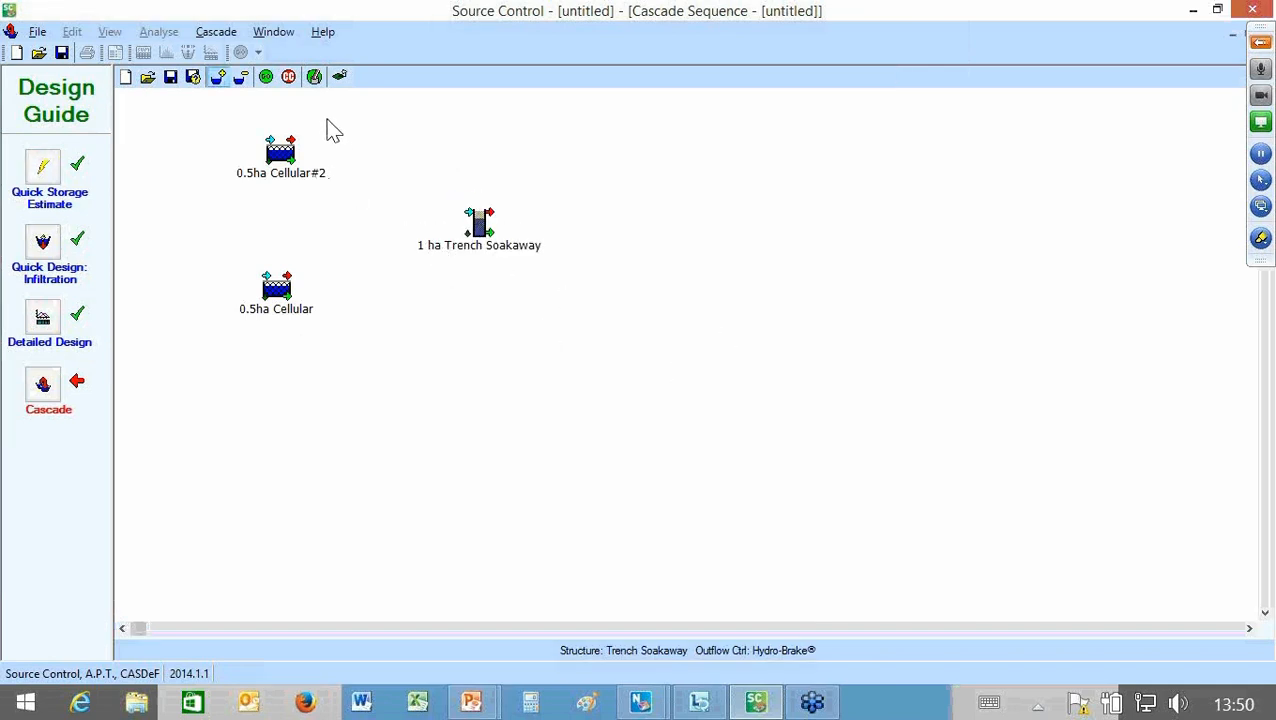
Step: Add the 0.5ha Swale file to the cascade and arrange it to the left of the two cellular structures
left_click(218, 78)
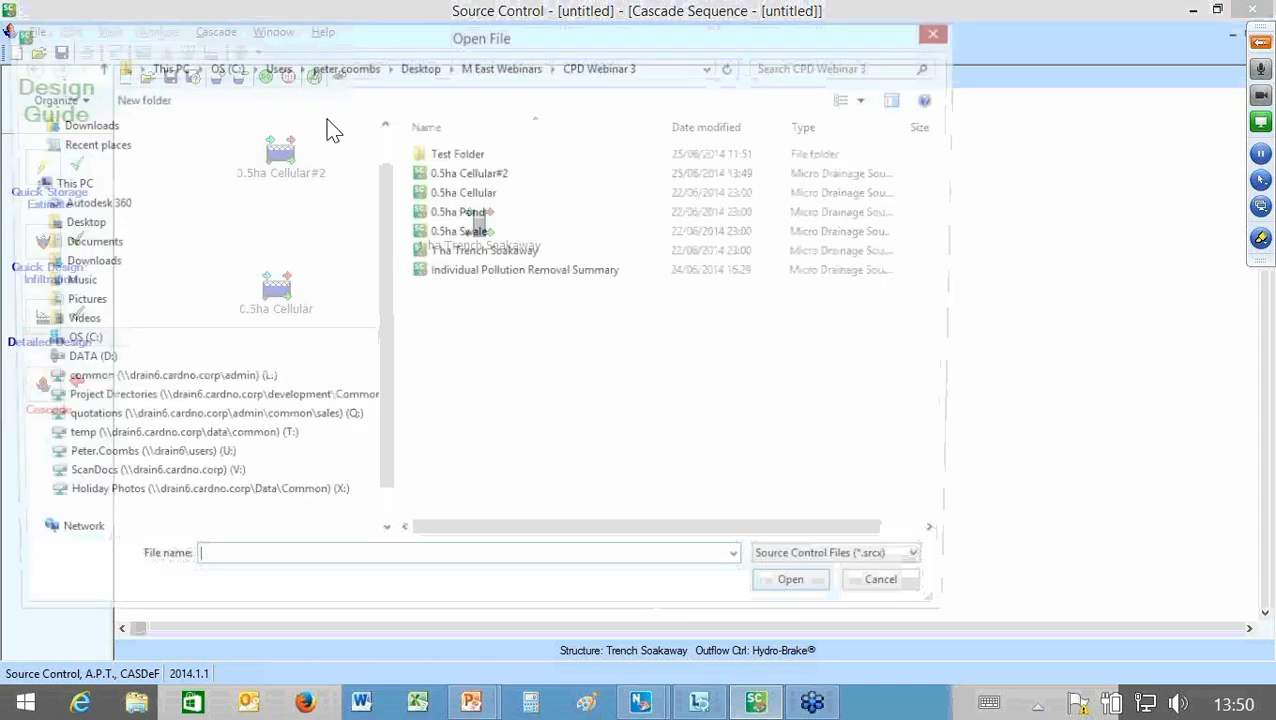
left_click(480, 232)
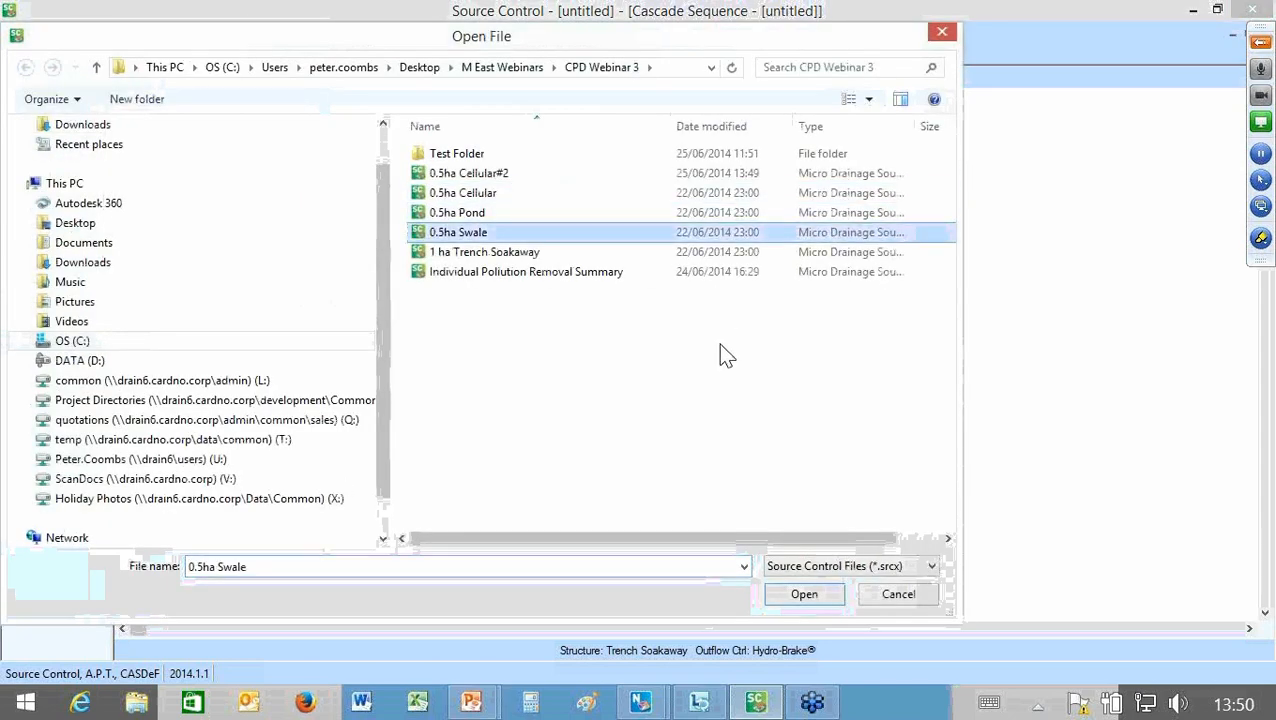
key("Return")
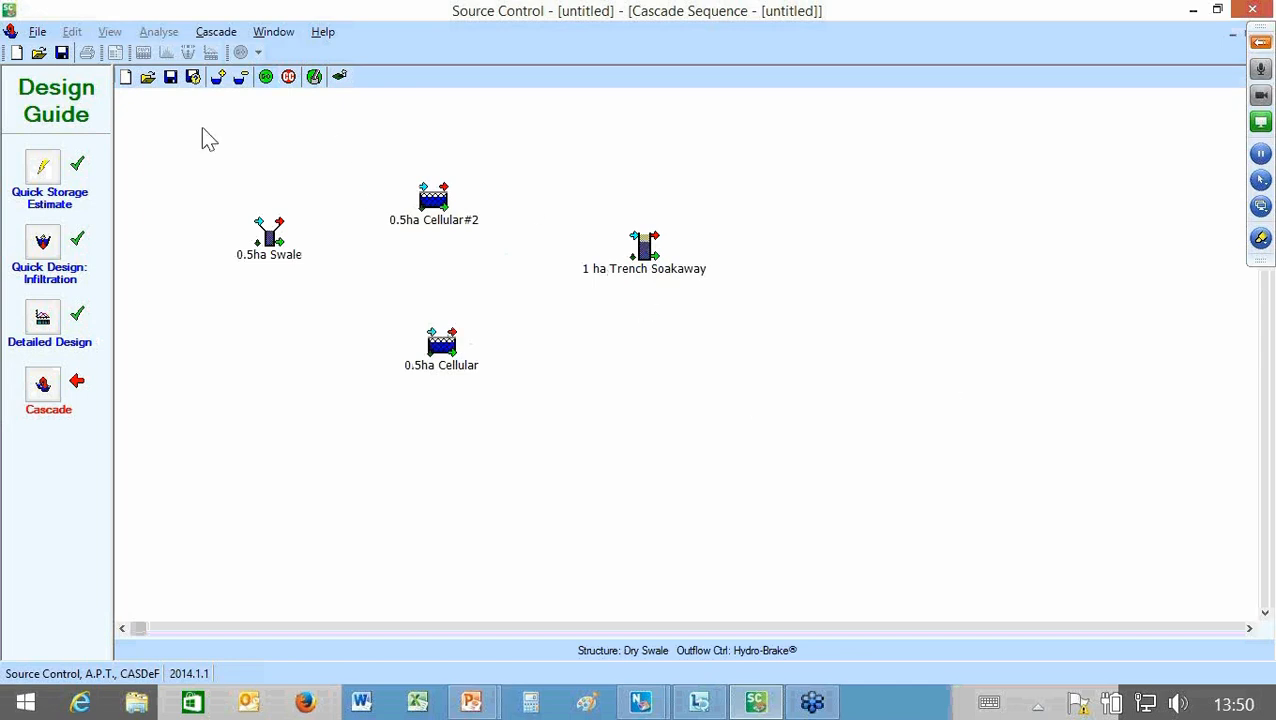
Step: Add the 0.5ha Pond file to the cascade and place it to the right of the 1 ha Trench Soakaway
left_click(218, 77)
double_click(460, 213)
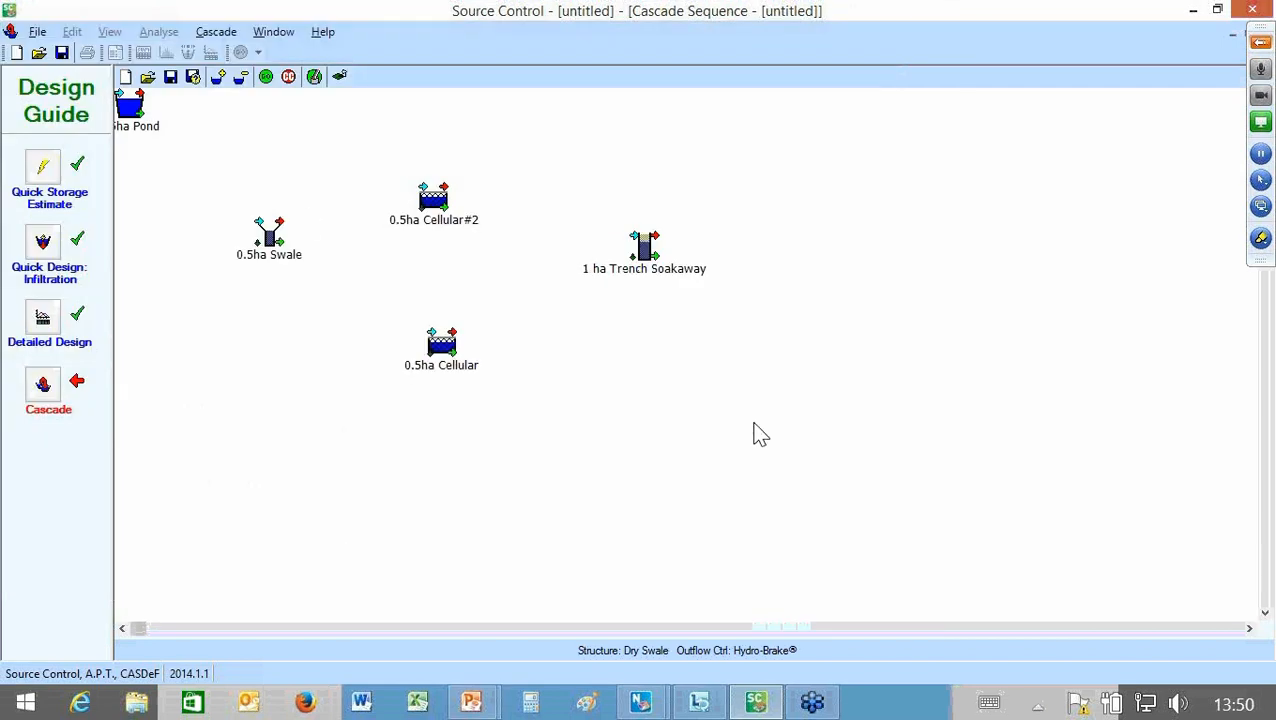
left_click_drag(130, 108, 899, 292)
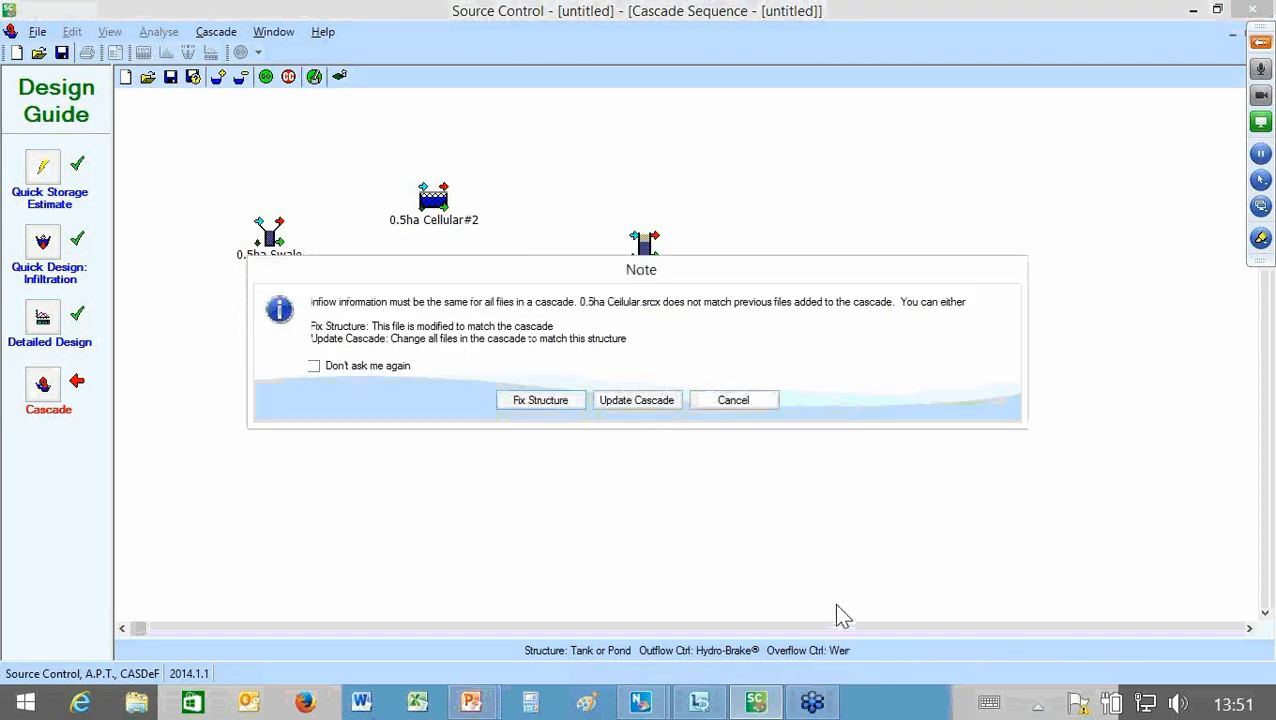
Step: Accept Fix Structure for the mismatched files, including 0.5ha Cellular, 1 ha Trench Soakaway and 0.5ha Pond, so their inflow information matches the cascade
key("Return")
key("Return")
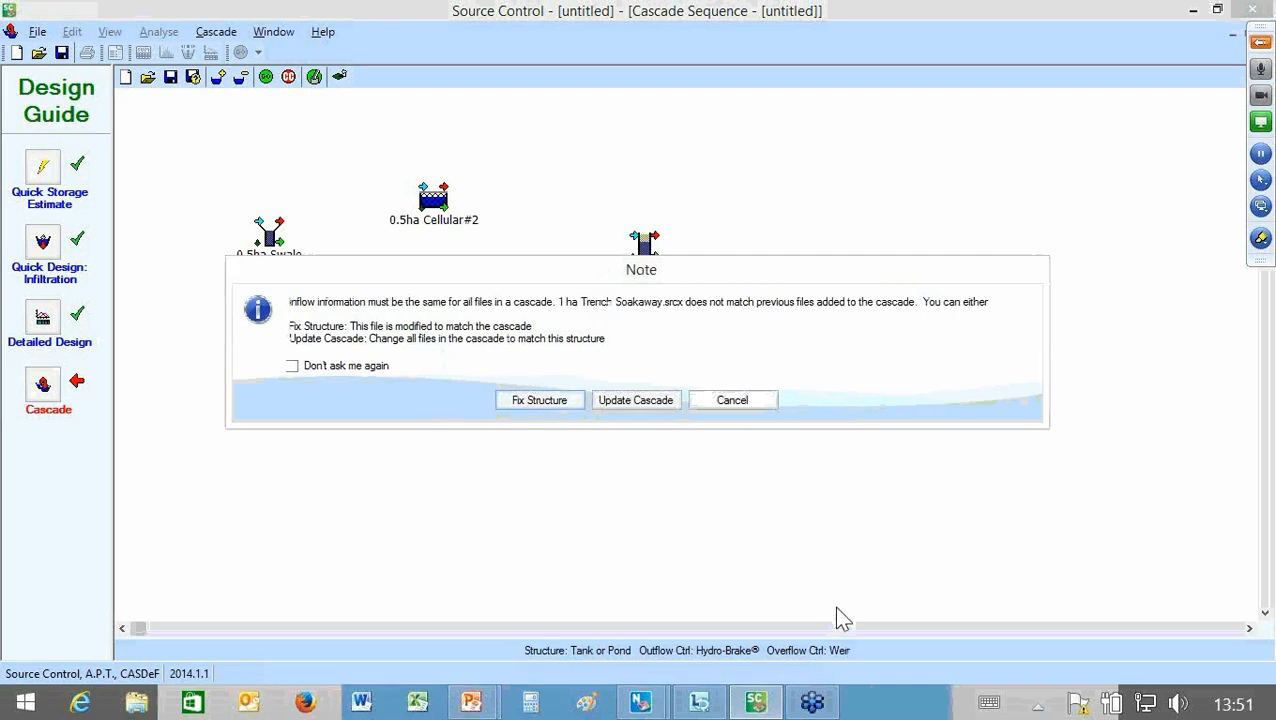
key("Return")
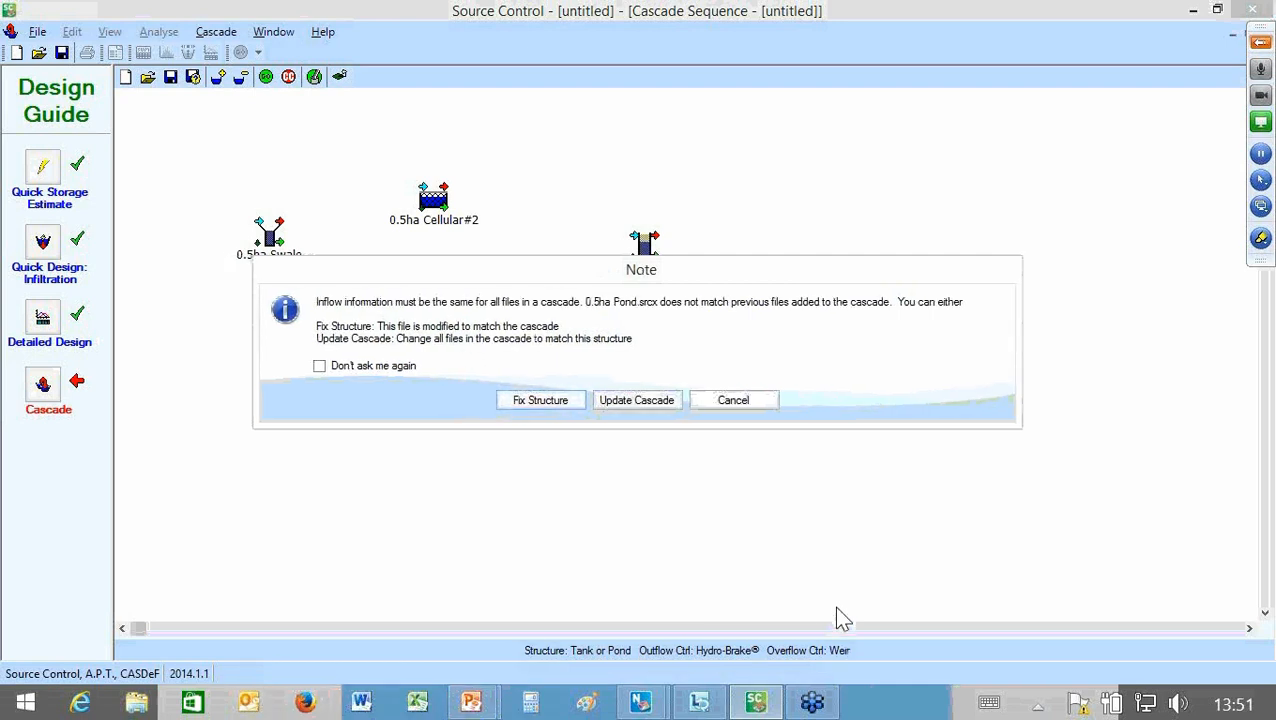
key("Return")
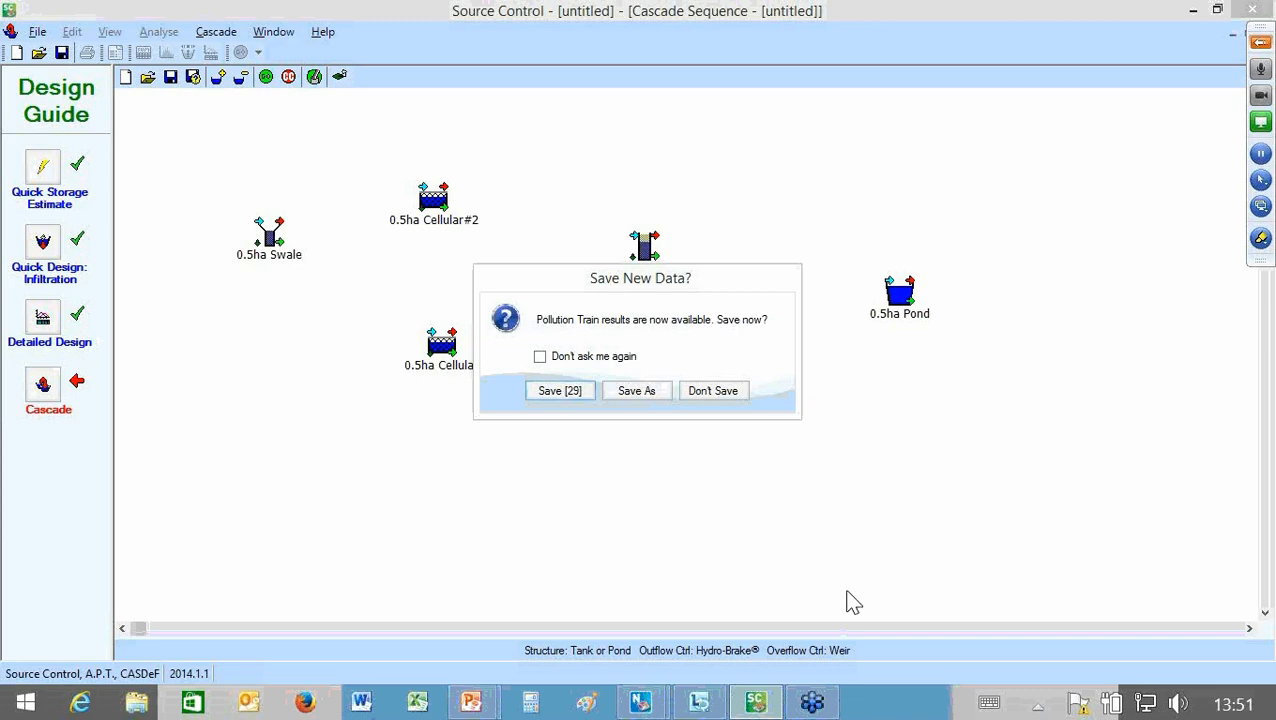
Step: Save the cascade with its pollution train results as Individual Structures#2 in the CPD Webinar 3 folder
key("Return")
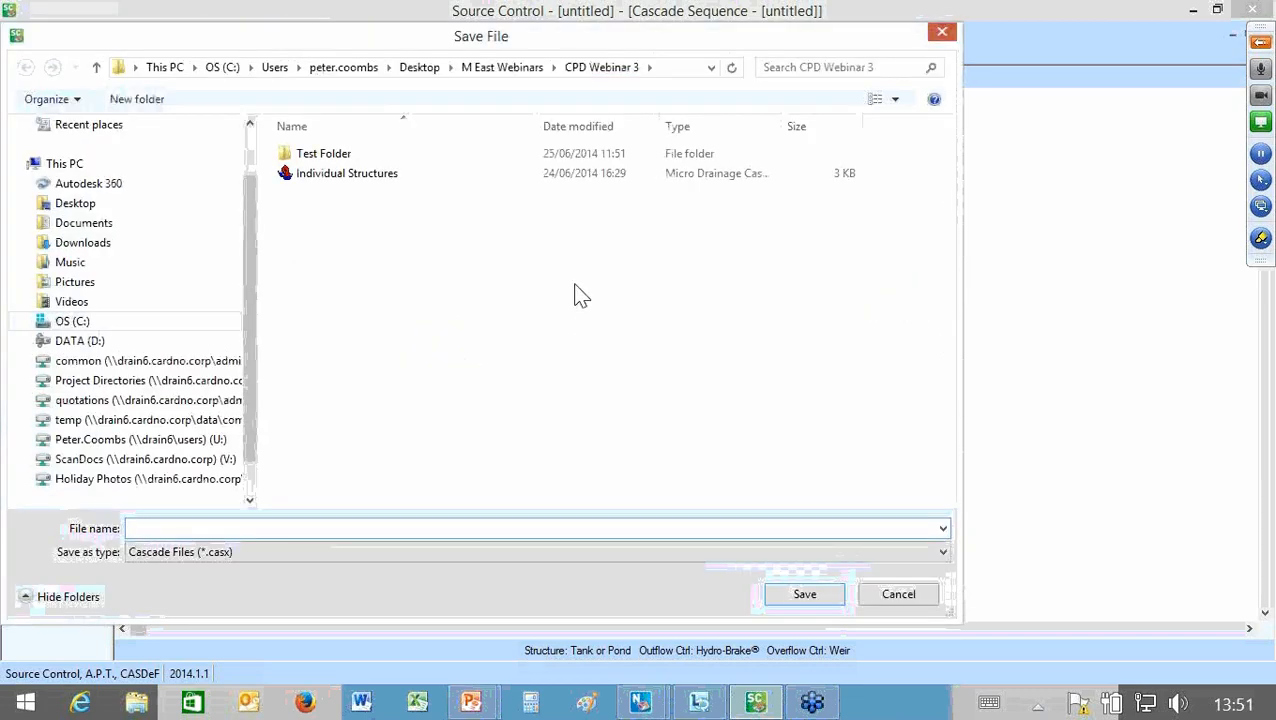
double_click(208, 528)
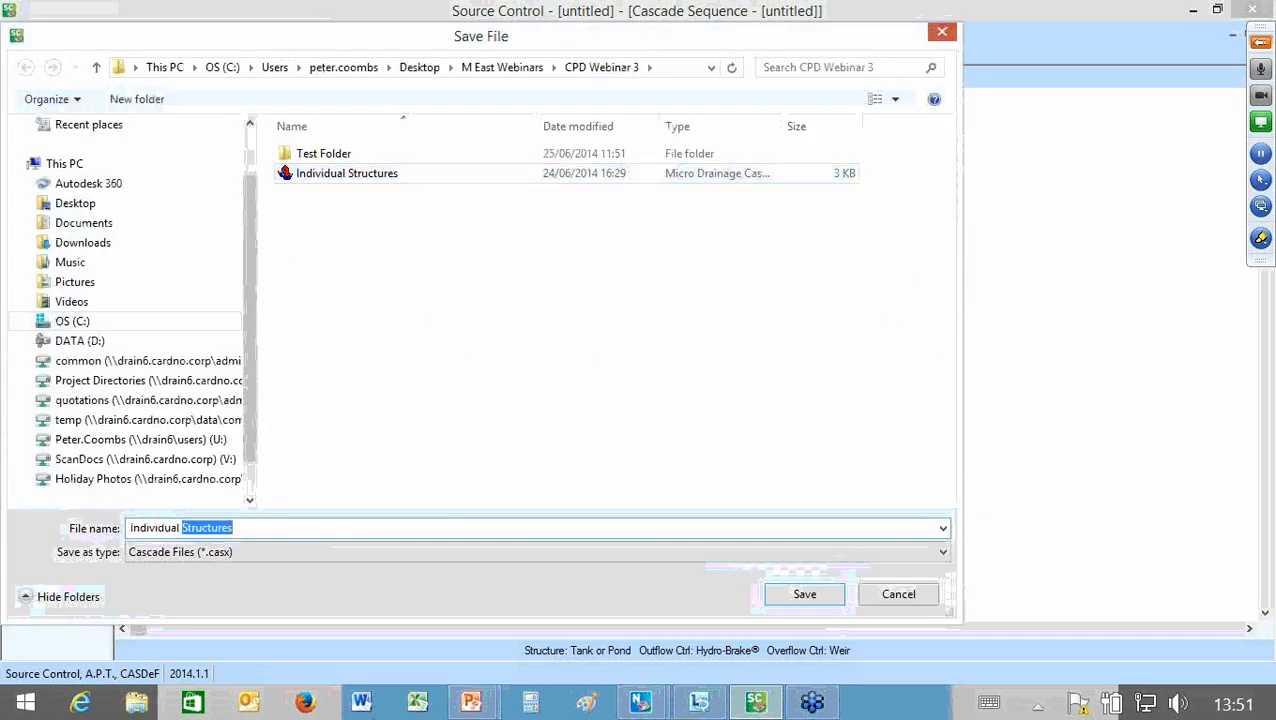
left_click(234, 528)
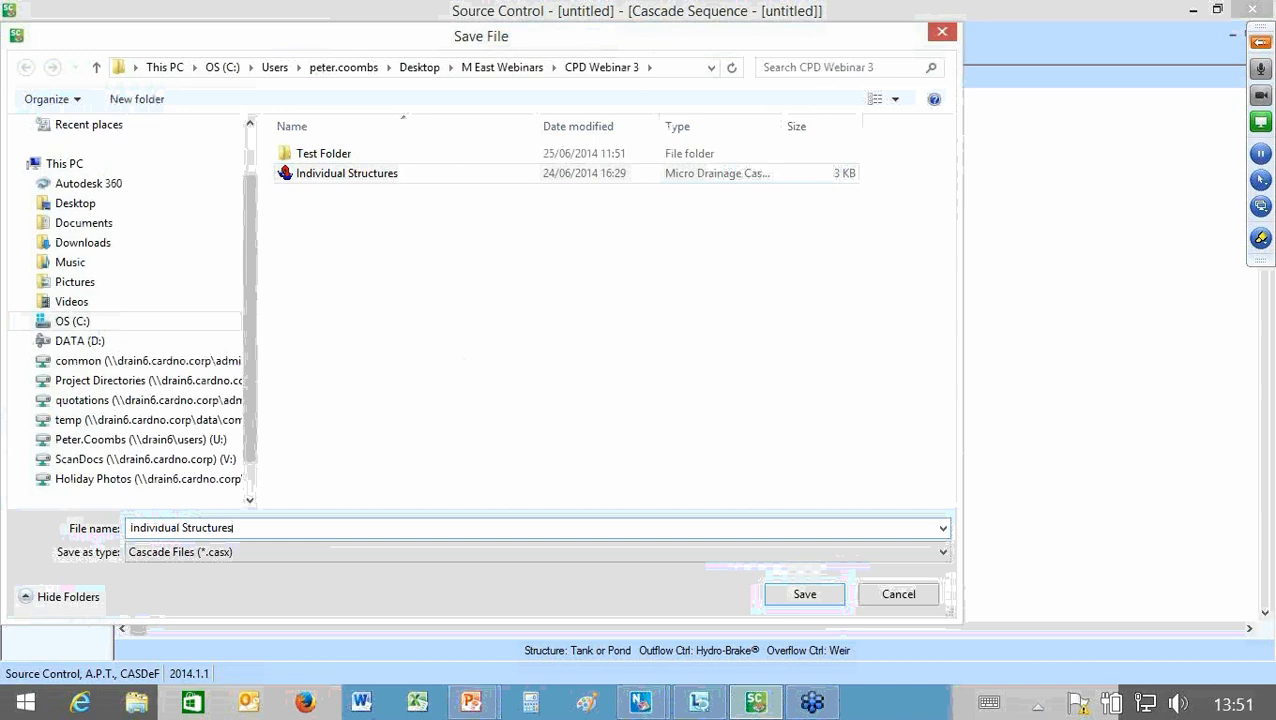
type("#2")
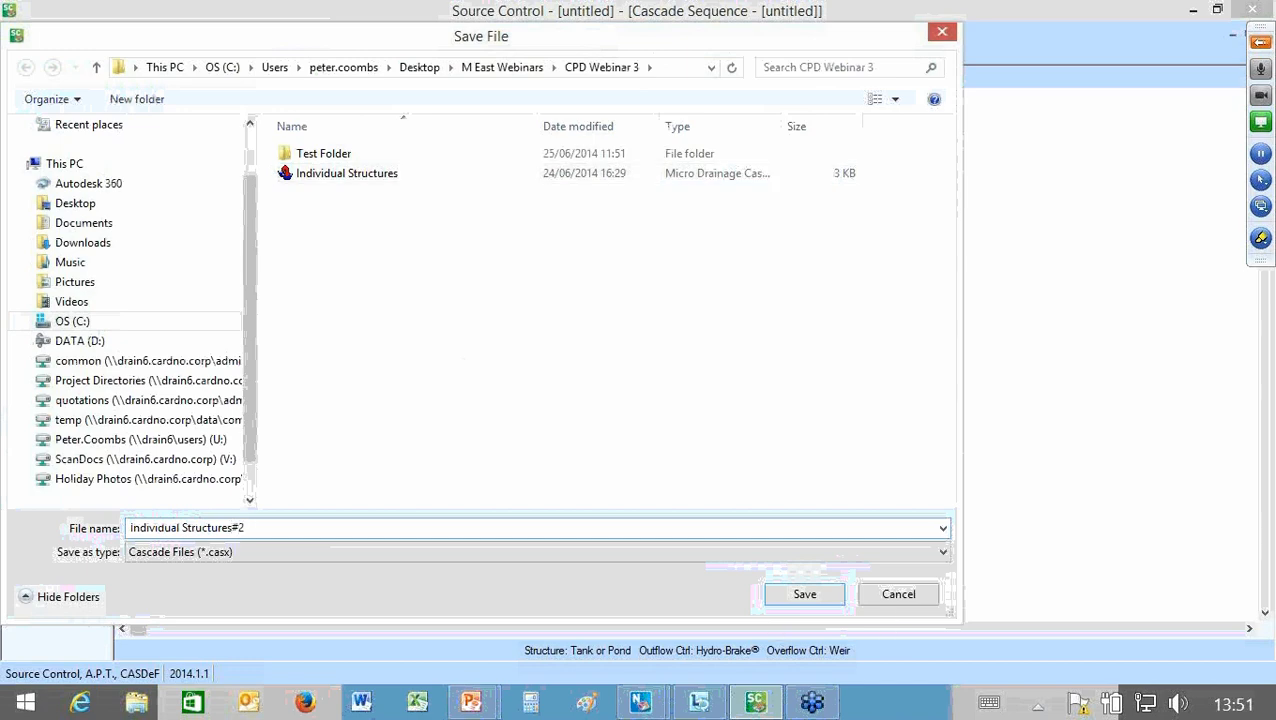
key("Return")
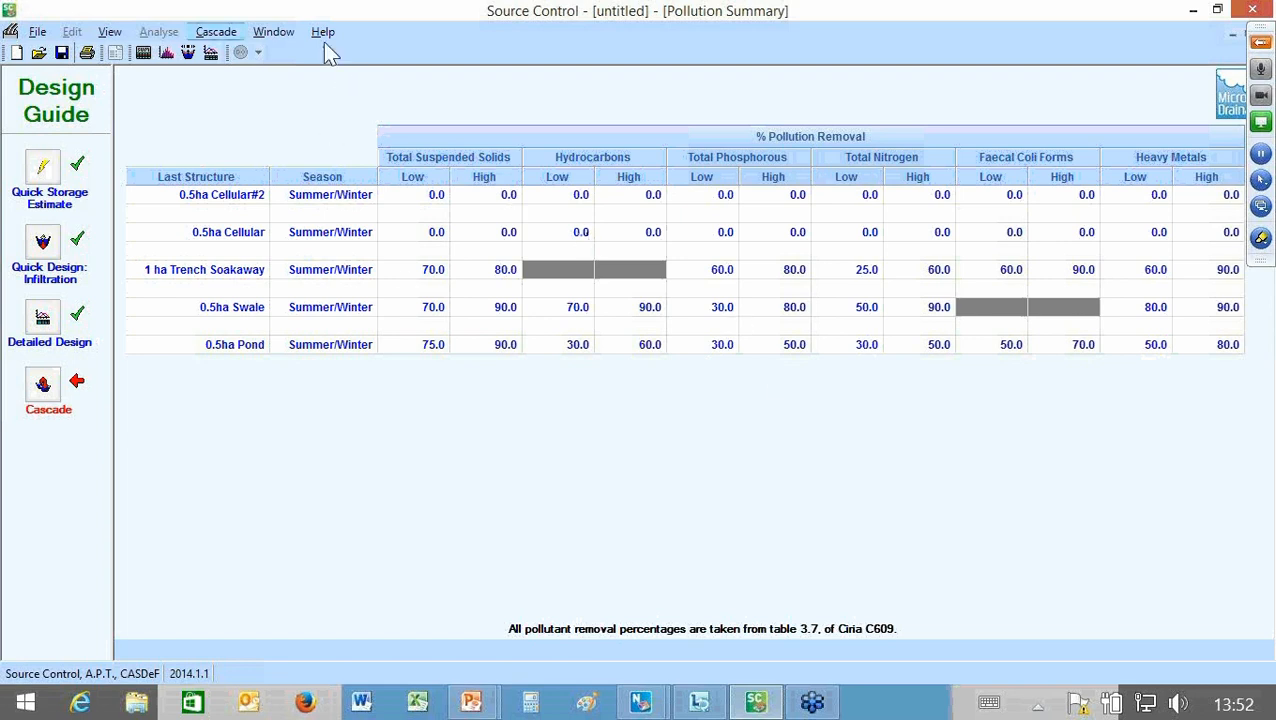
Step: Return to the cascade definition and link 0.5ha Swale through 0.5ha Cellular#2 to the trench soakaway, 0.5ha Cellular to the soakaway, and the soakaway to 0.5ha Pond
left_click(216, 32)
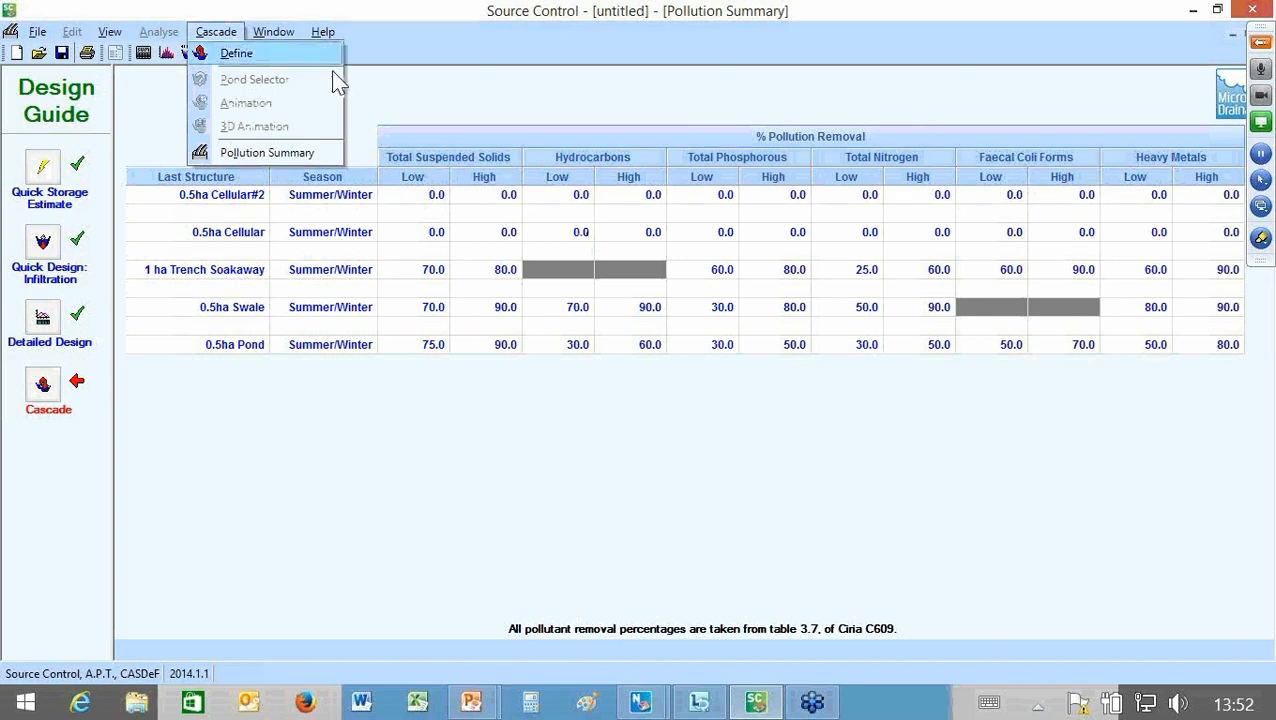
left_click(238, 53)
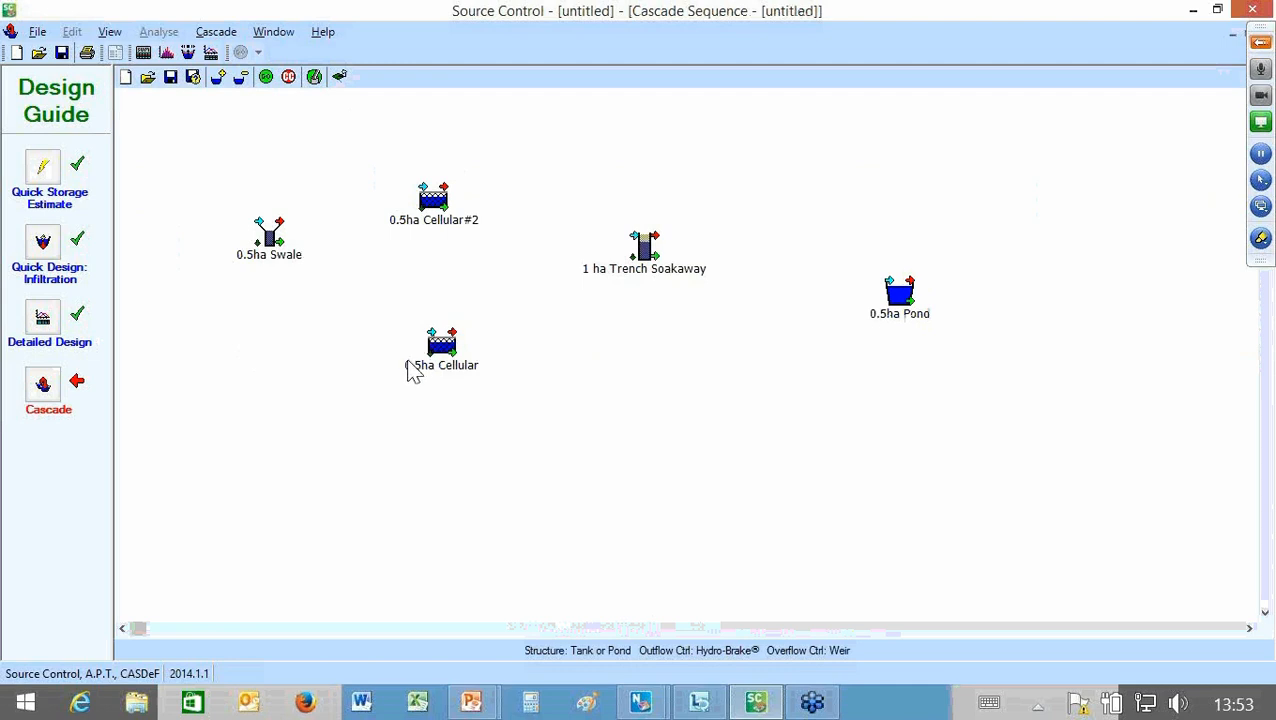
left_click_drag(269, 237, 424, 187)
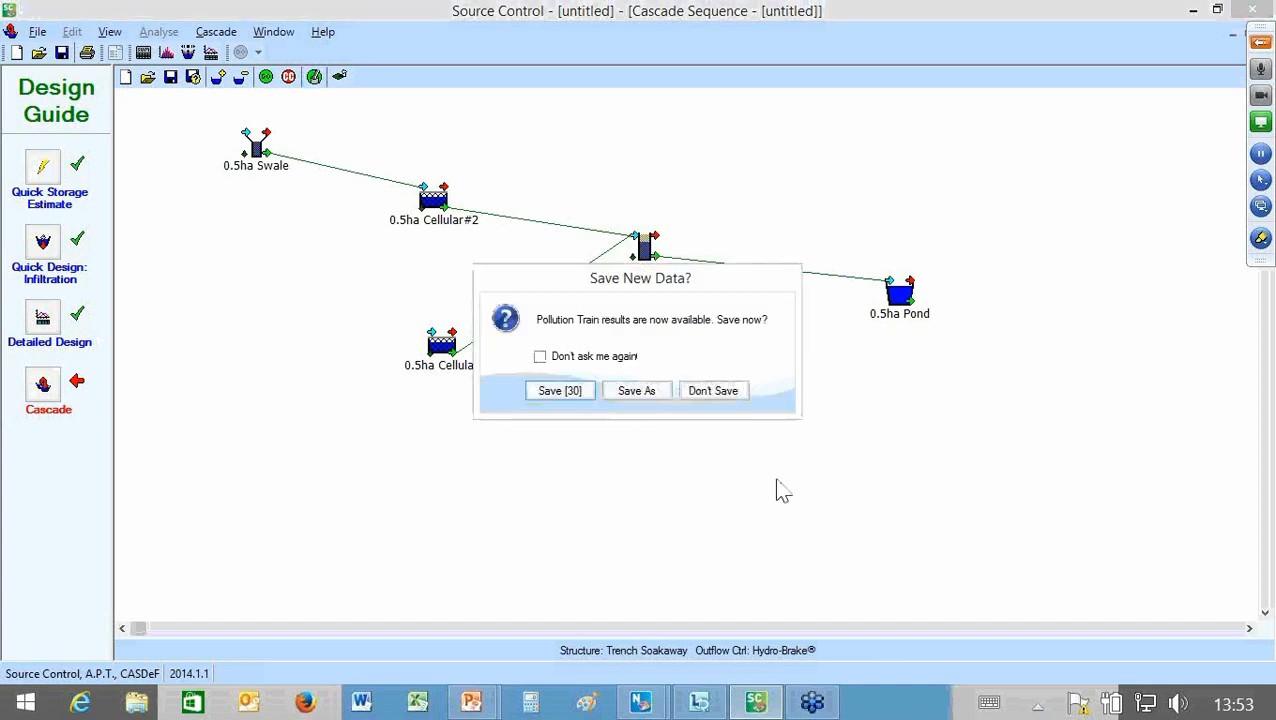
key("Escape")
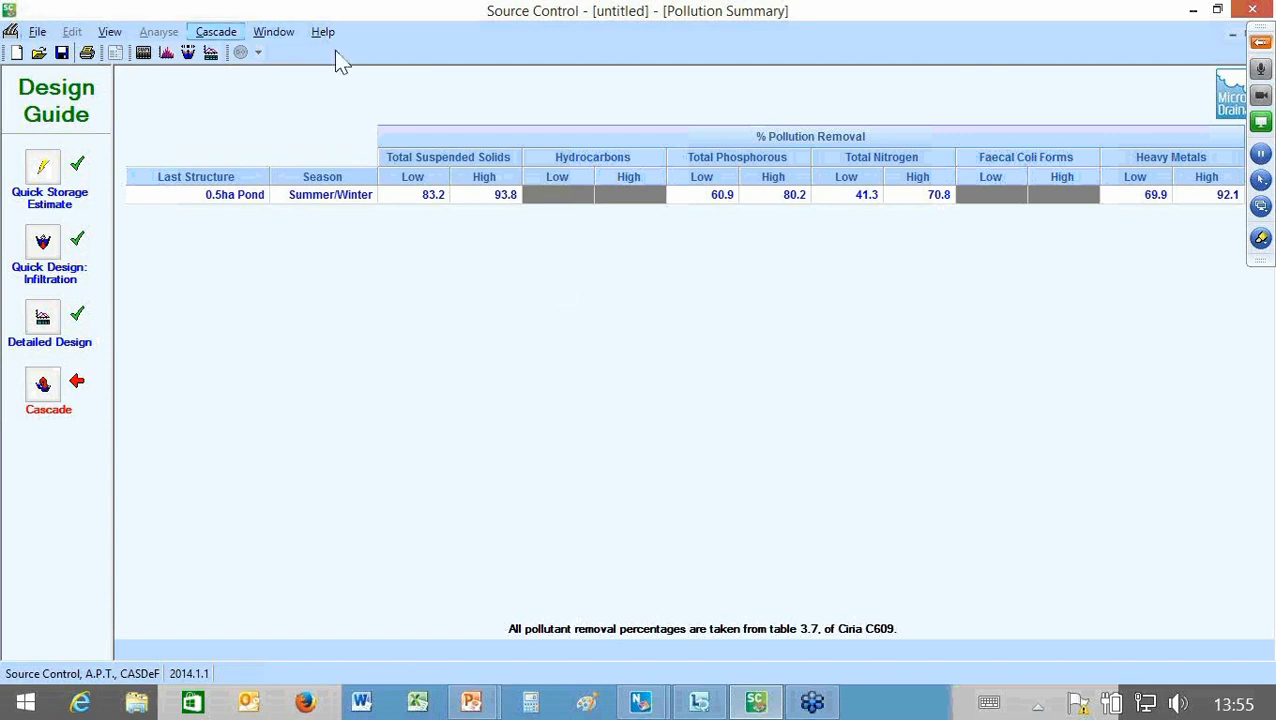
Step: Return to the cascade definition, analyse the linked cascade and save the full results
left_click(222, 33)
left_click(236, 53)
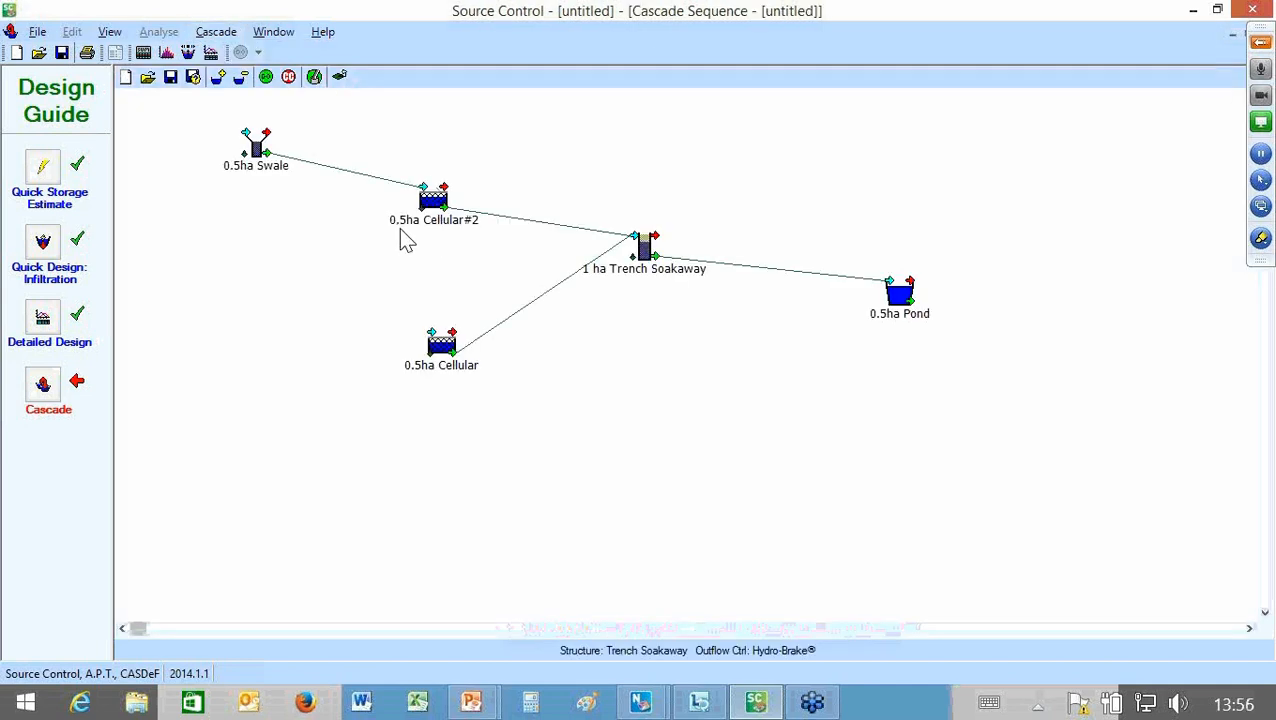
left_click_drag(424, 187, 412, 193)
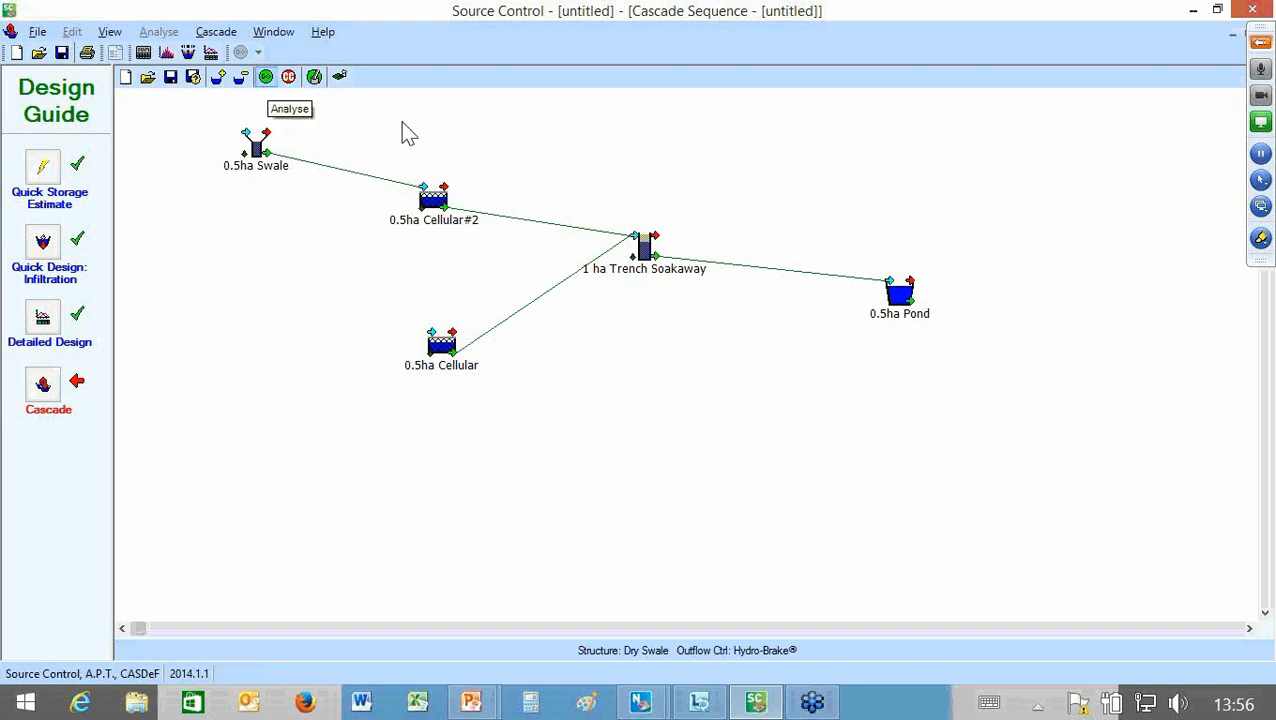
left_click(266, 77)
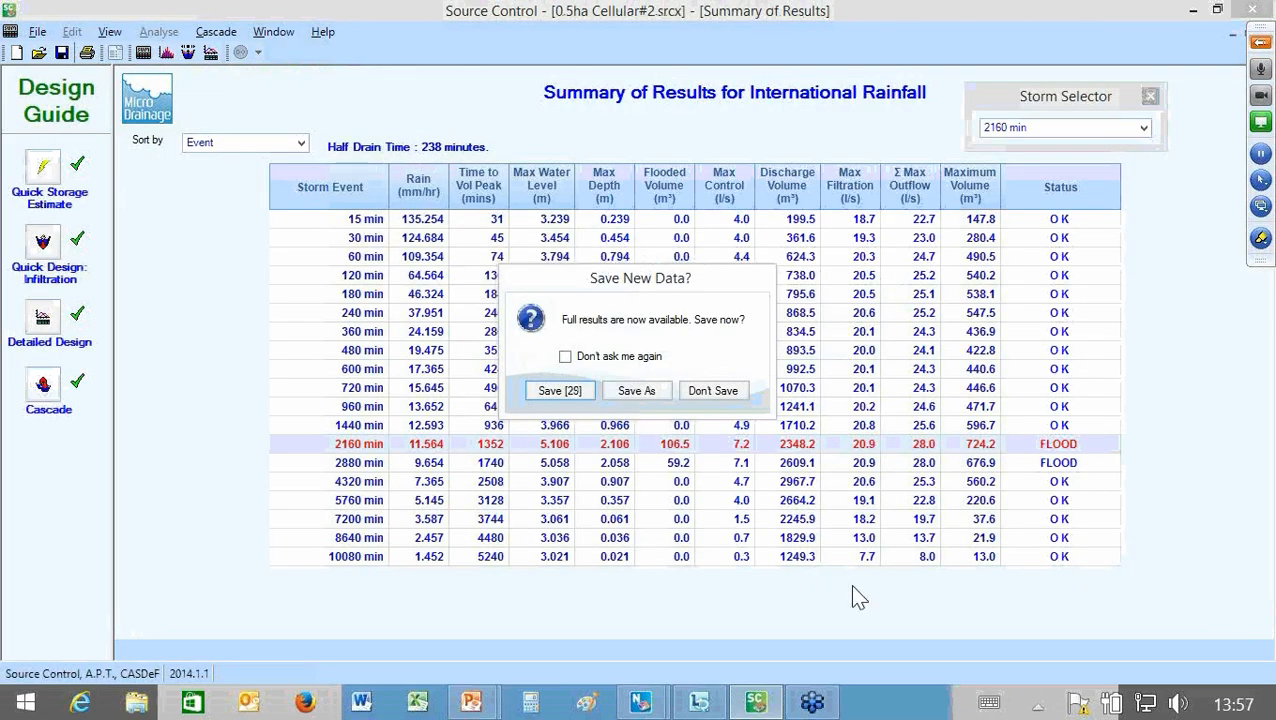
key("Return")
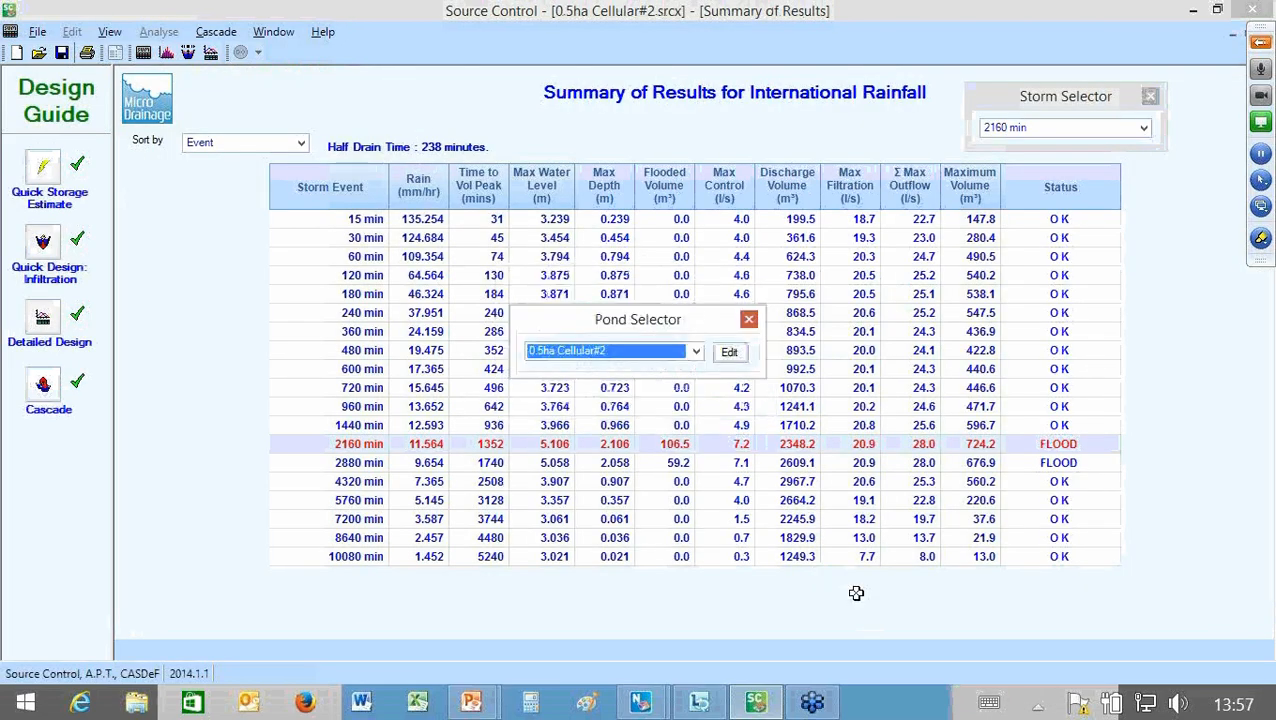
Step: Move the Pond Selector above the results table and show the summary of results for 0.5ha Pond
left_click_drag(660, 318, 828, 62)
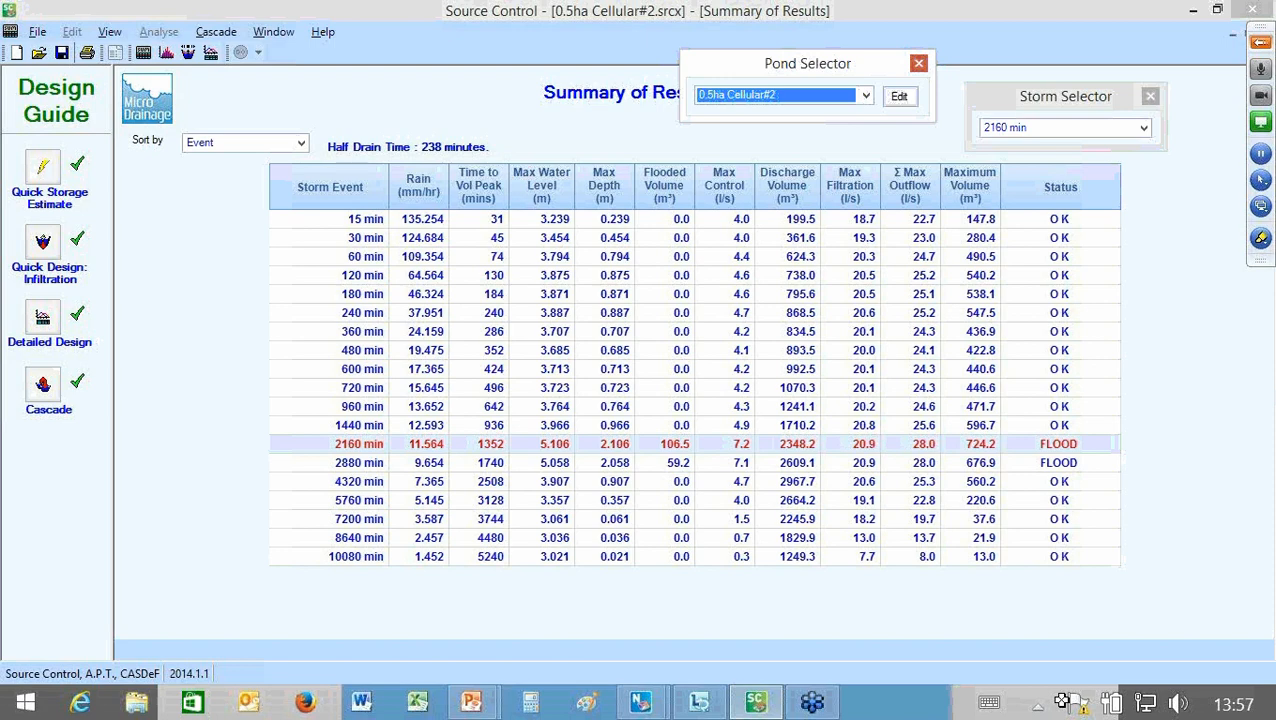
left_click(866, 96)
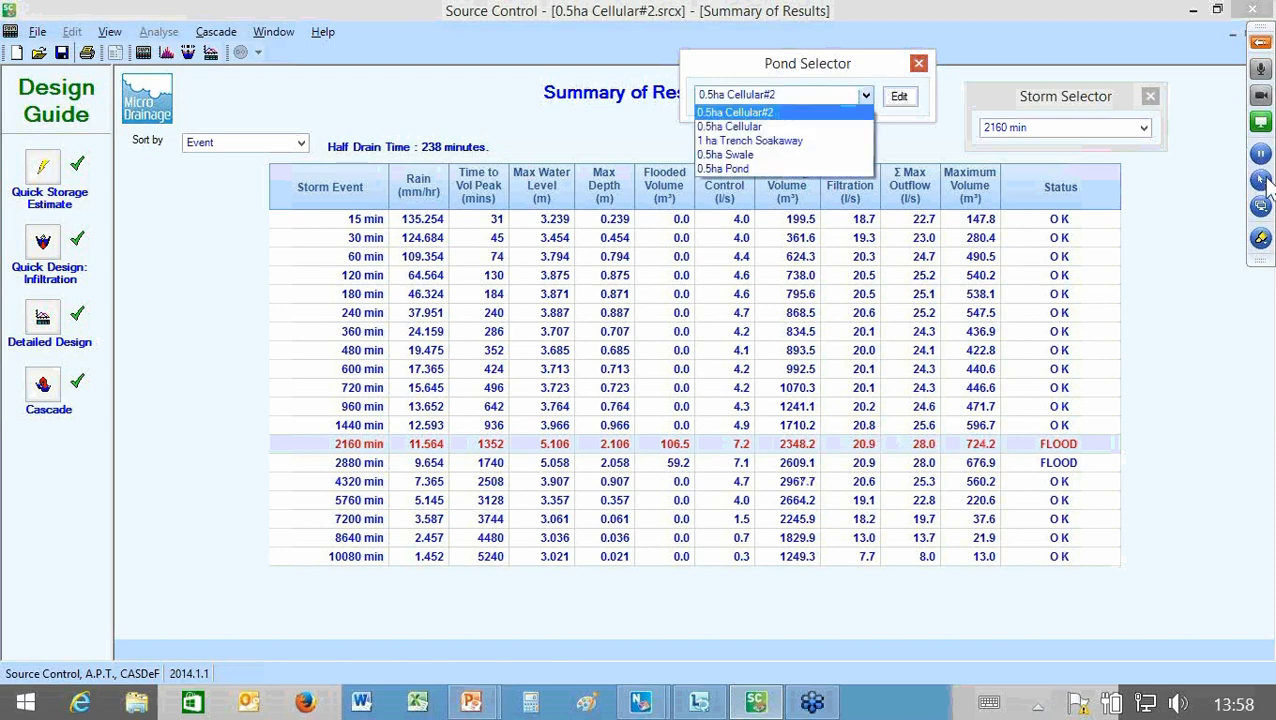
key("Down")
key("Down")
key("Down")
key("Down")
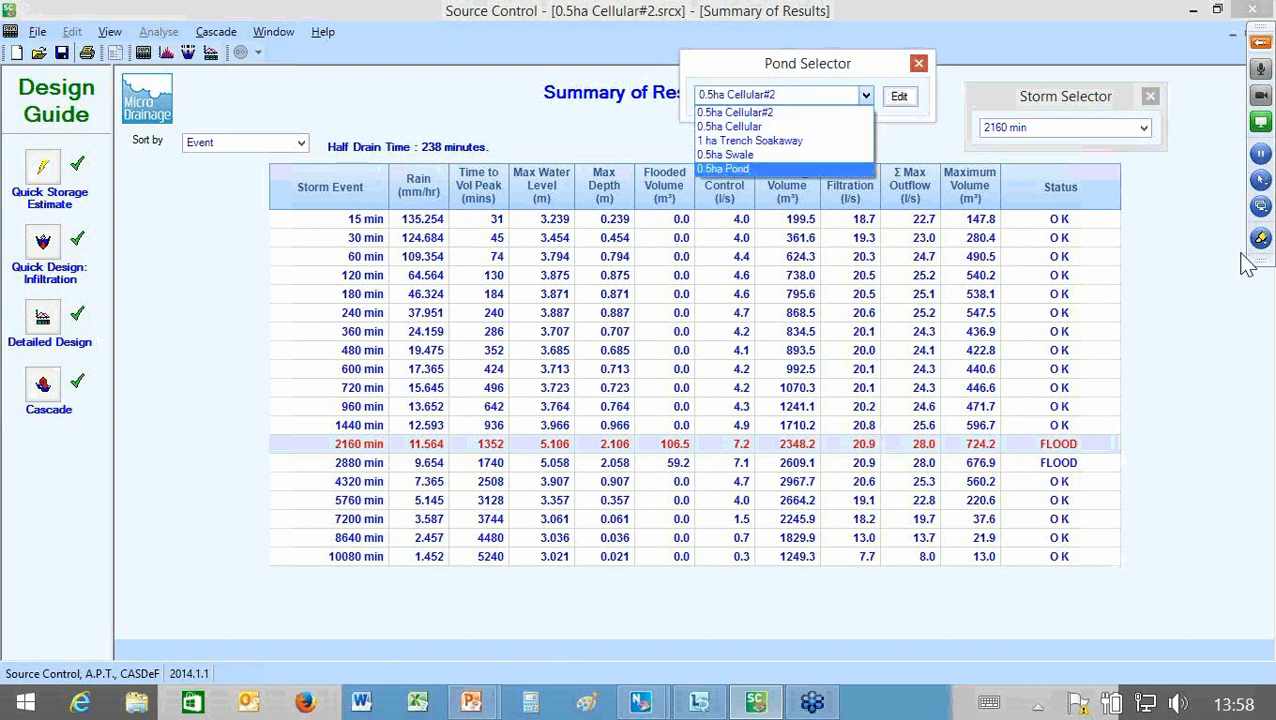
key("Return")
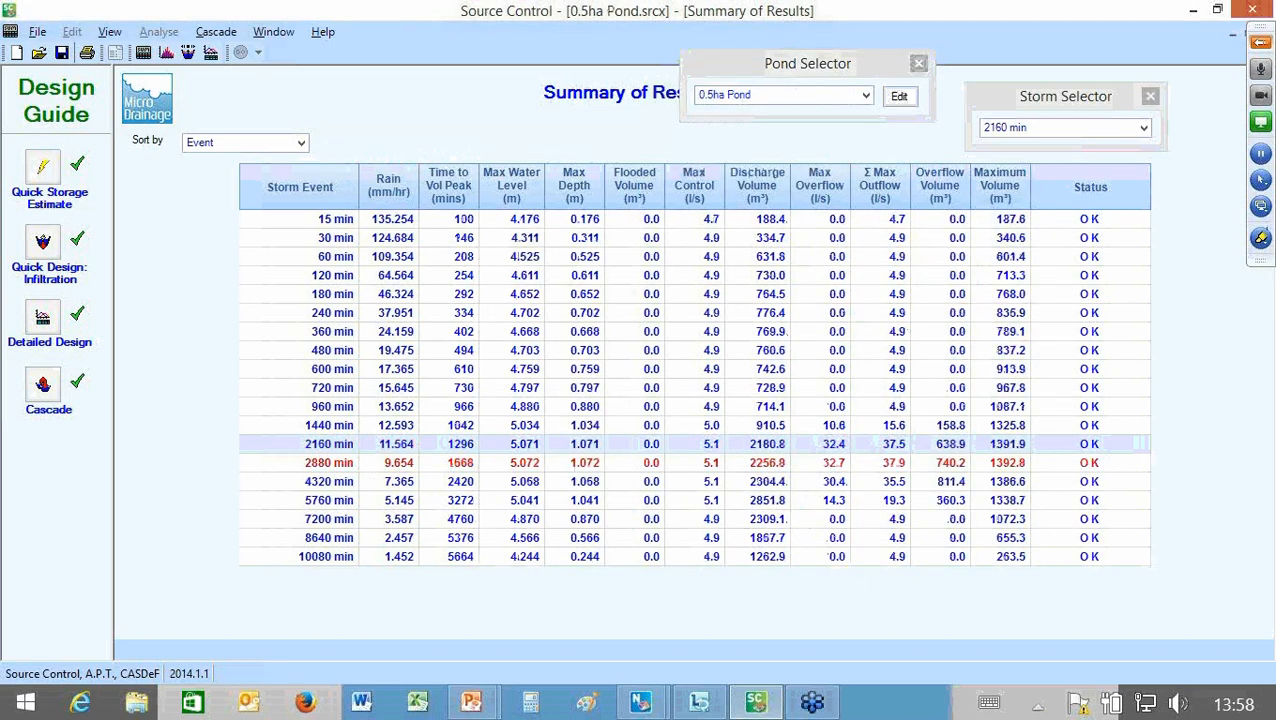
Step: Review the storm results for 0.5ha Cellular#2 and 0.5ha Cellular in turn
key("alt+Down")
key("Up")
key("Up")
key("Up")
key("Up")
key("Return")
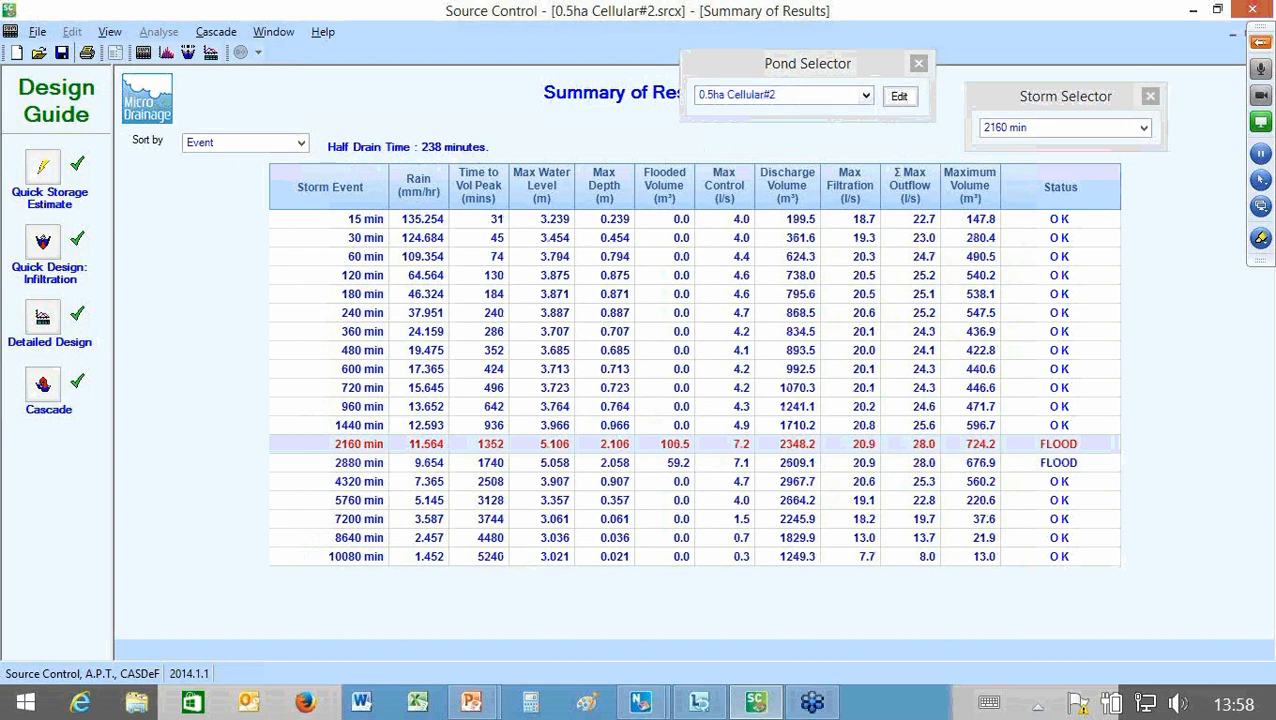
key("alt+Down")
key("Down")
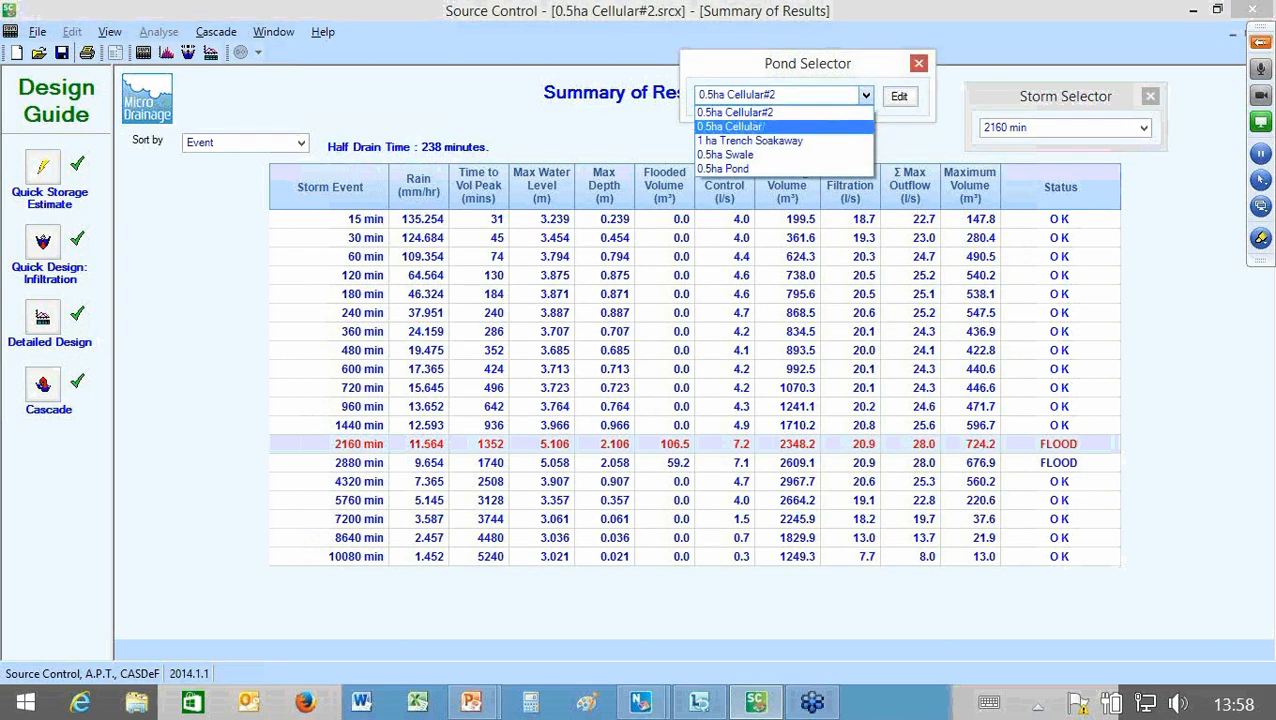
key("Return")
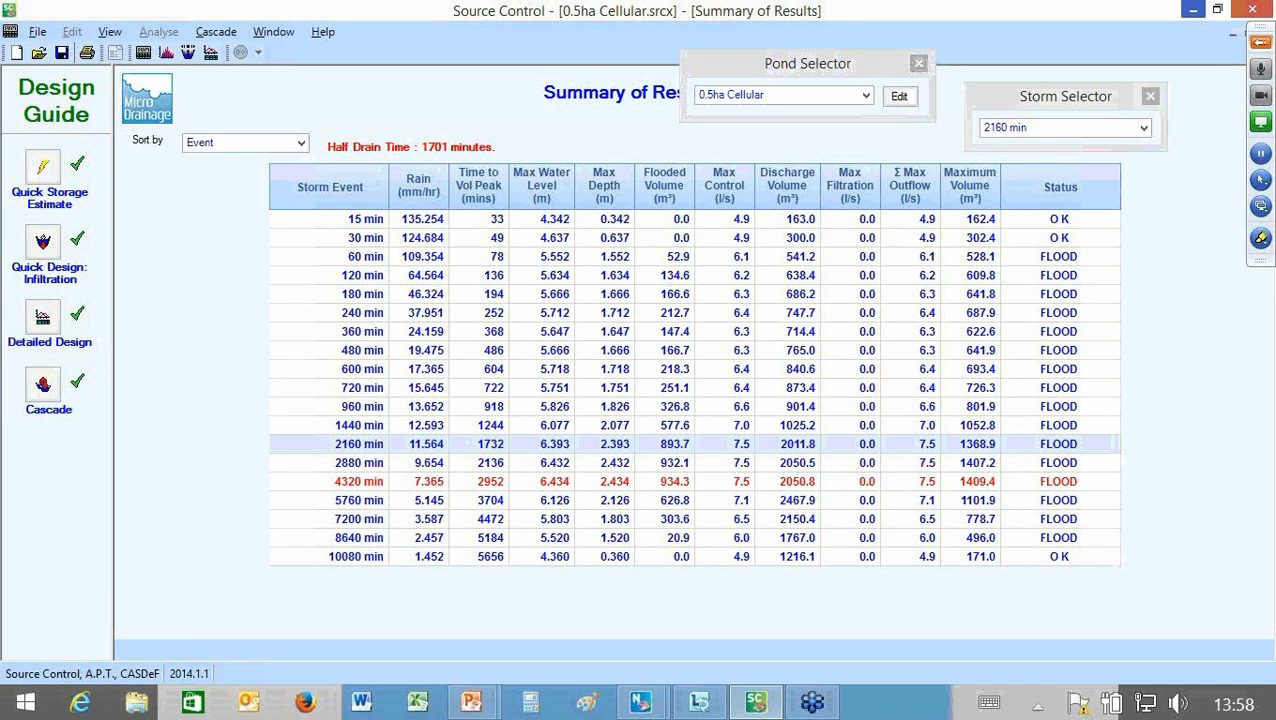
Step: Minimise the cascade results and switch to the Network window containing Incomplete SuDS Model.mdx
left_click(1193, 10)
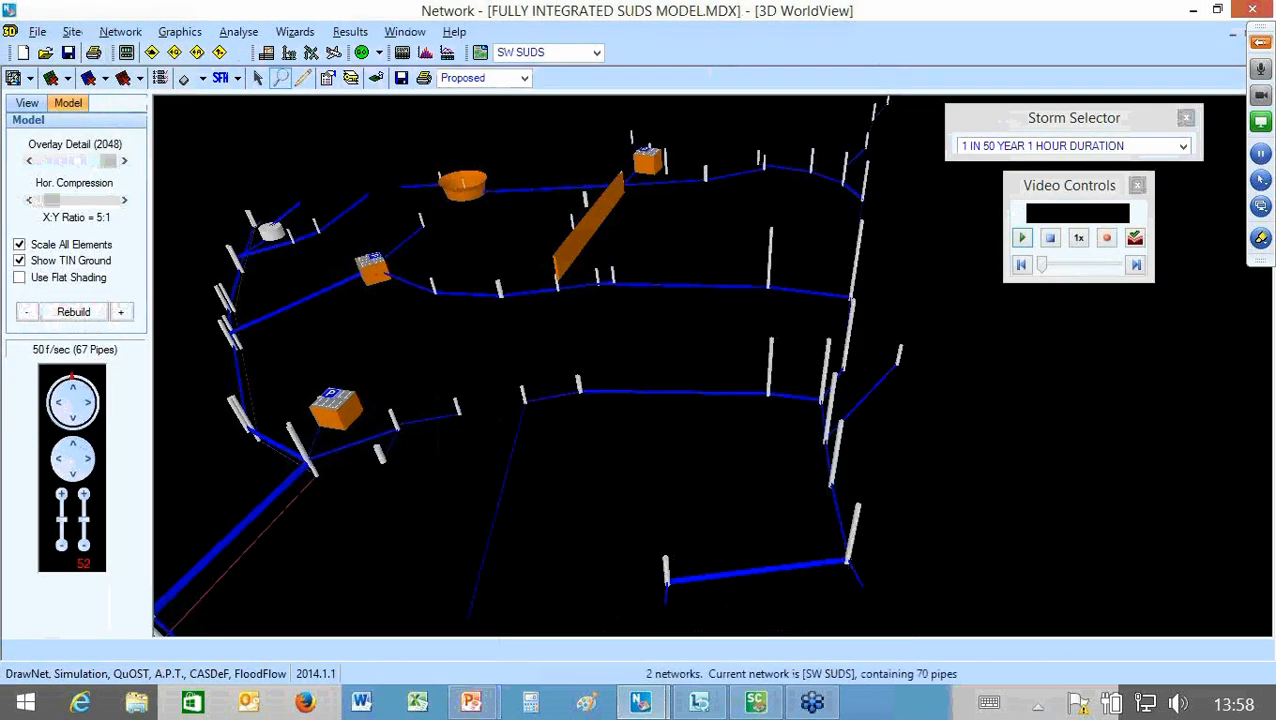
left_click(640, 703)
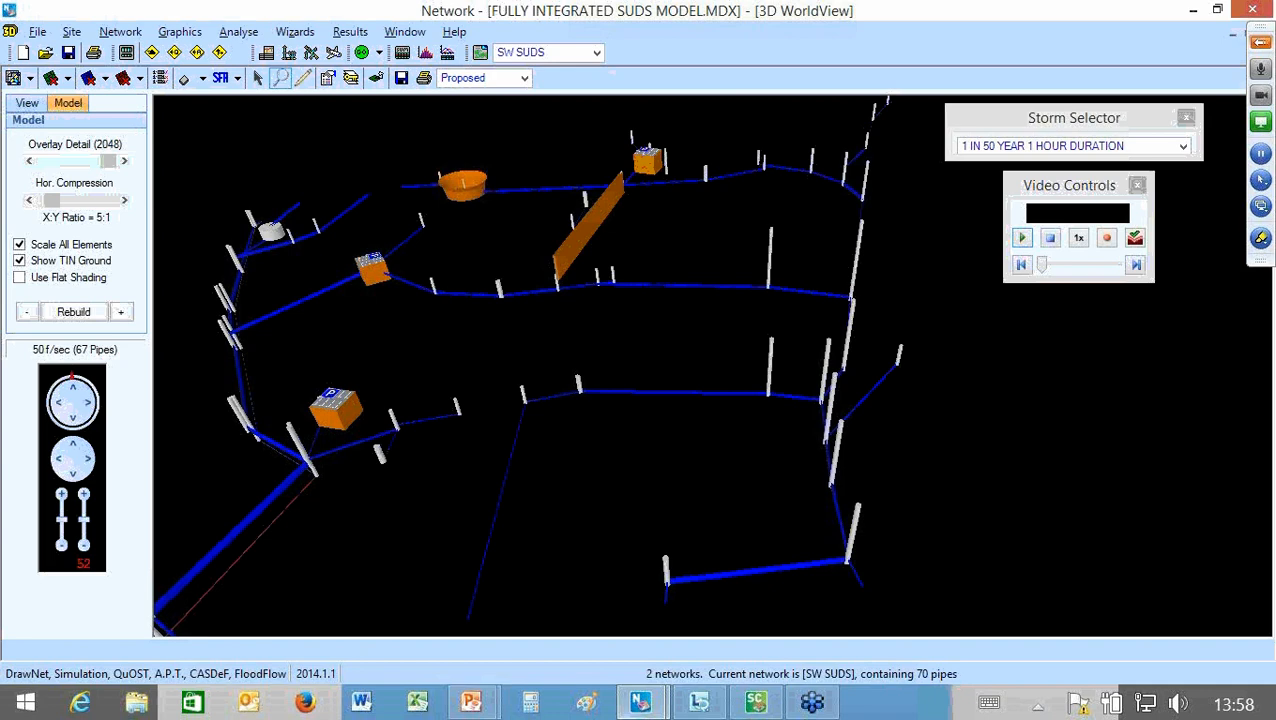
mouse_move(640, 703)
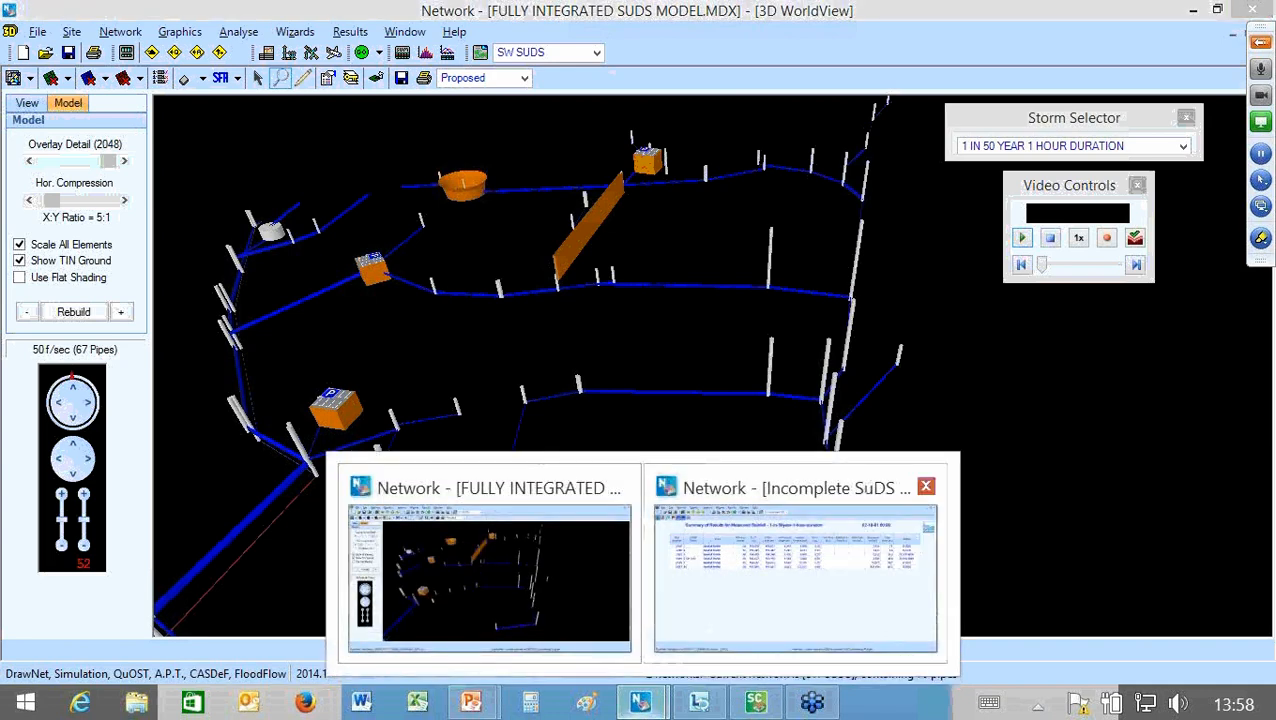
left_click(795, 578)
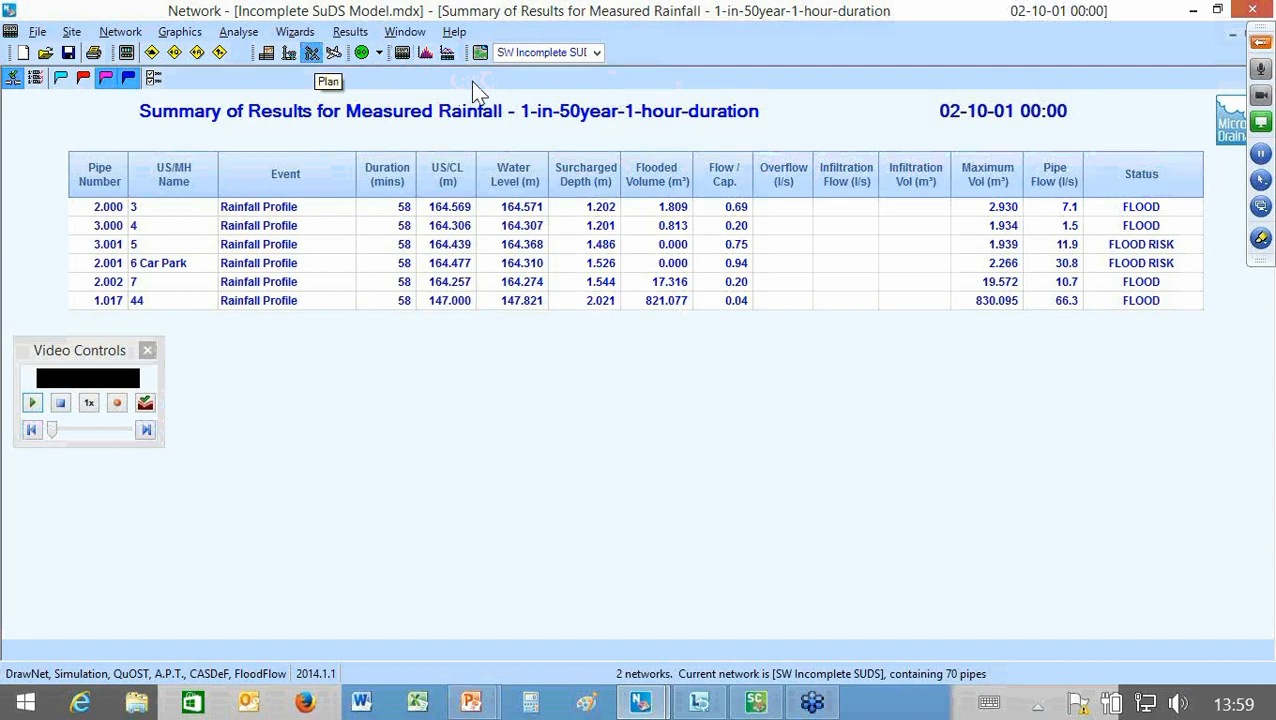
Step: Show the plan of the incomplete SuDS model and band zoom to the pond area around manhole S44
left_click(312, 53)
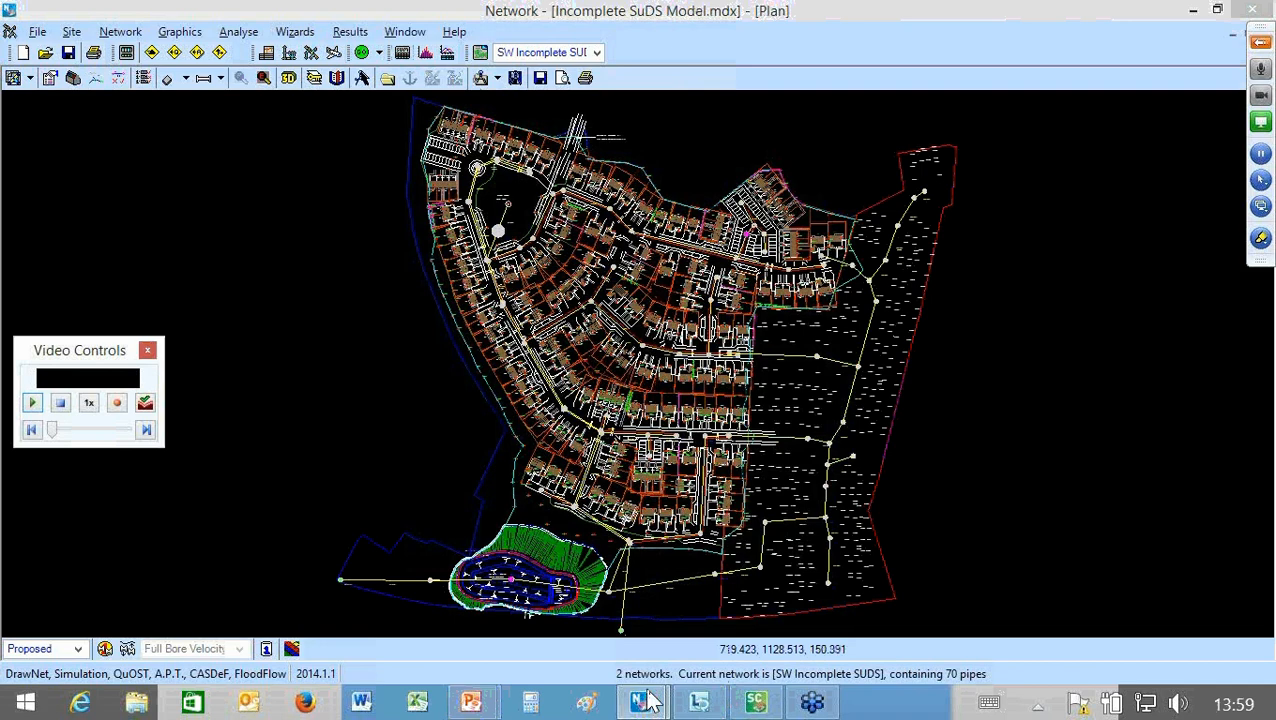
right_click(437, 468)
left_click(490, 377)
left_click_drag(444, 416, 677, 609)
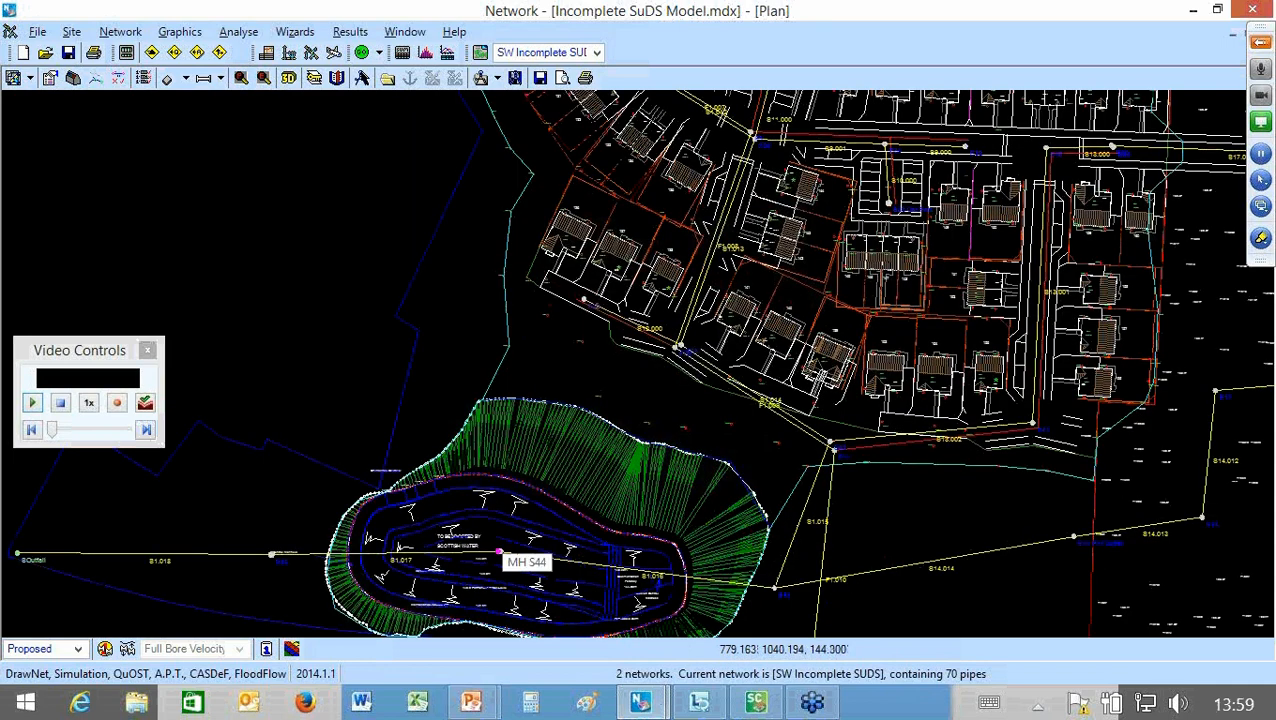
right_click(509, 556)
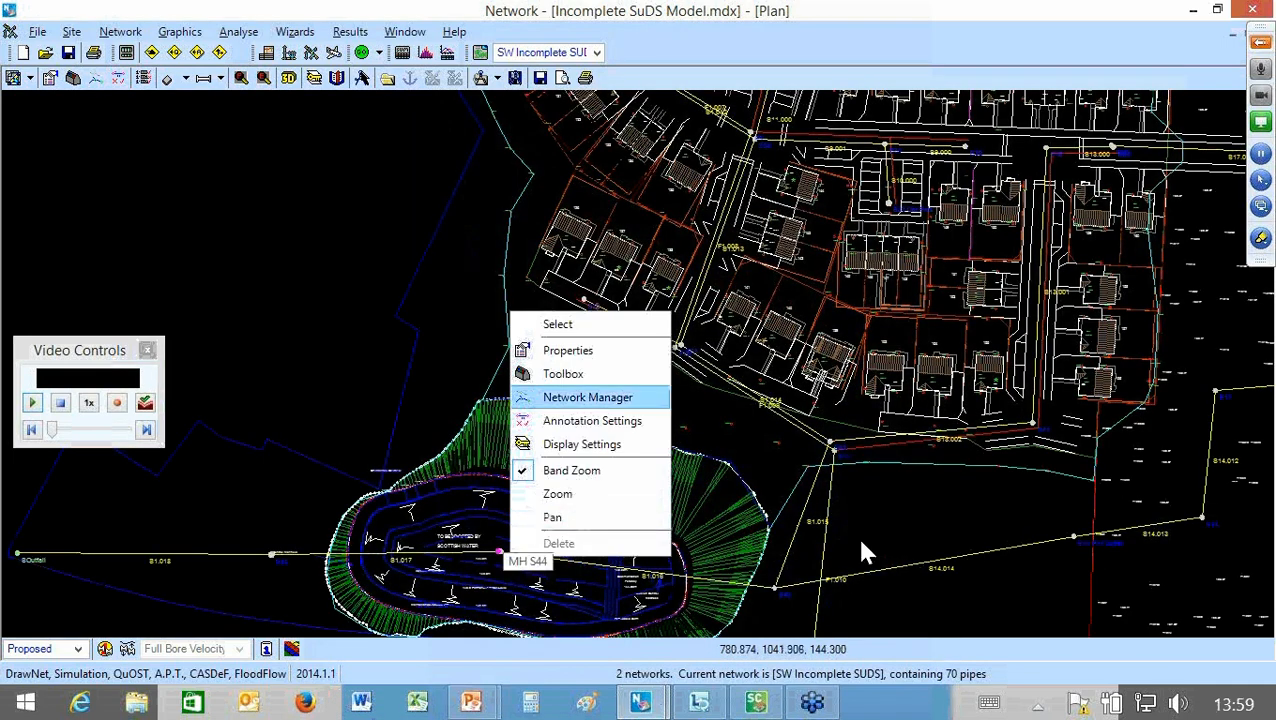
key("Up")
key("Up")
key("Return")
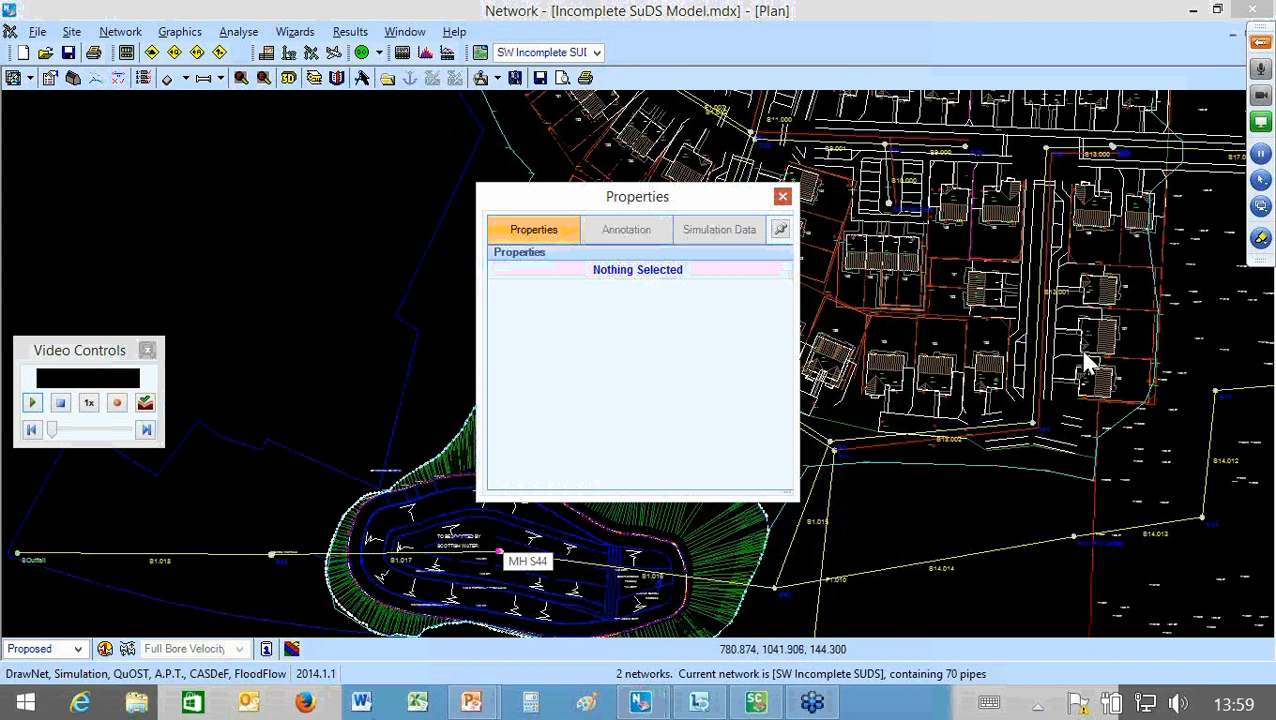
left_click(783, 196)
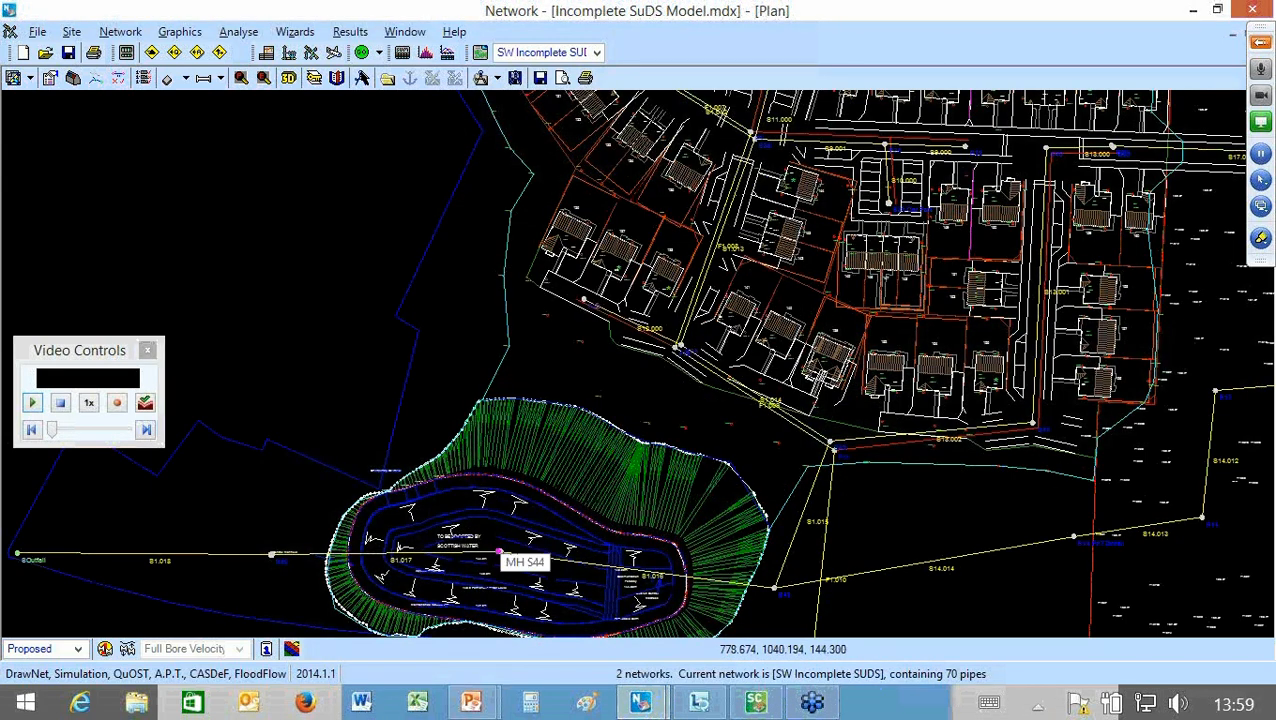
right_click(506, 555)
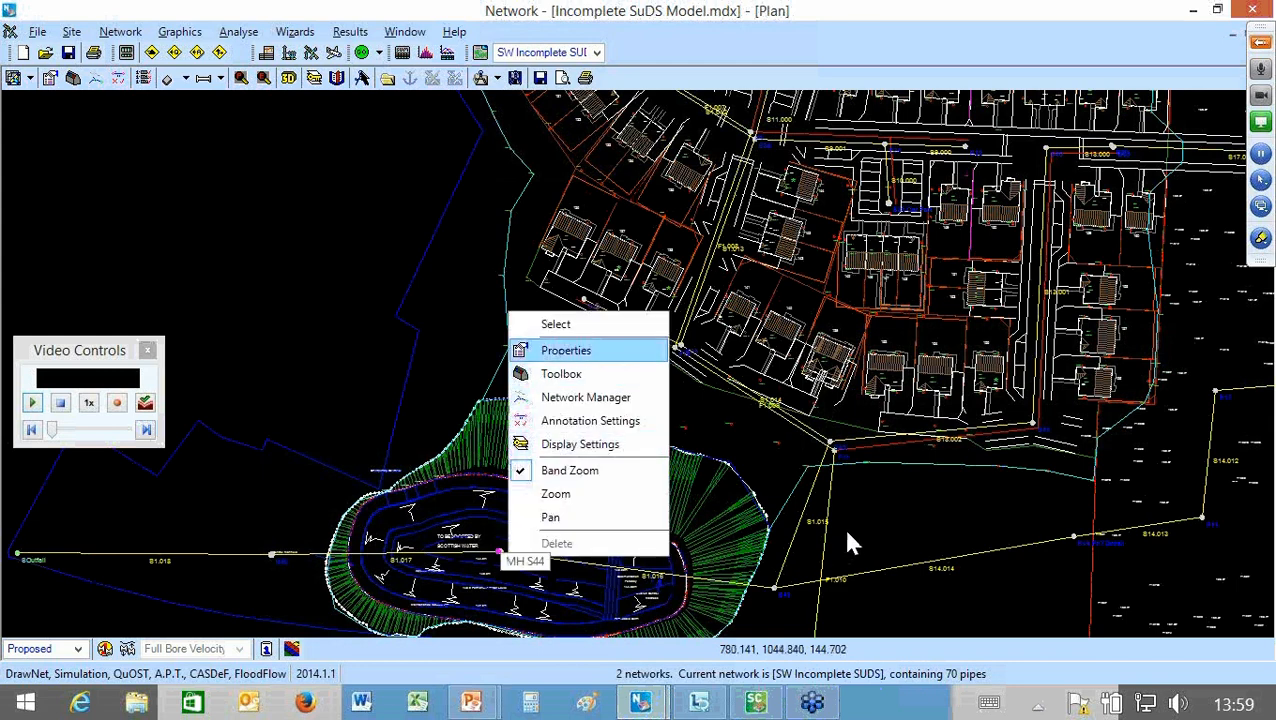
left_click(566, 350)
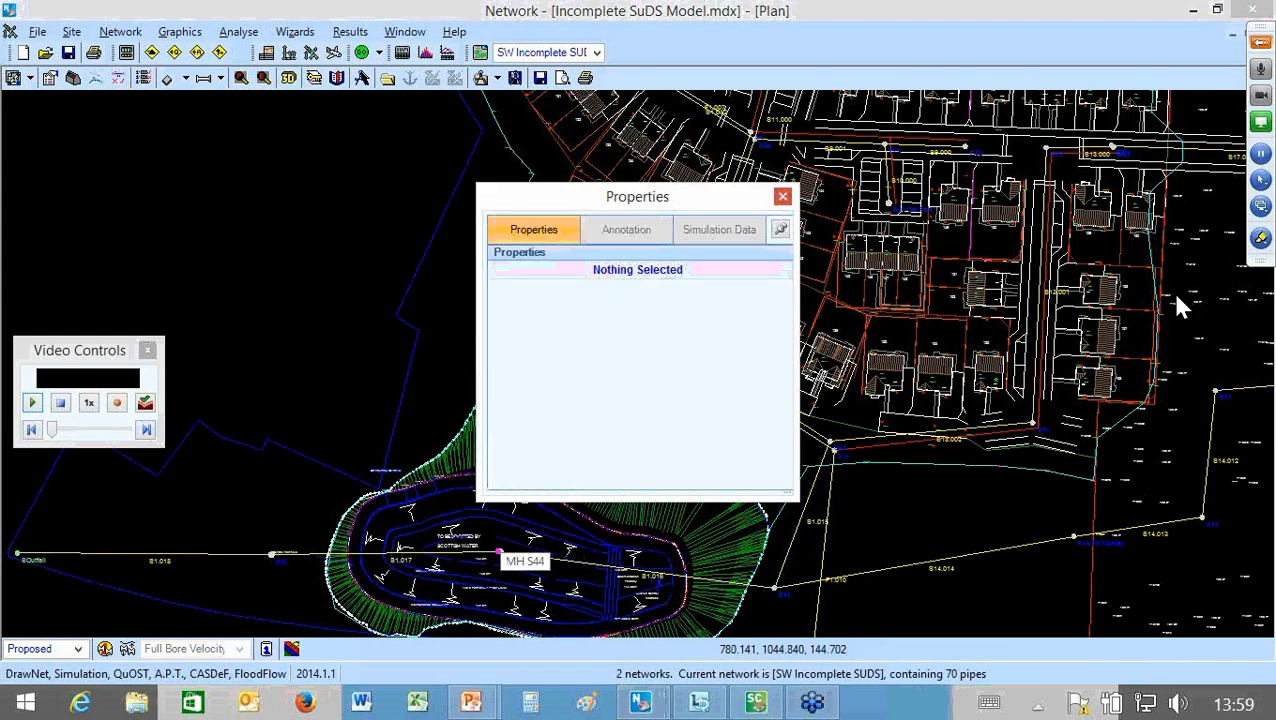
left_click(782, 196)
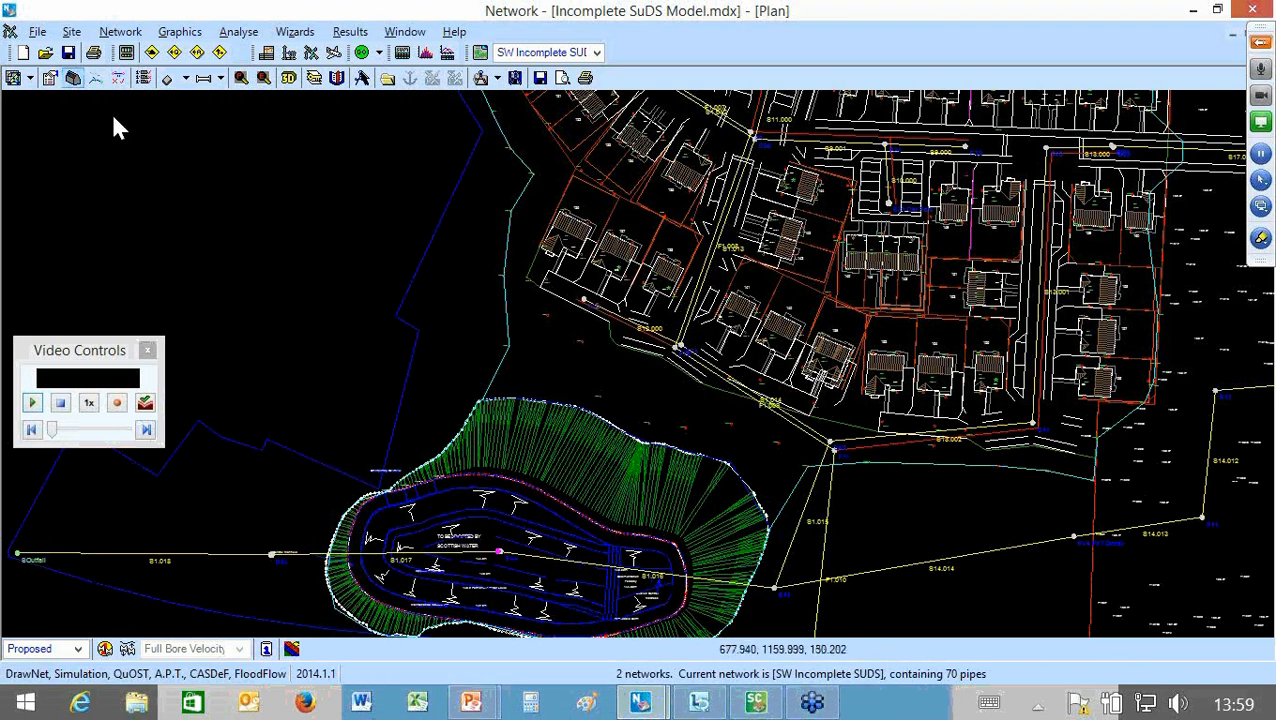
Step: Place a Tank or Pond structure at manhole S44 using the Toolbox, import 0.5ha Pond into it and accept the details
left_click(73, 78)
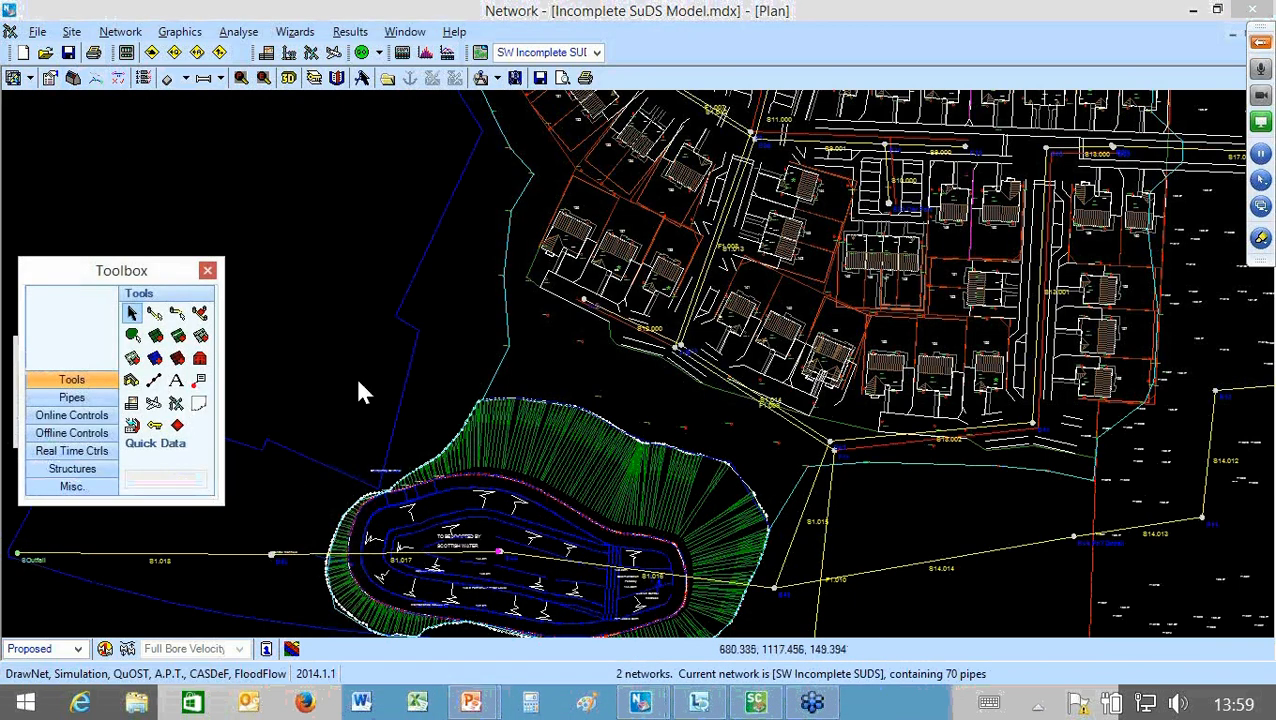
left_click_drag(118, 268, 337, 160)
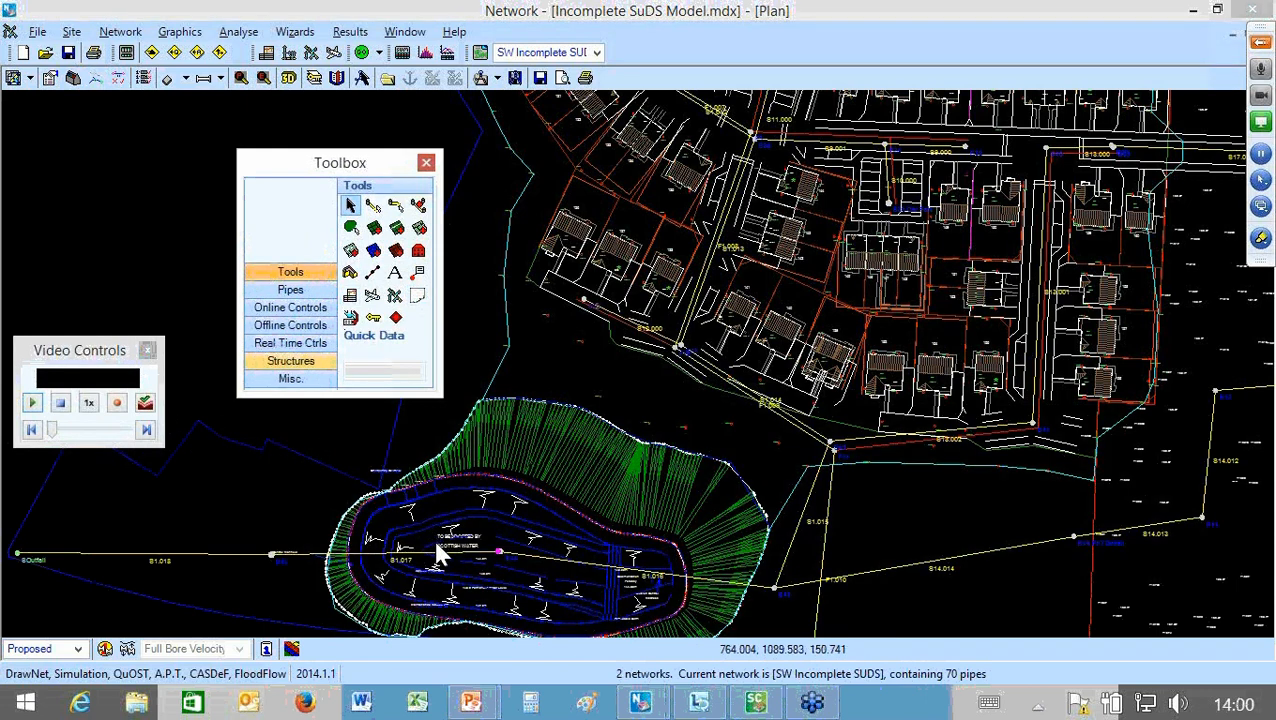
left_click(290, 360)
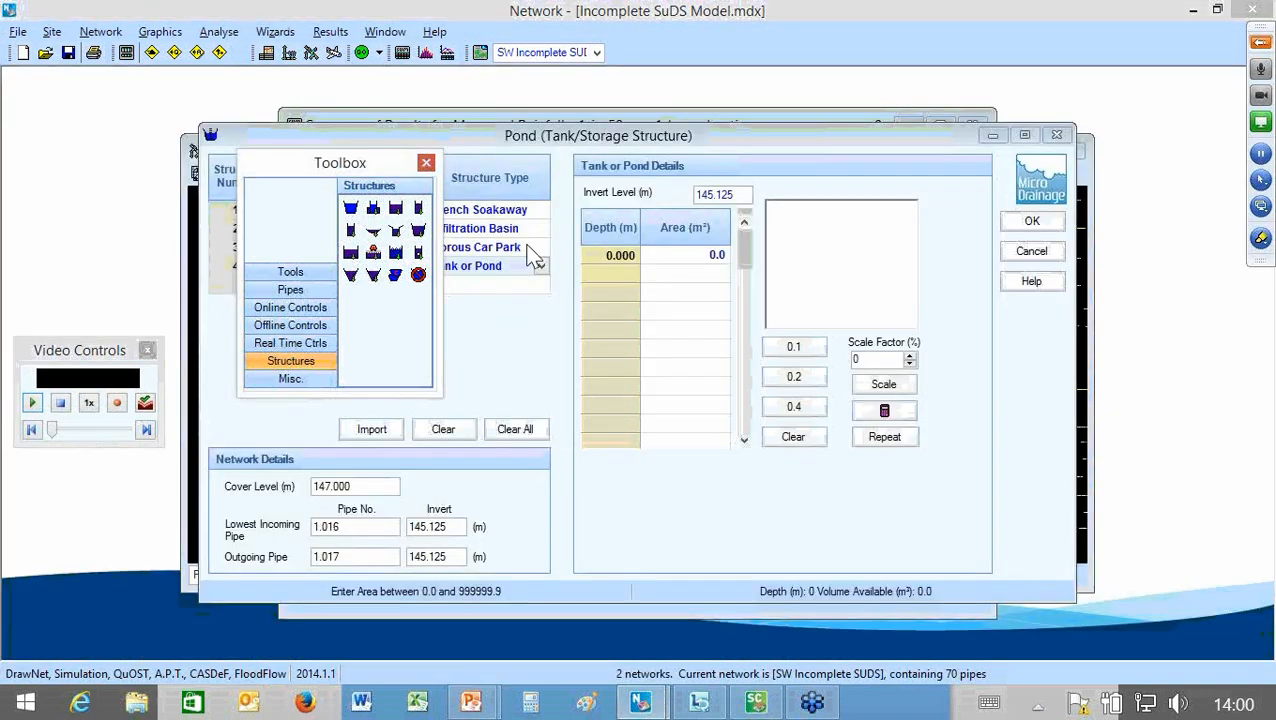
left_click_drag(340, 162, 1159, 69)
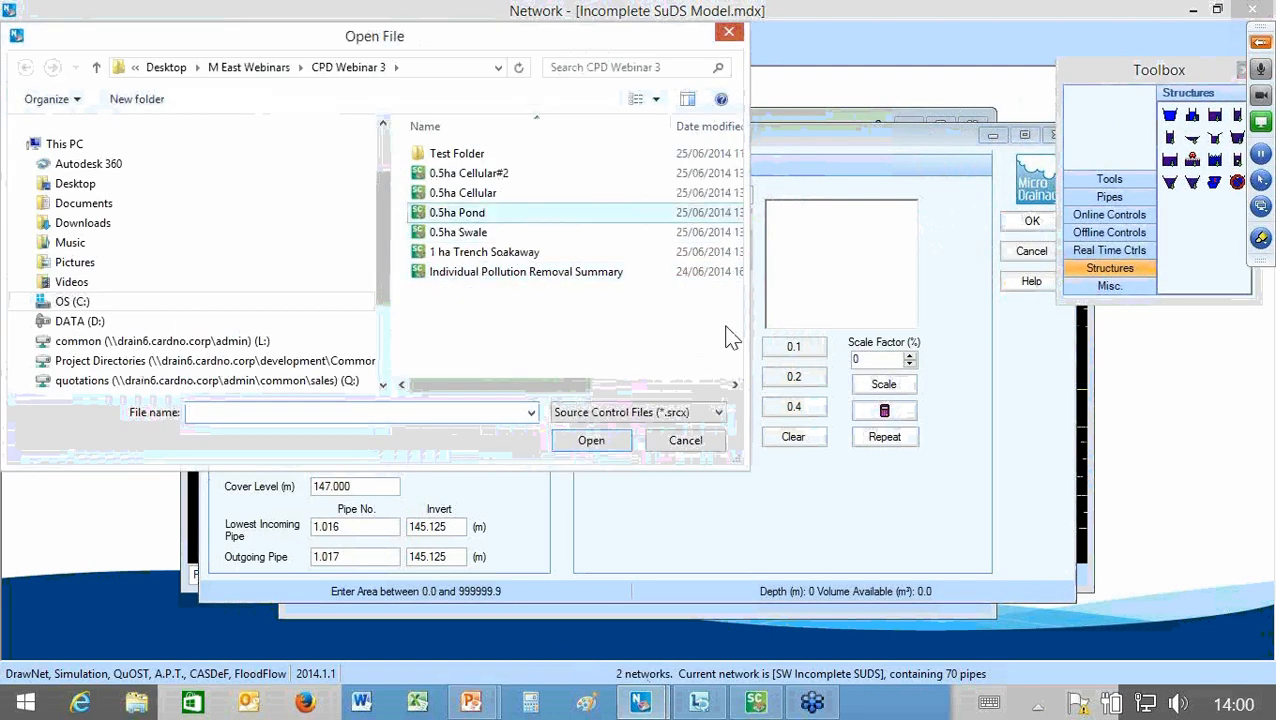
left_click(480, 212)
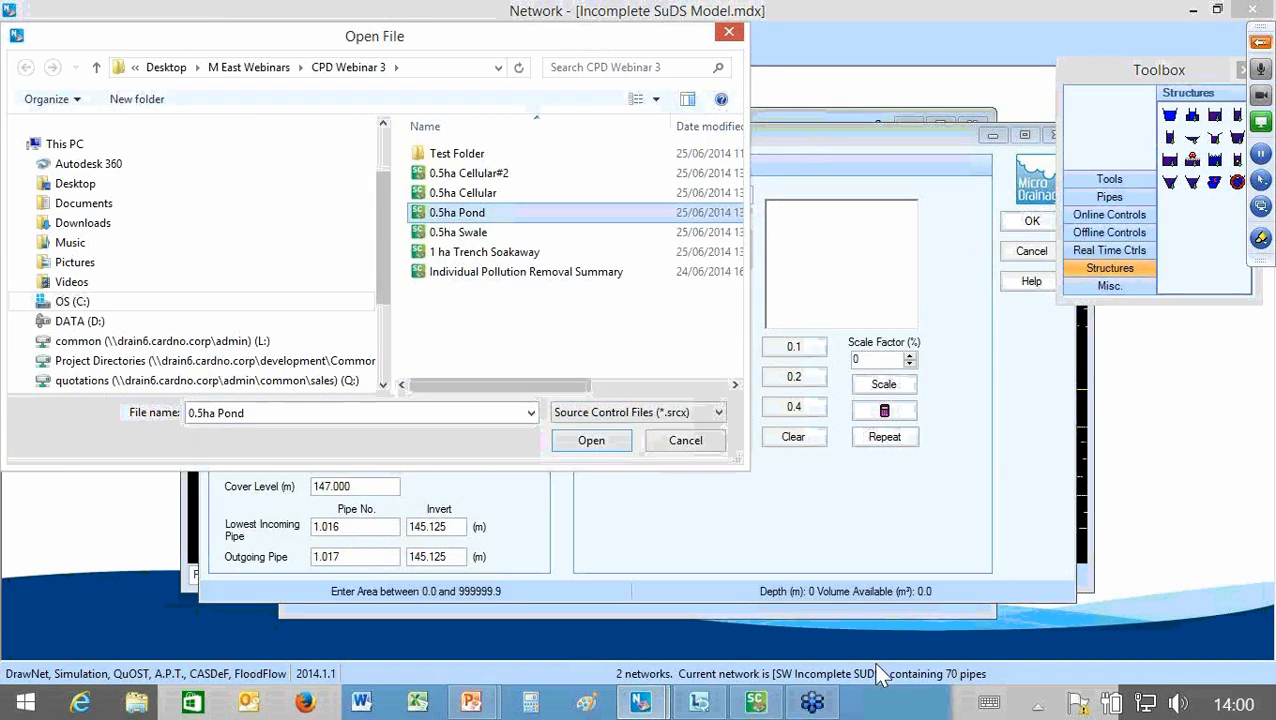
left_click(591, 440)
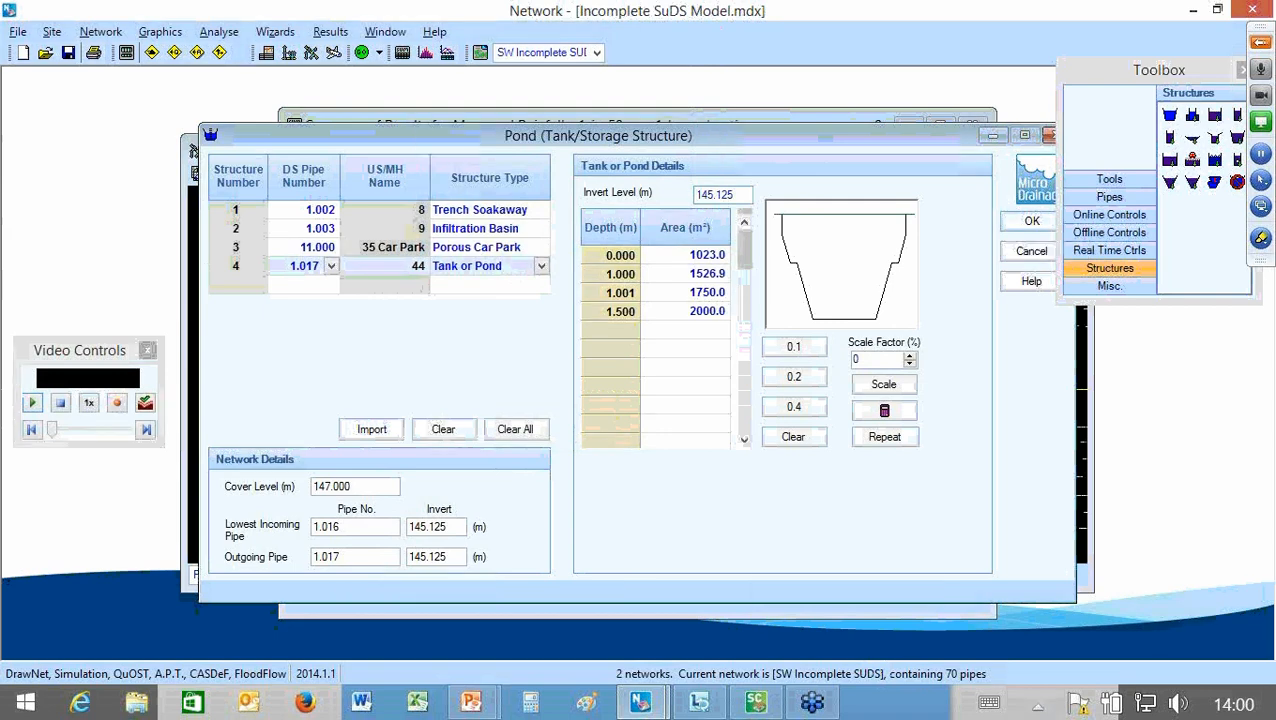
left_click(1031, 221)
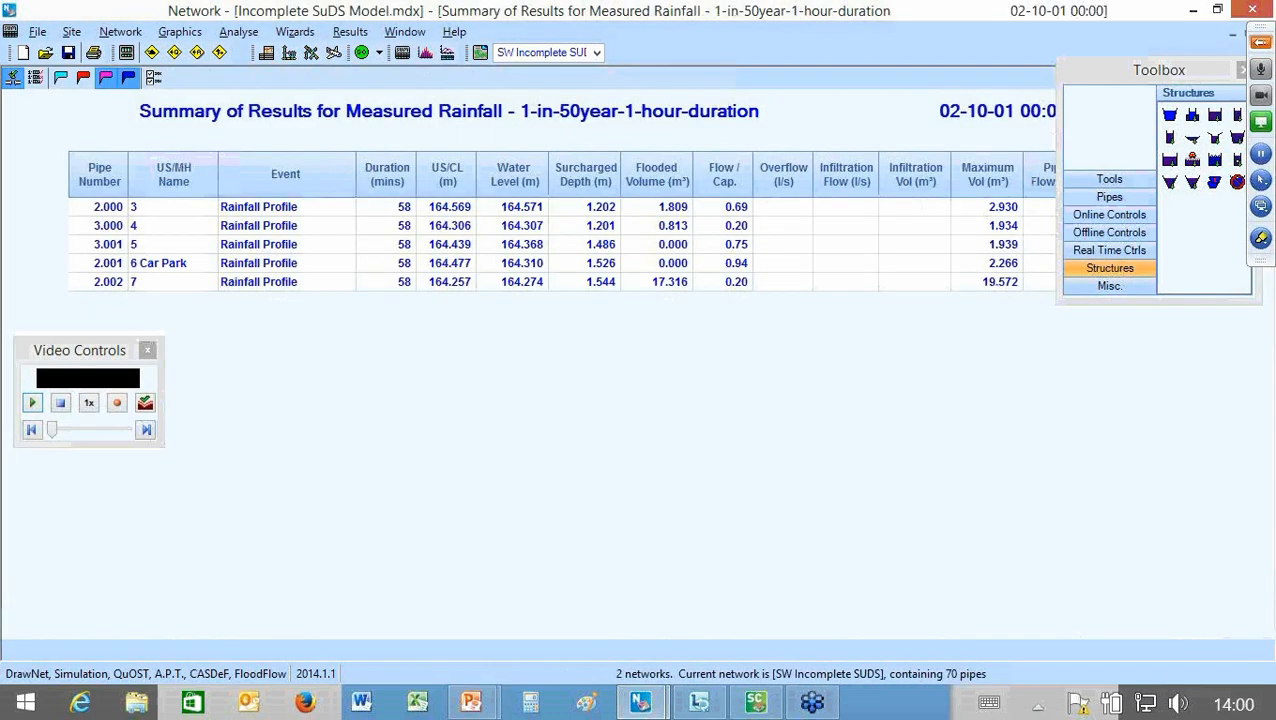
Step: Move the Toolbox clear of the results summary and review all pipes, ending with only the flood risk and flooded pipes displayed
left_click_drag(1159, 70, 460, 425)
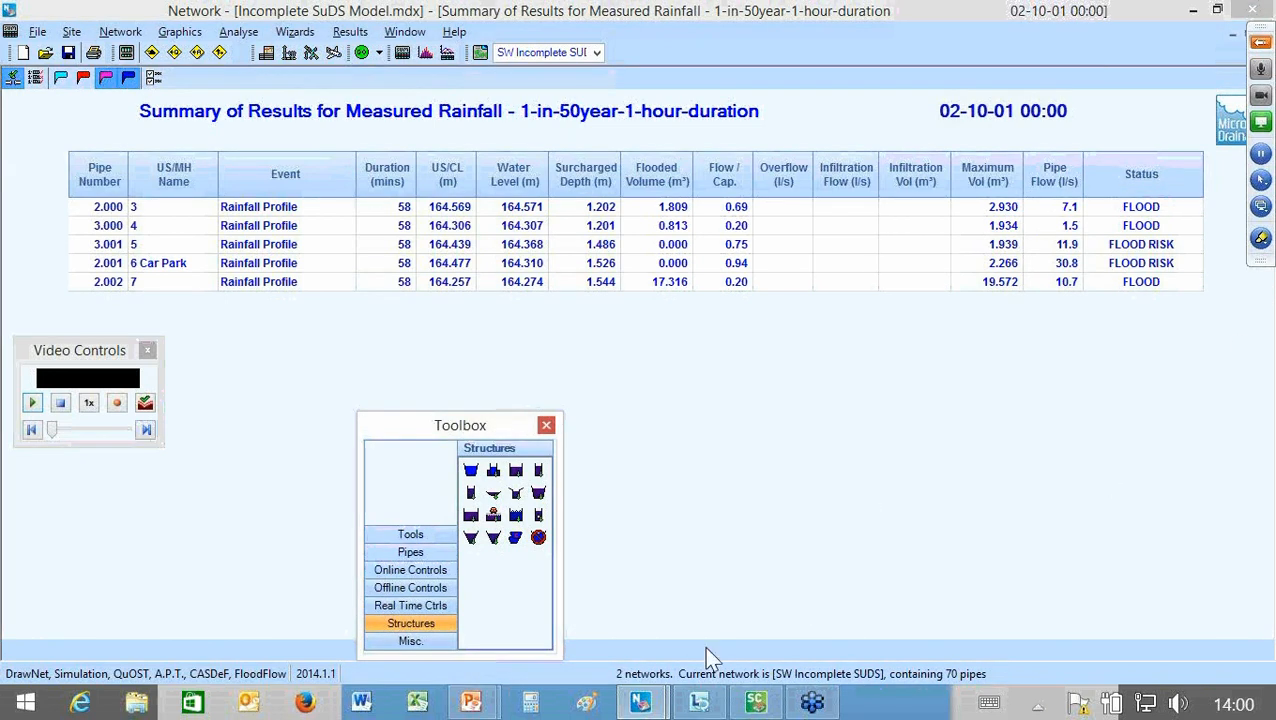
left_click_drag(462, 425, 489, 330)
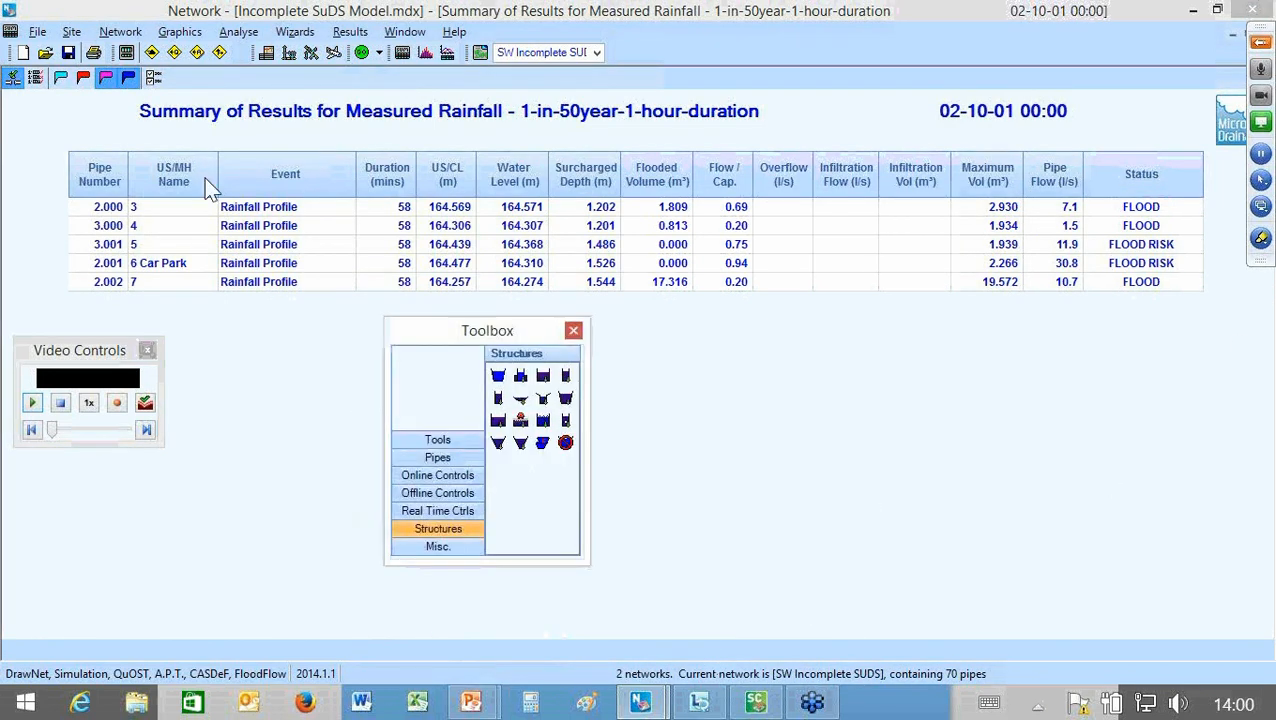
left_click(127, 115)
left_click(61, 78)
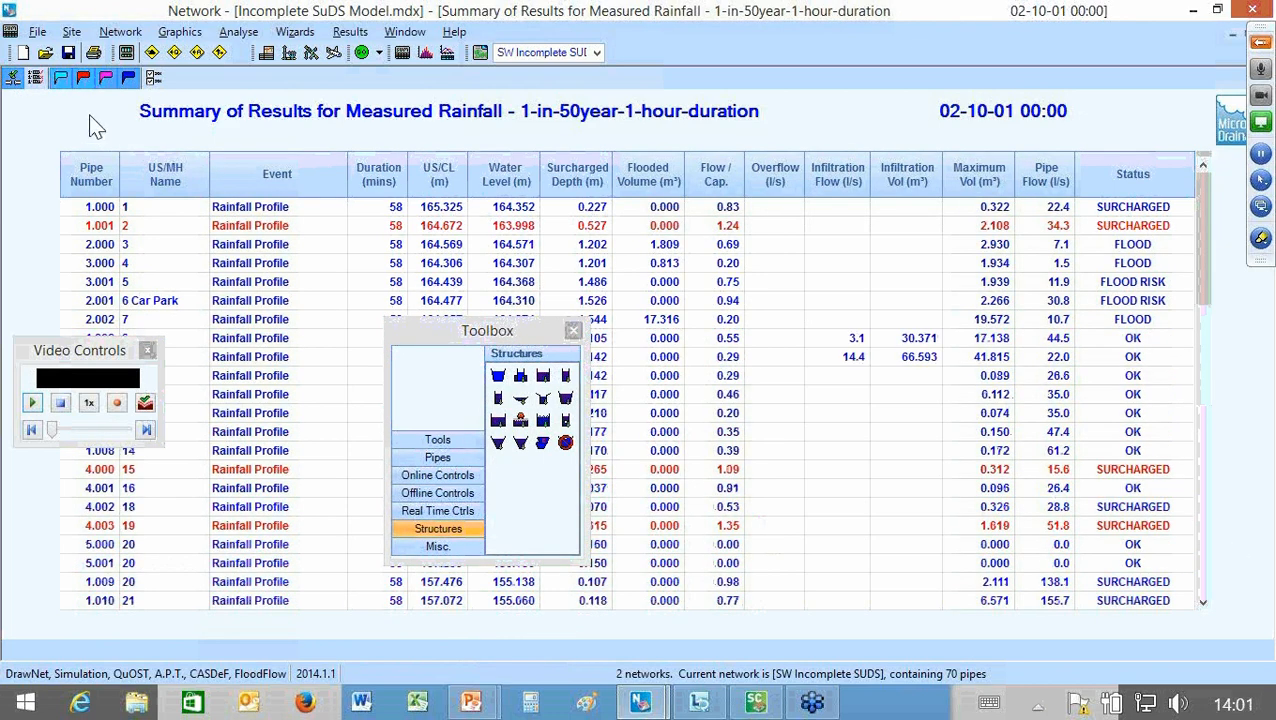
left_click(61, 78)
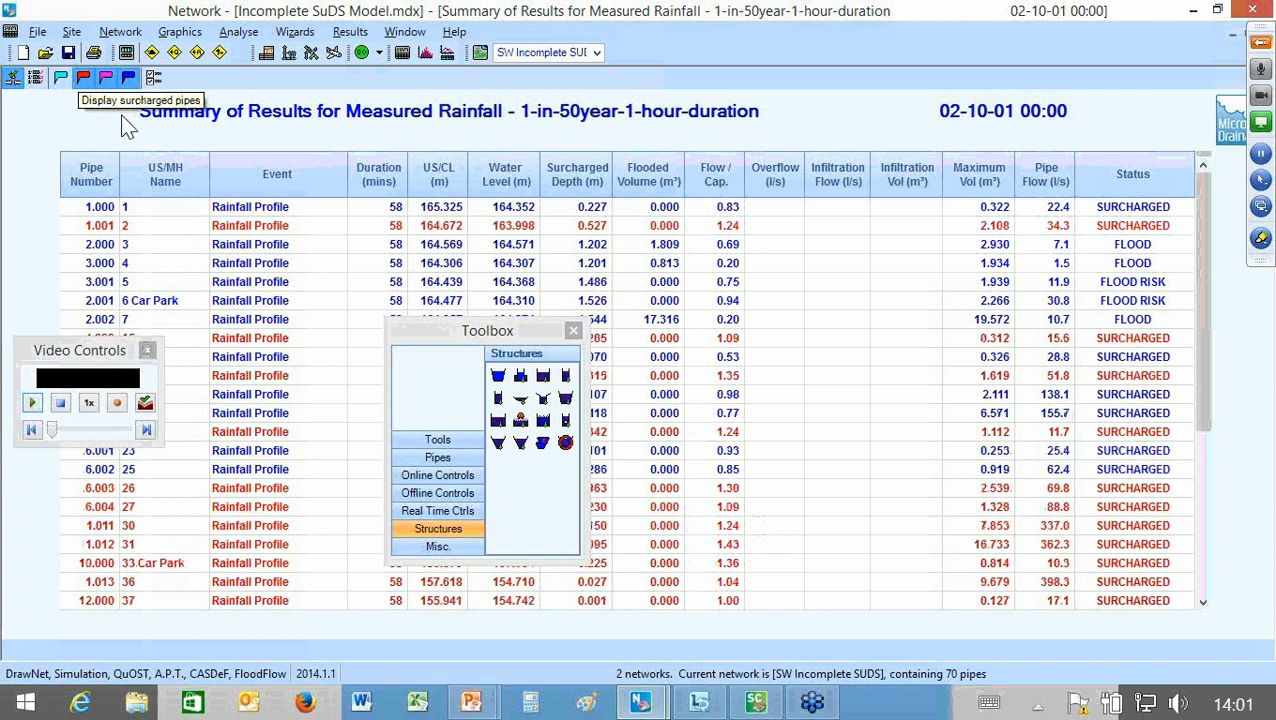
left_click(84, 78)
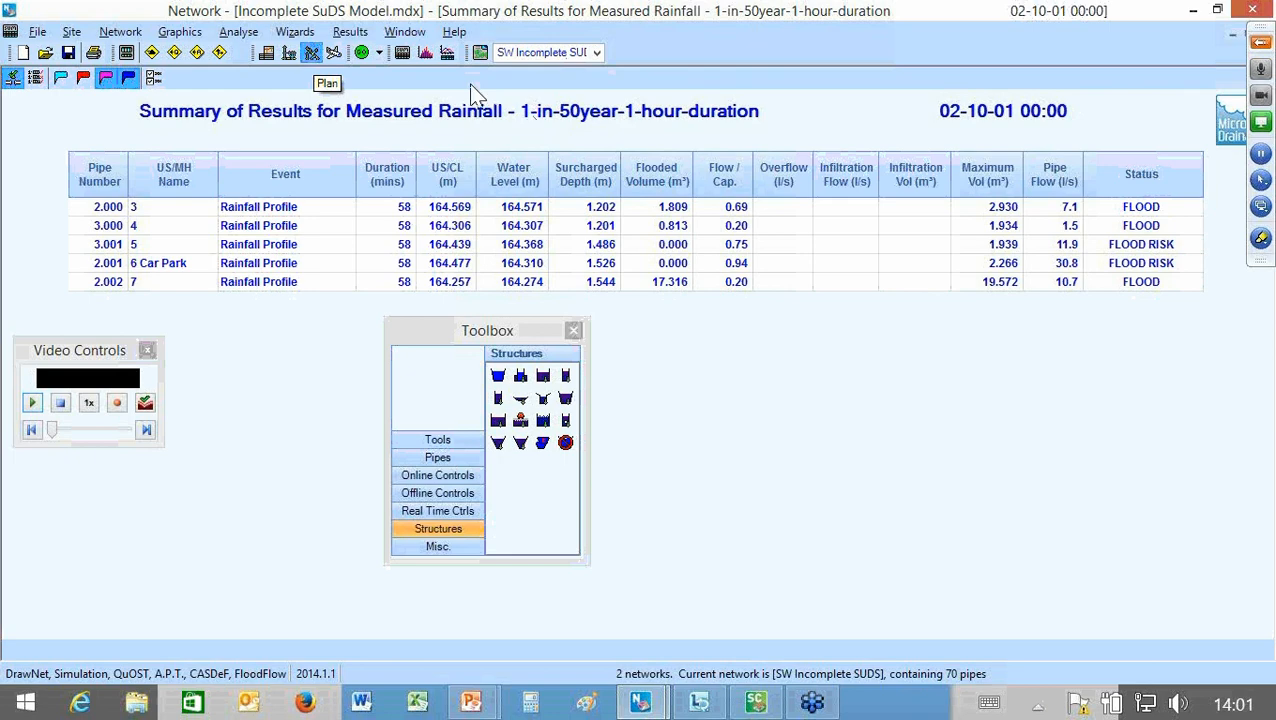
Step: Return to the plan and go to manhole 7 of the SW Incomplete SuDS network
left_click(312, 53)
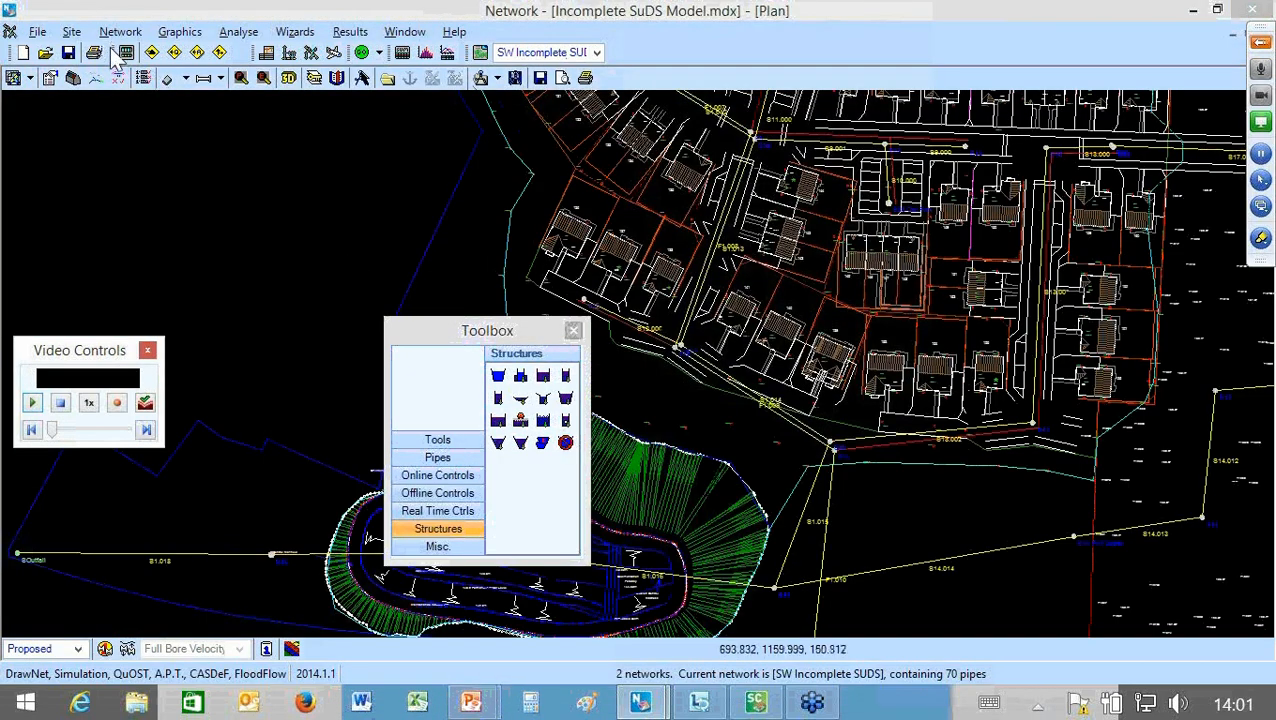
left_click(71, 31)
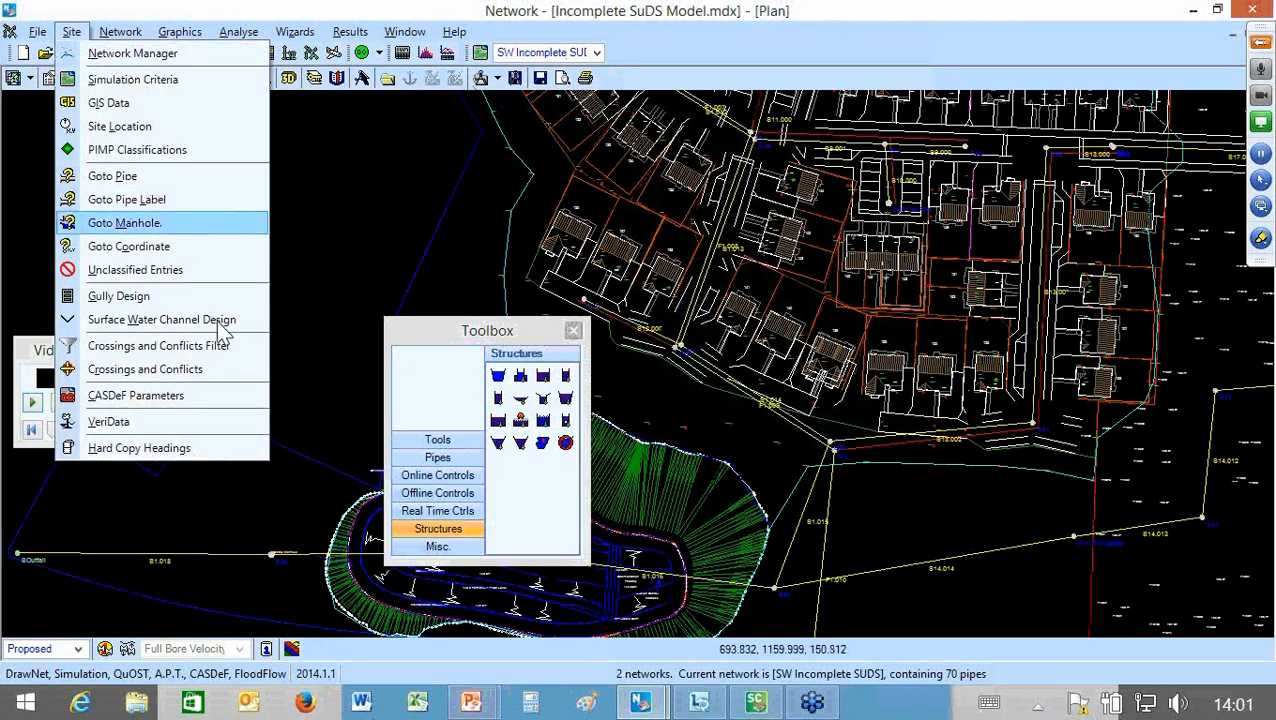
key("Return")
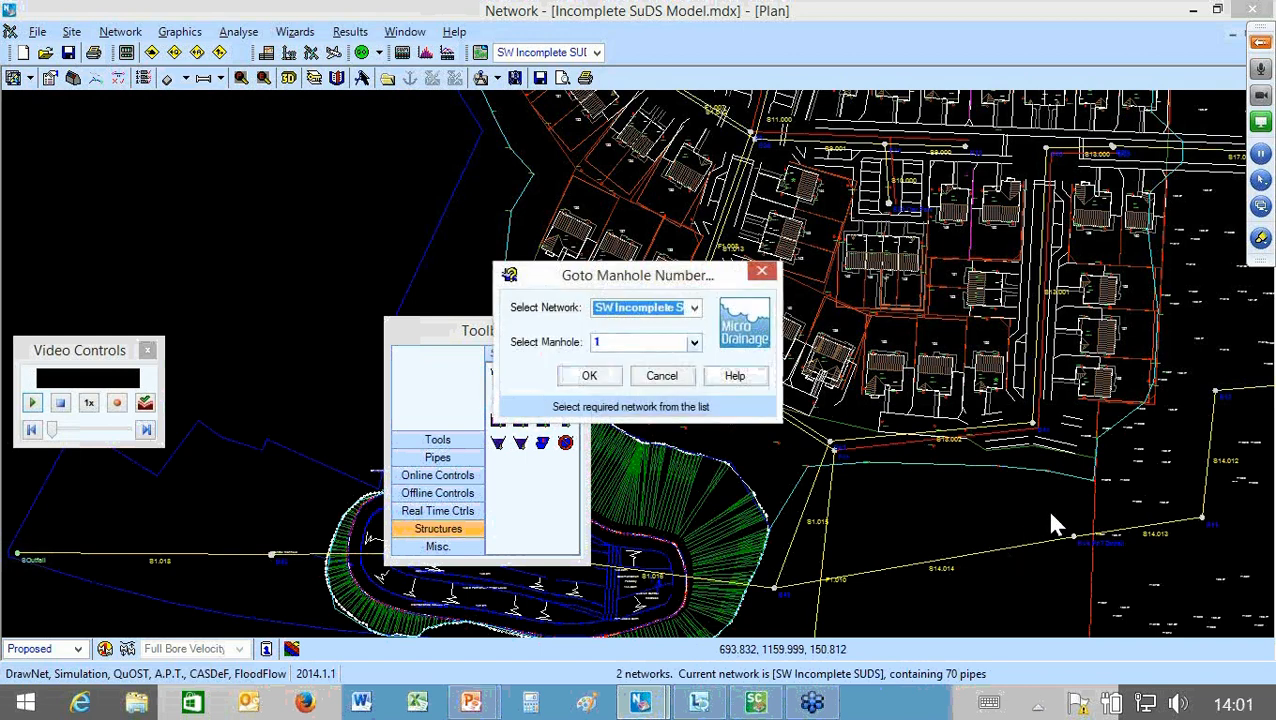
left_click(695, 342)
left_click(640, 92)
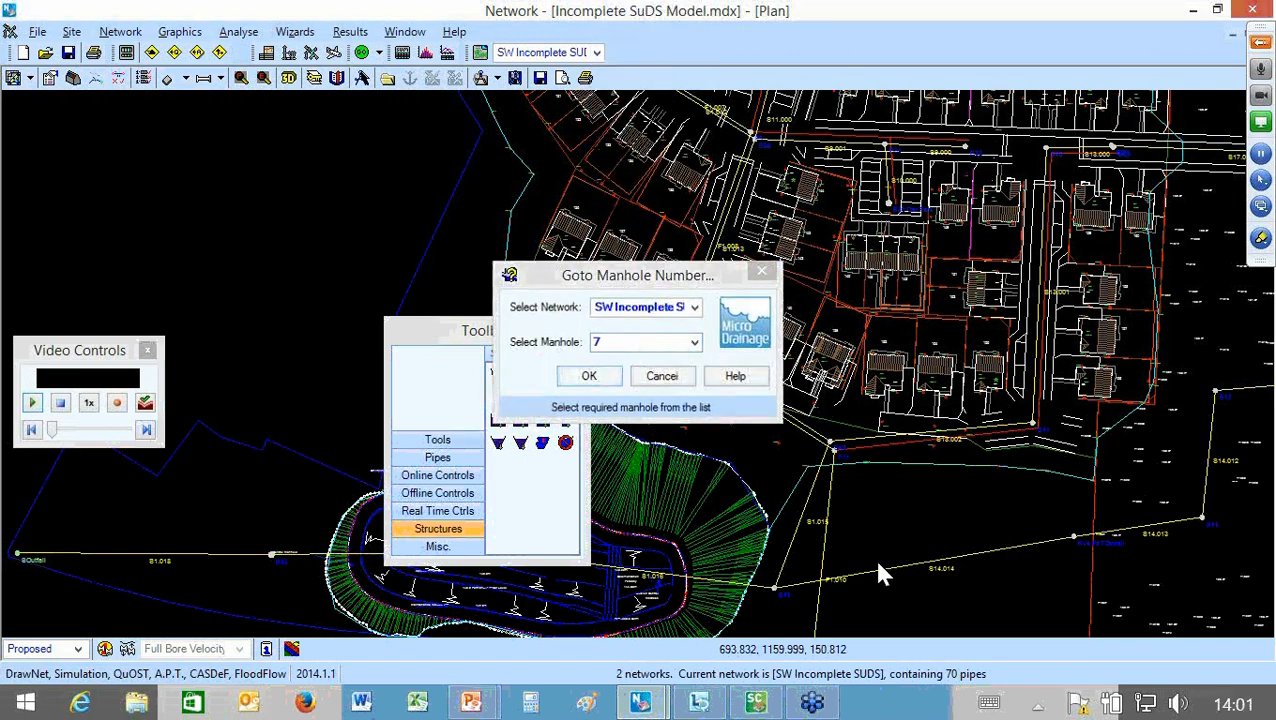
left_click(589, 376)
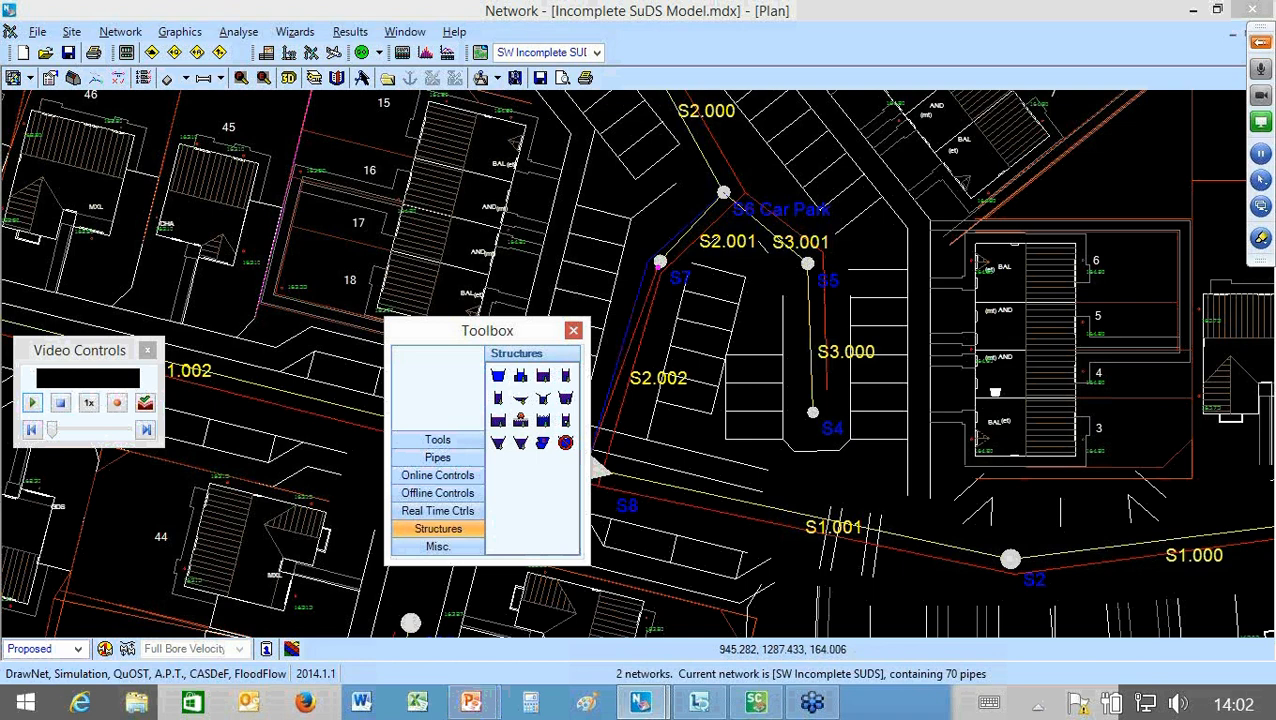
Step: Place a Cellular Storage structure at manhole S7, import 0.5ha Cellular#2 into it and accept the details
left_click(991, 385)
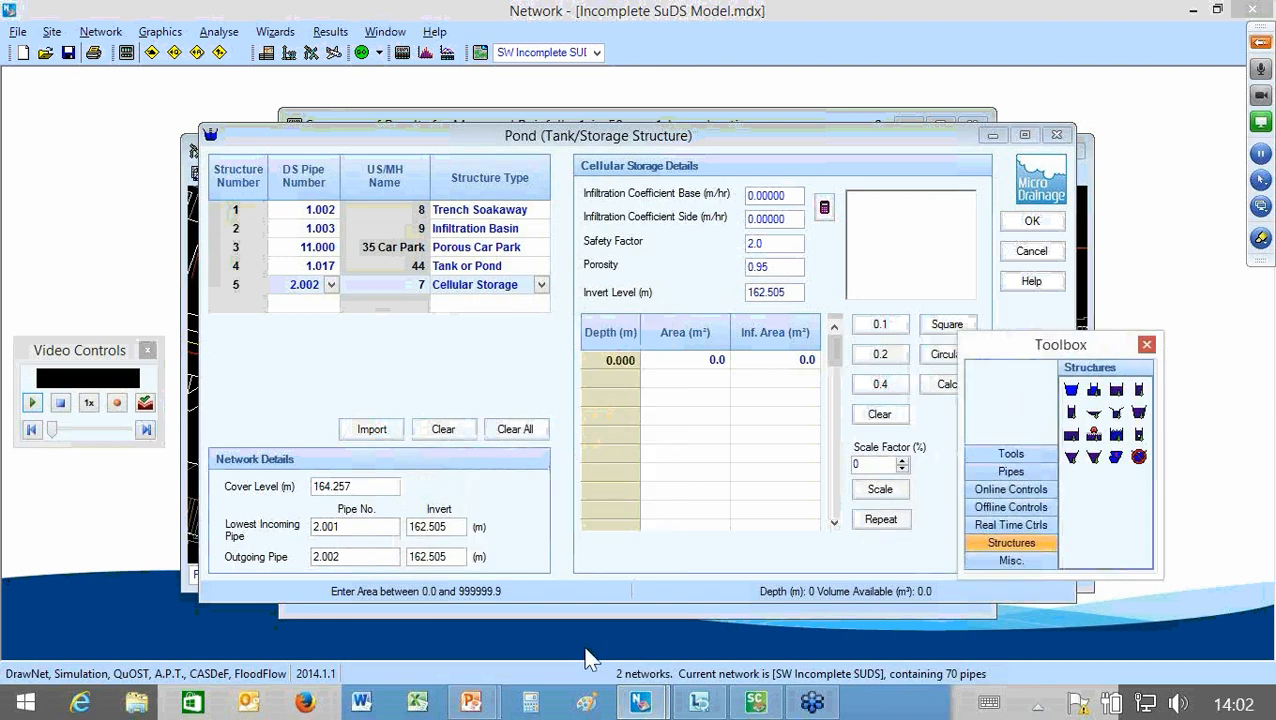
left_click(372, 429)
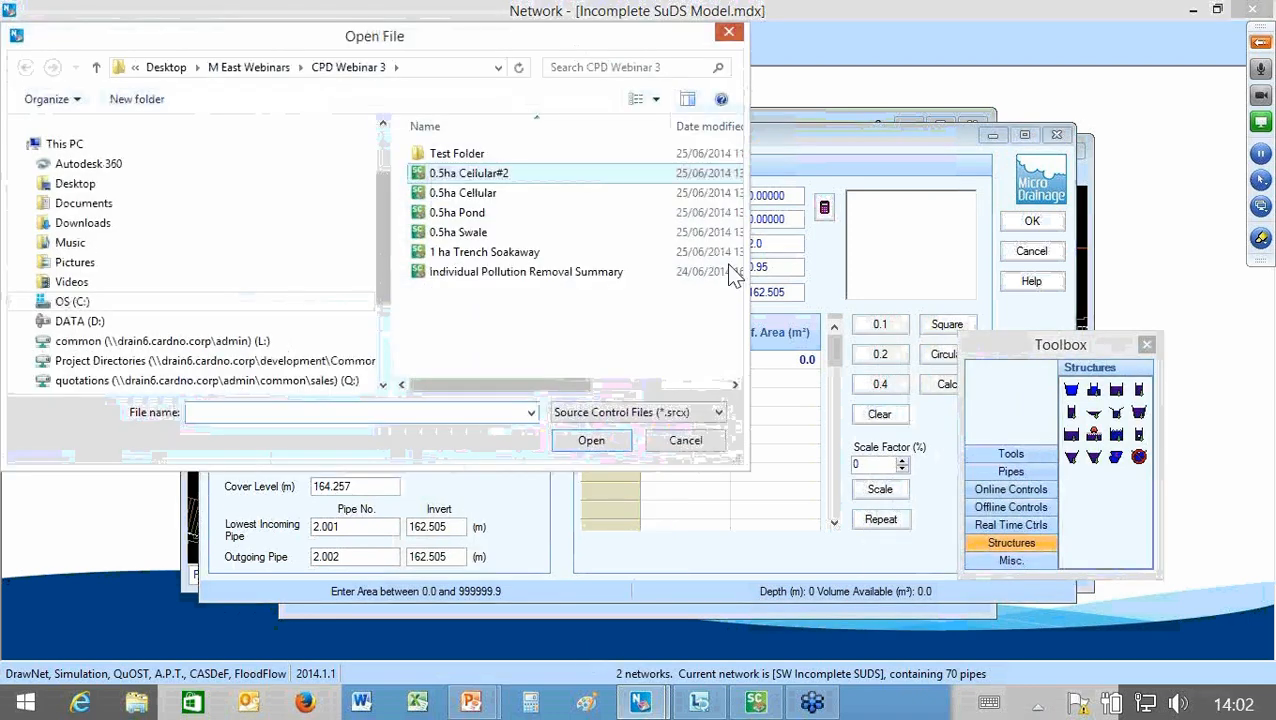
double_click(470, 174)
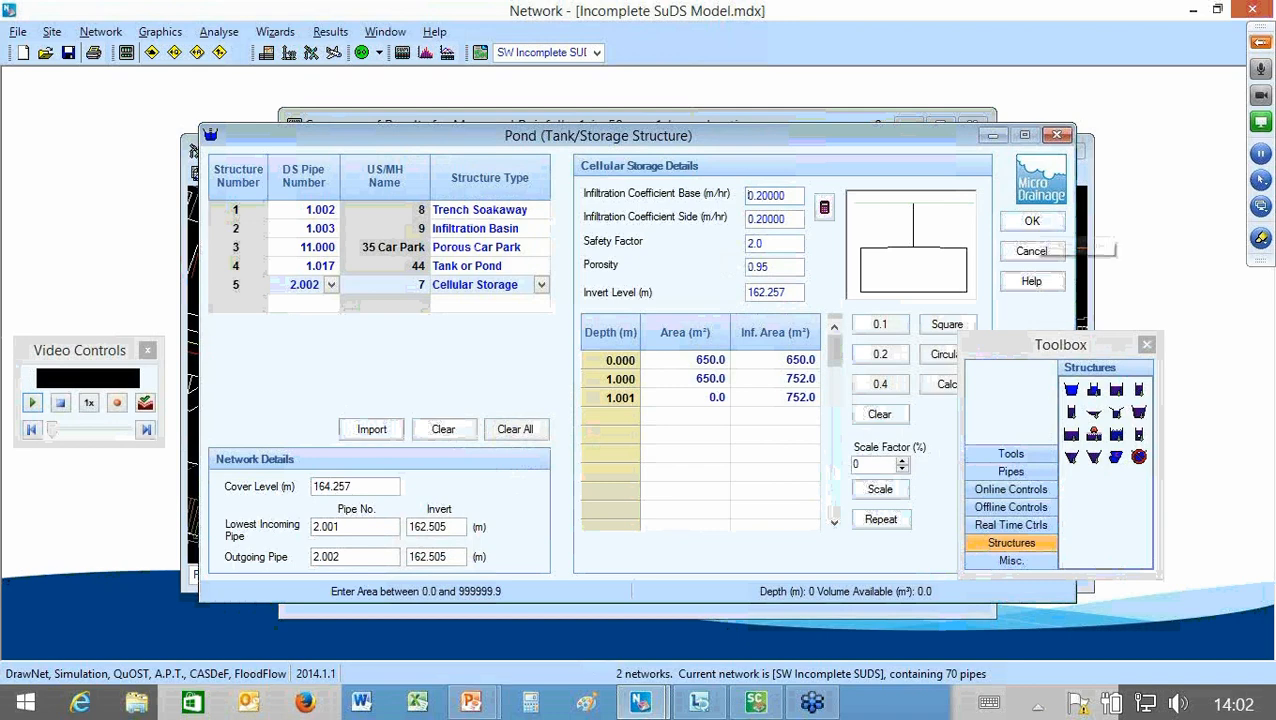
left_click(1032, 221)
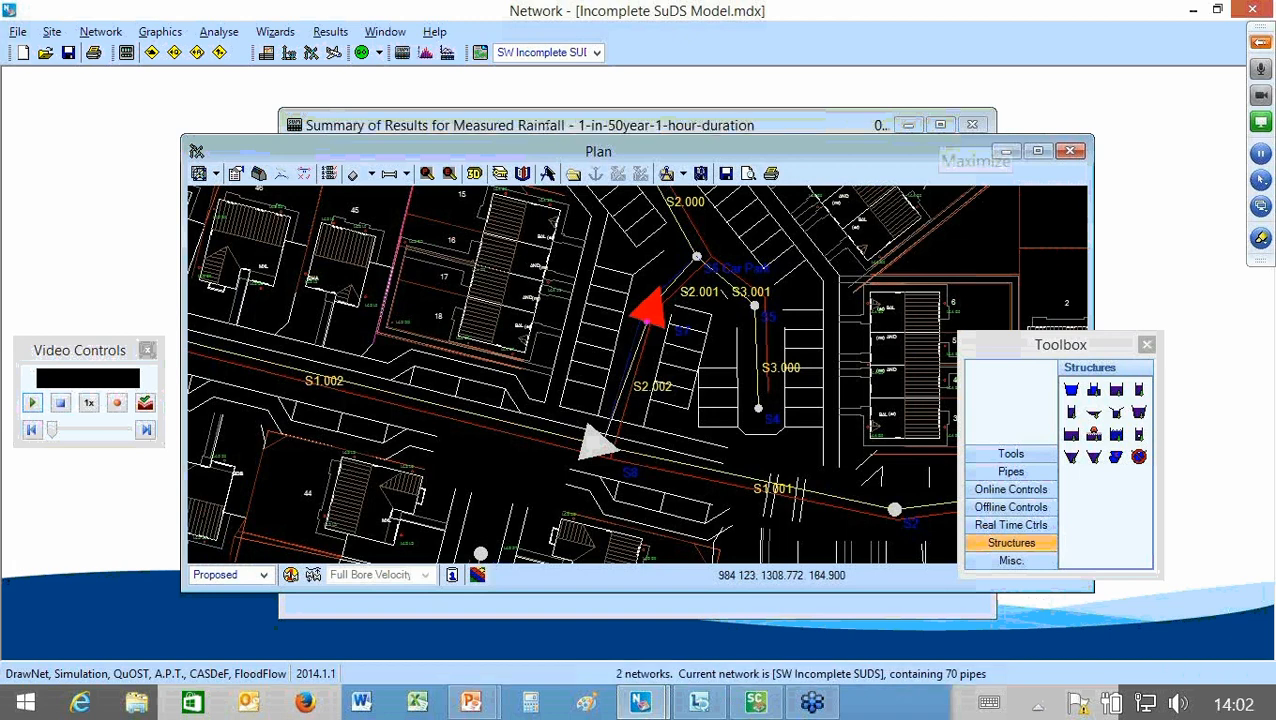
Step: Maximise the measured rainfall results summary, review it with OK and surcharged pipes displayed, and return to the plan
left_click(940, 124)
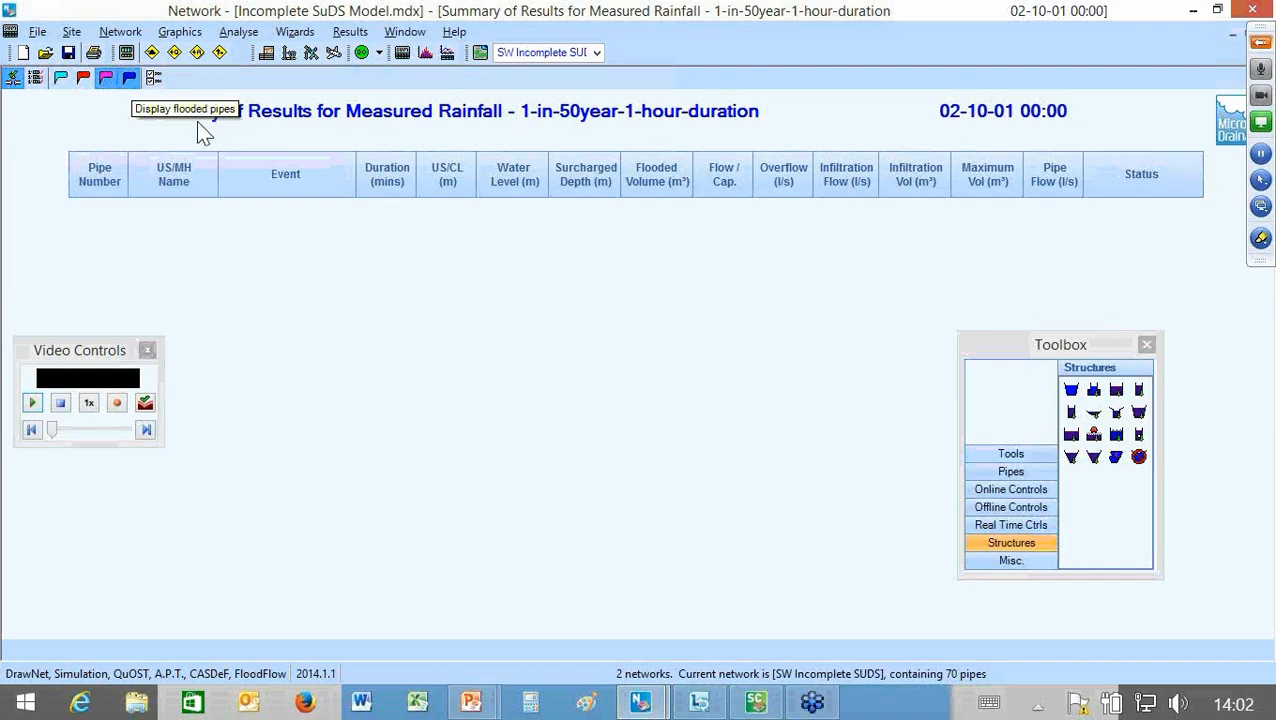
left_click(83, 77)
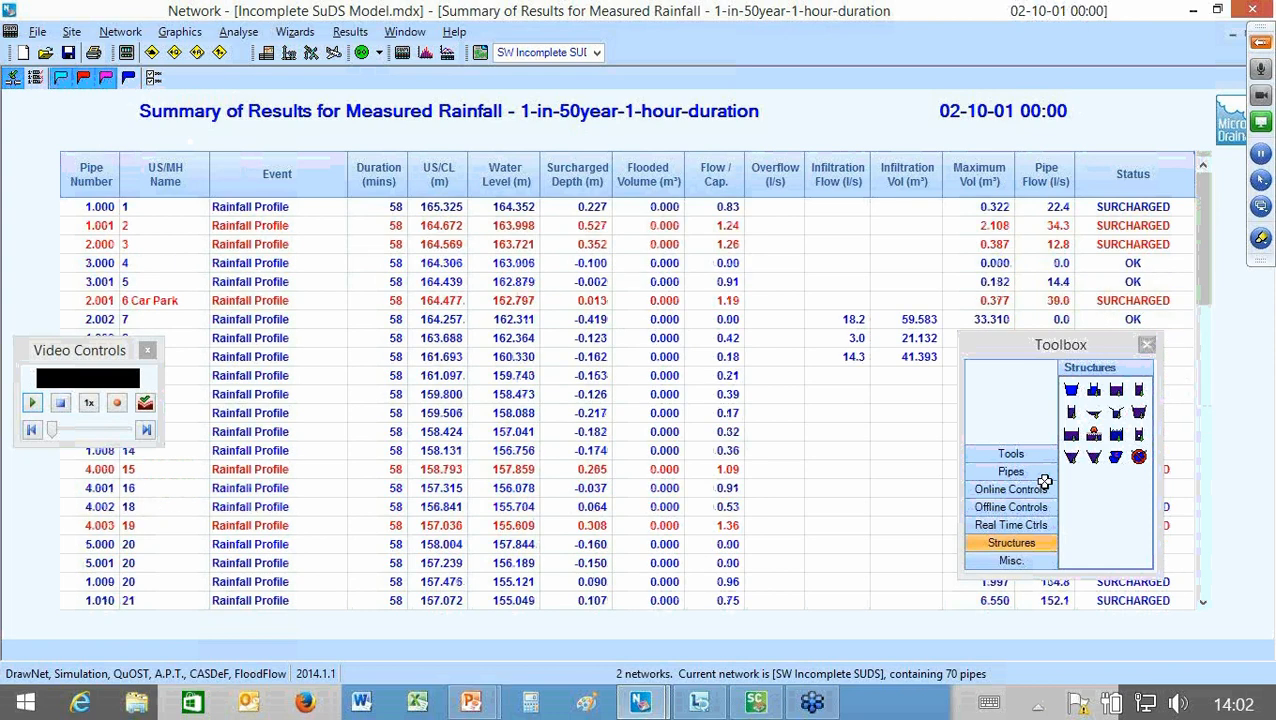
scroll(1045, 482, "down", 7)
scroll(1045, 482, "up", 7)
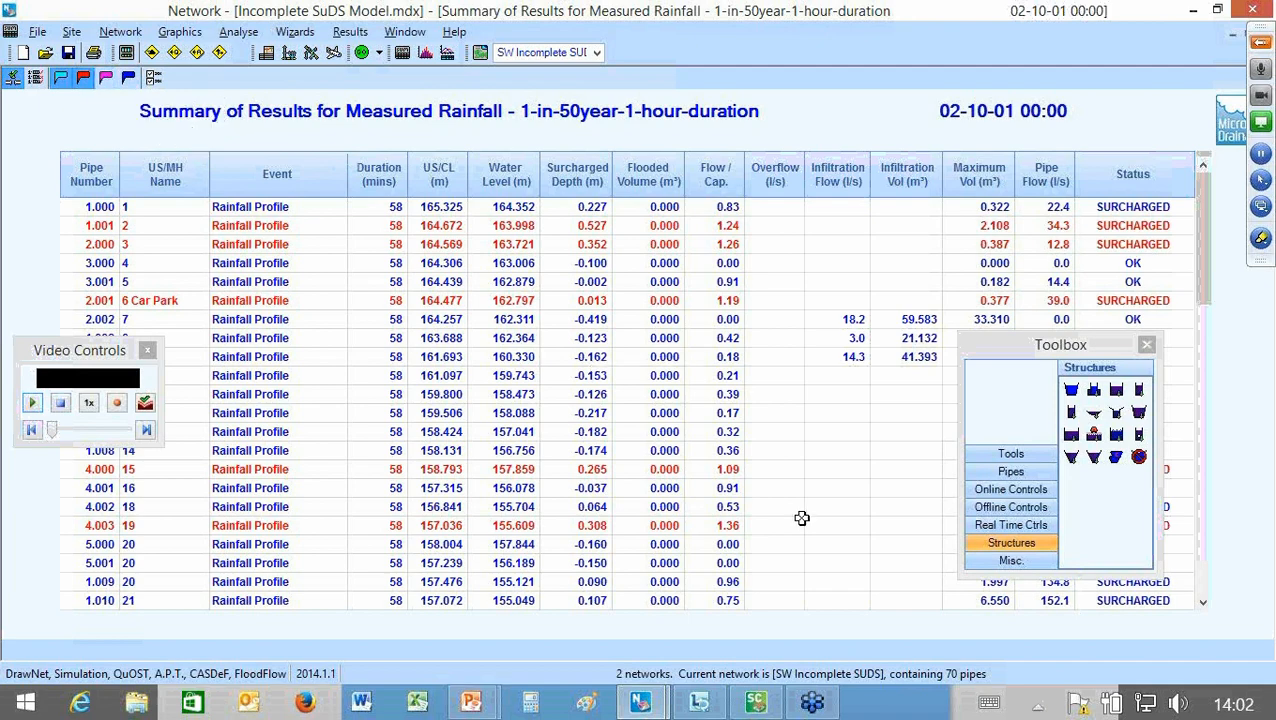
left_click(311, 53)
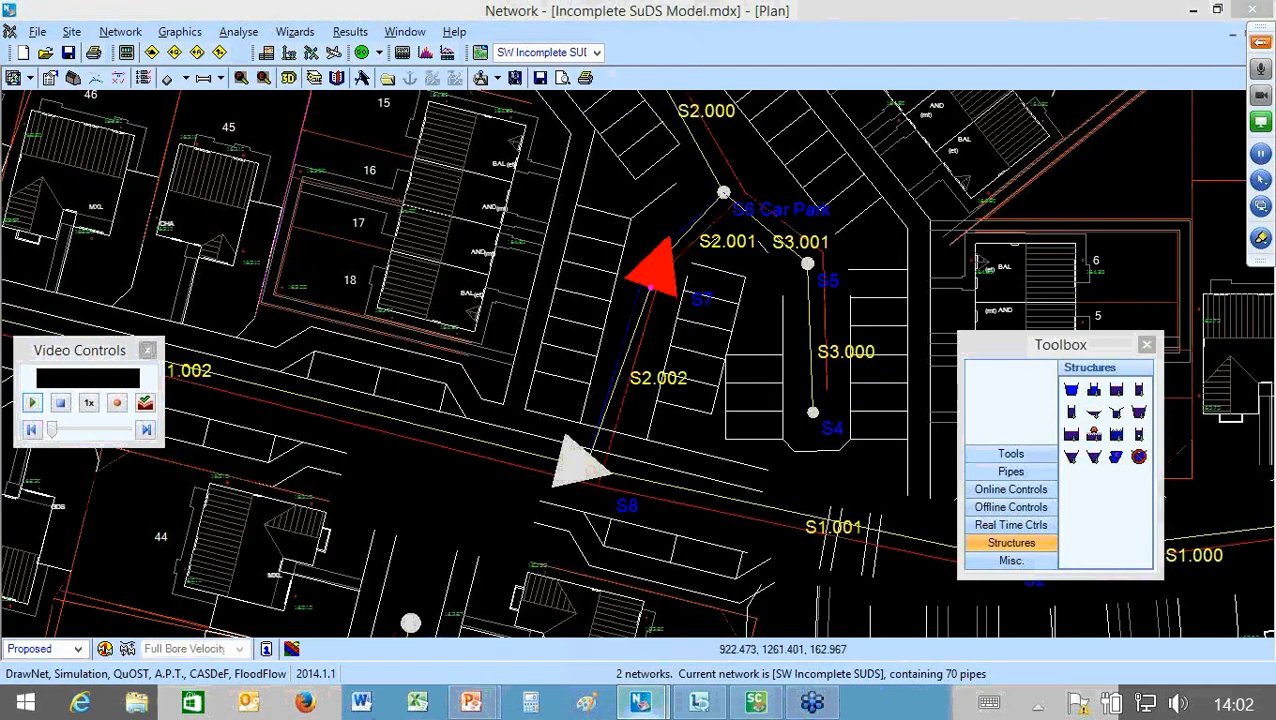
Step: Switch to the Network window containing FULLY INTEGRATED SUDS MODEL.MDX and play the 1 in 50 year 1 hour storm animation
mouse_move(640, 703)
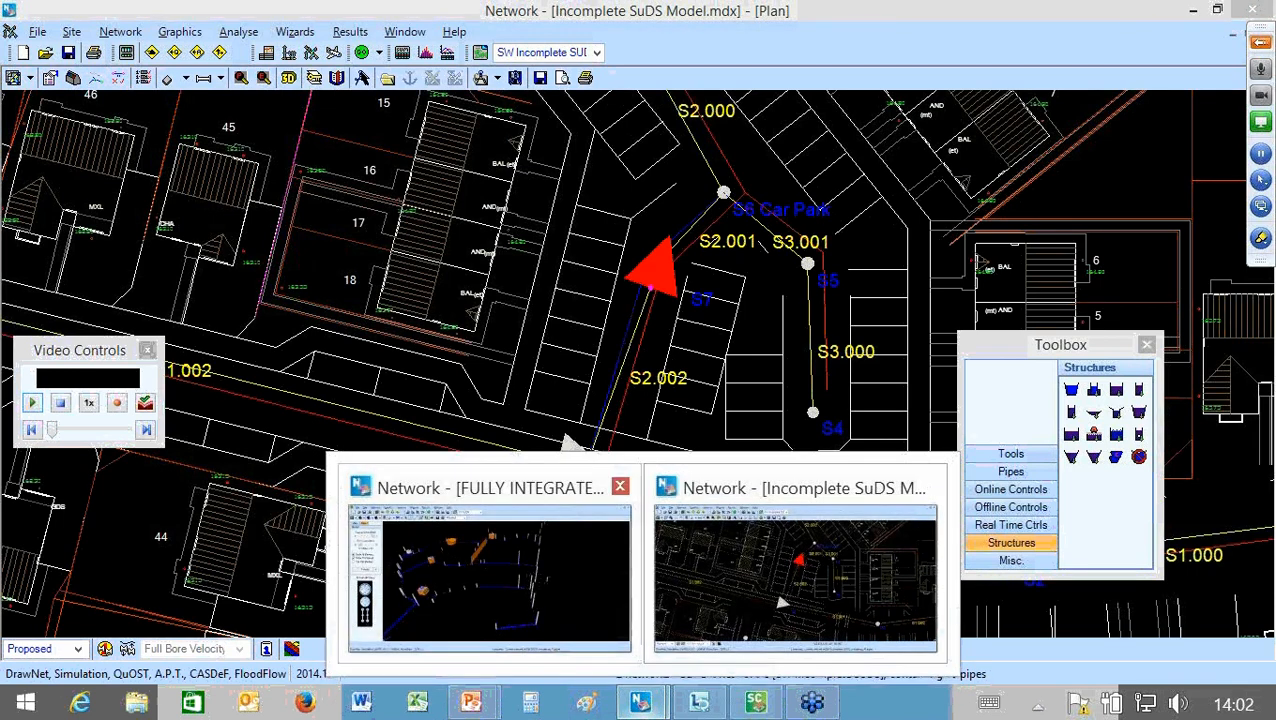
left_click(489, 578)
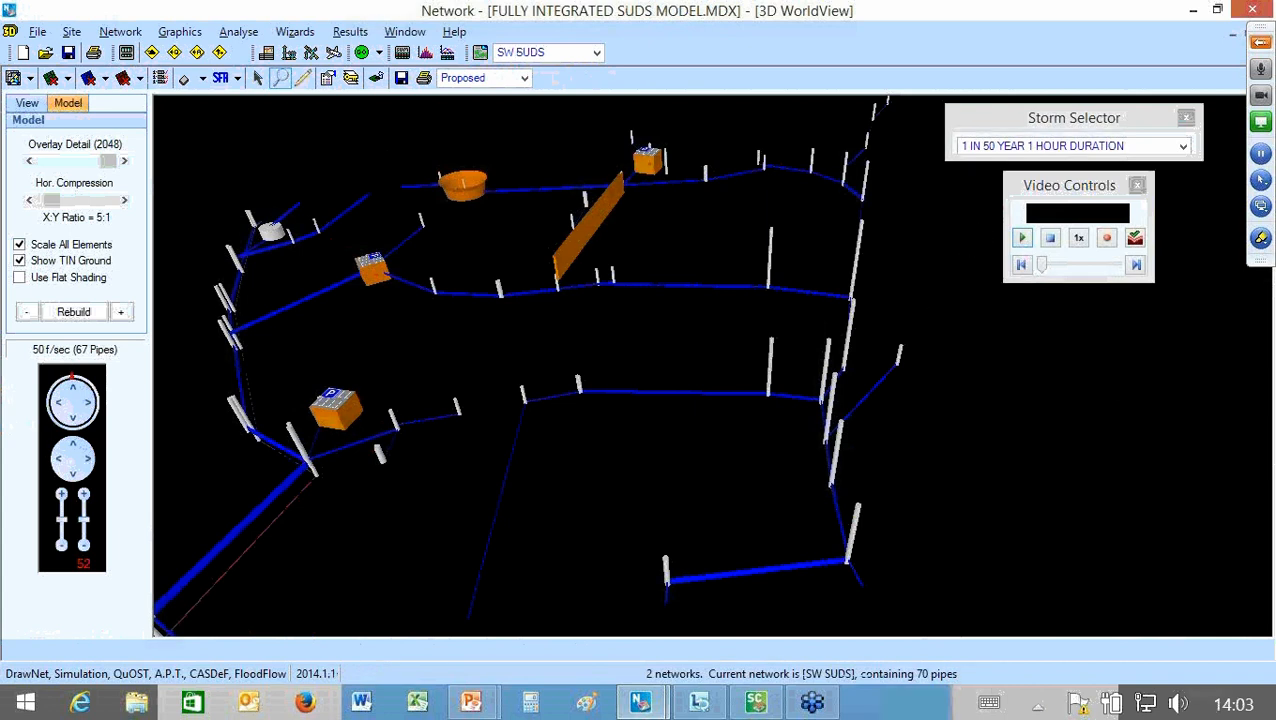
left_click(1021, 237)
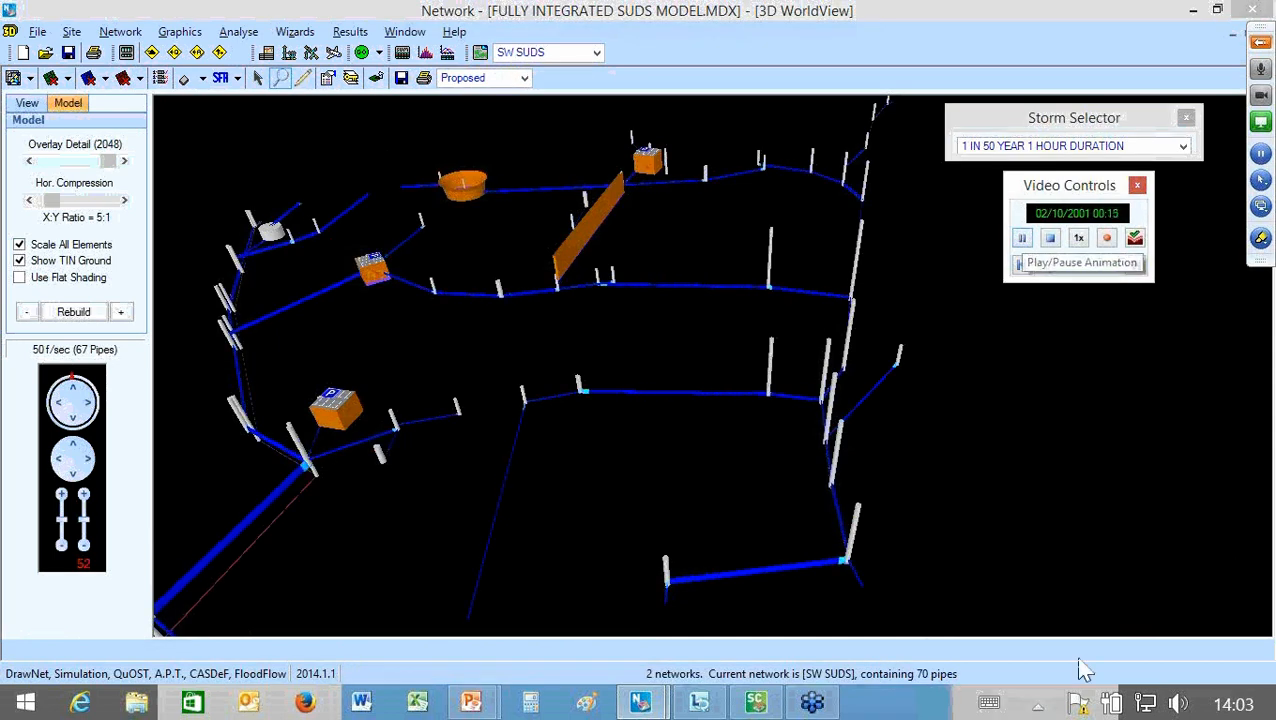
Step: Examine the storage structures and pipes in 3D from several angles and distances as the storm animation runs
left_click_drag(918, 616, 813, 631)
scroll(816, 631, "up", 4)
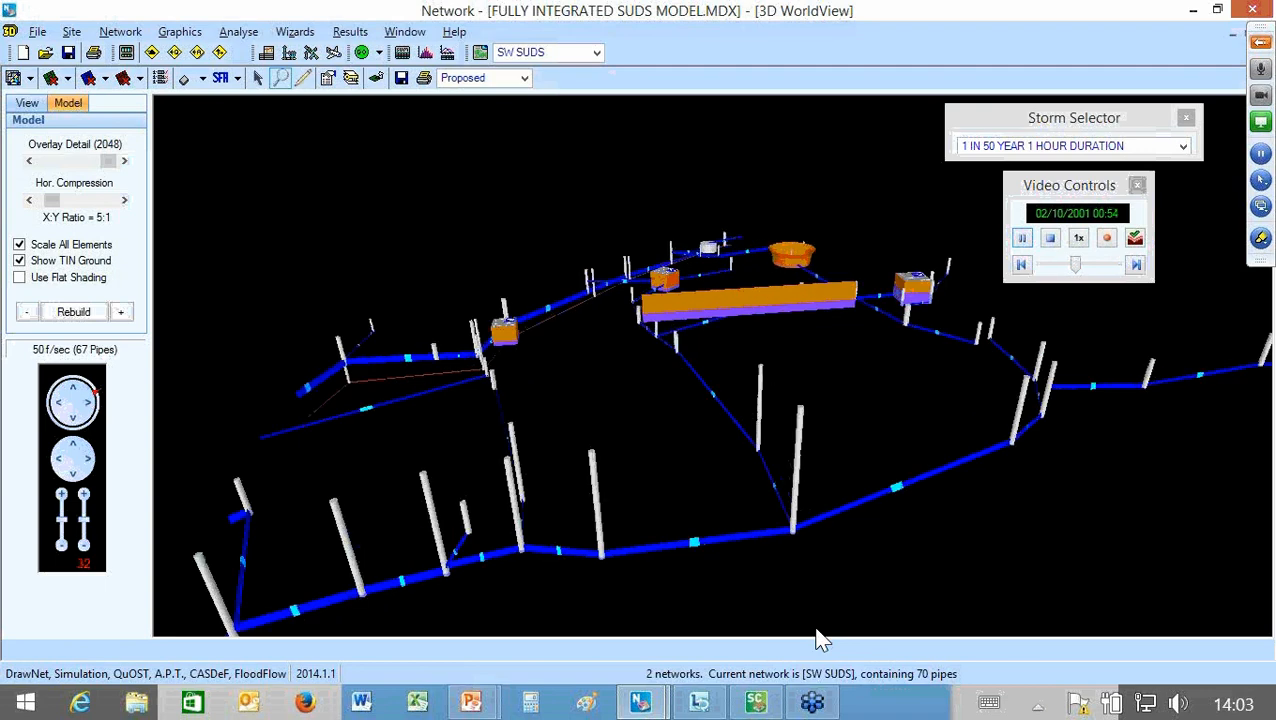
scroll(816, 638, "up", 5)
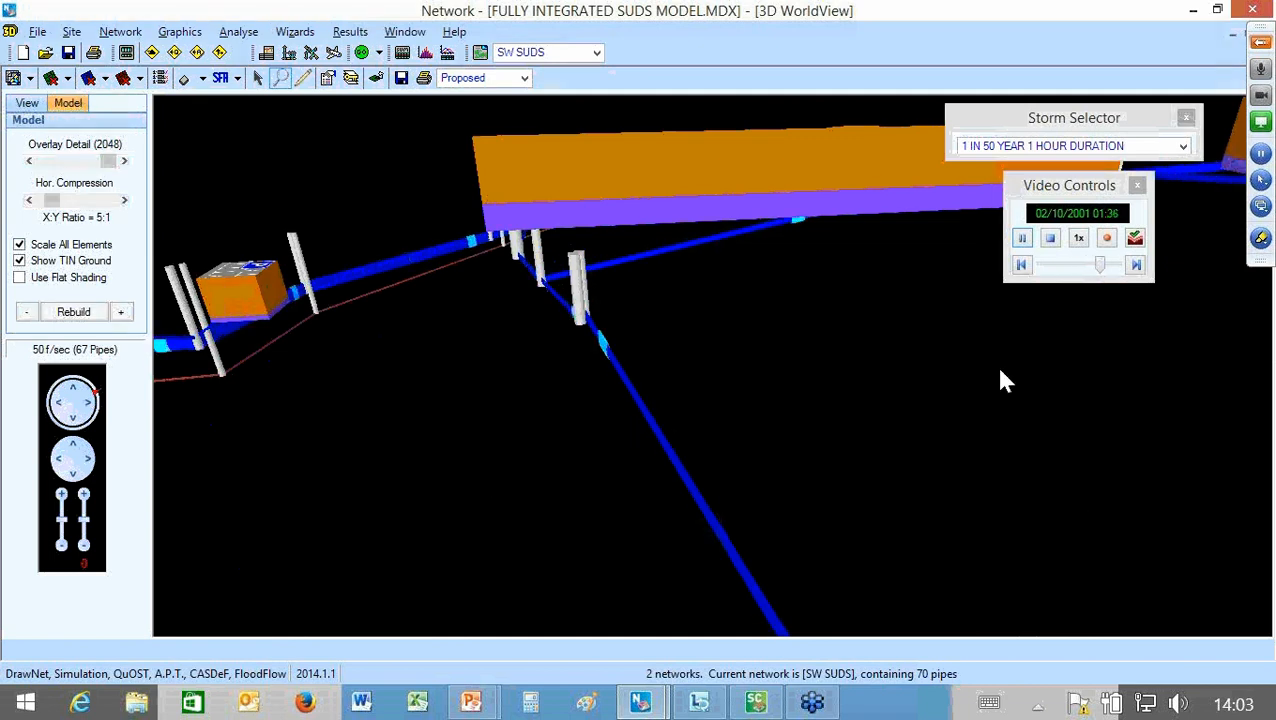
scroll(963, 409, "down", 5)
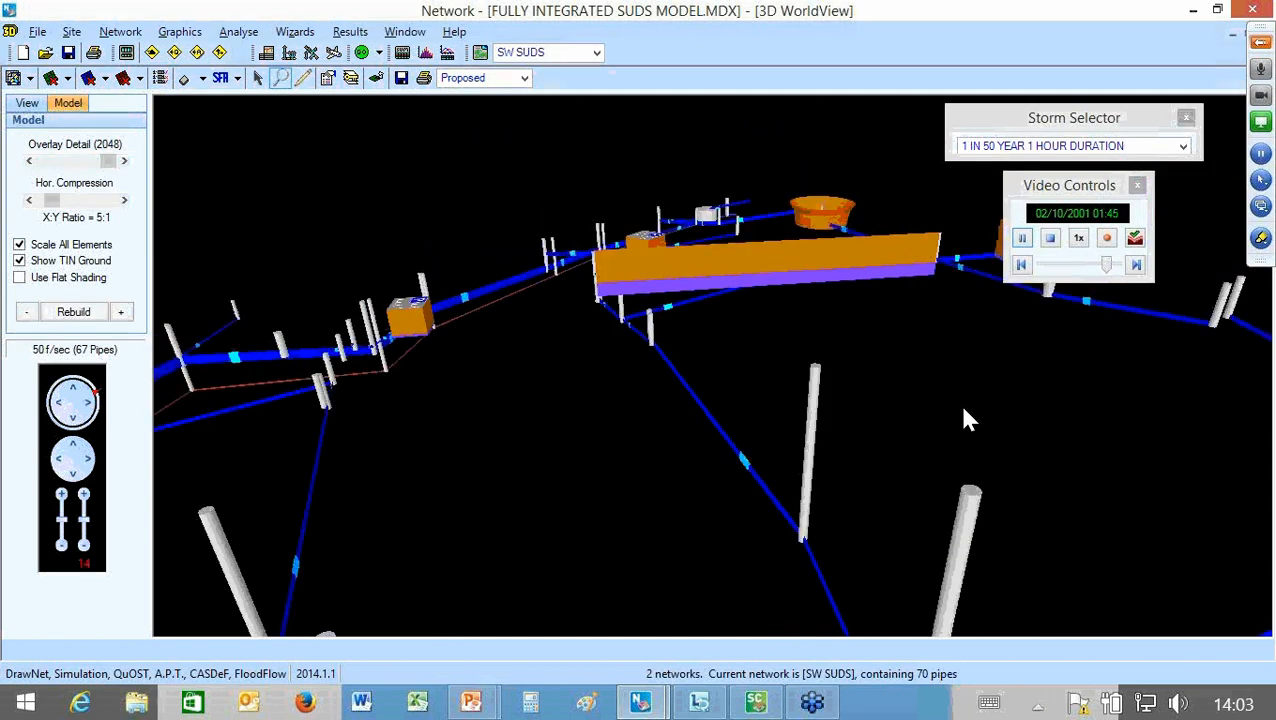
scroll(963, 409, "down", 1)
left_click_drag(846, 578, 991, 621)
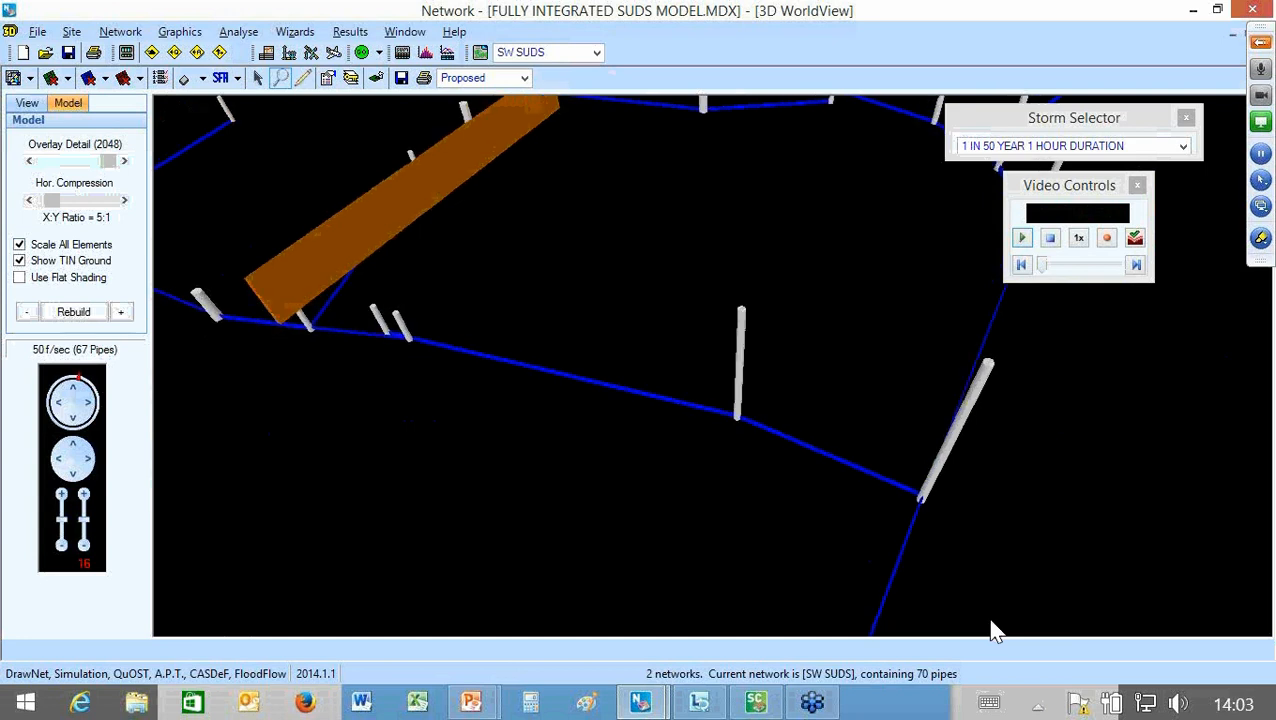
scroll(990, 624, "down", 4)
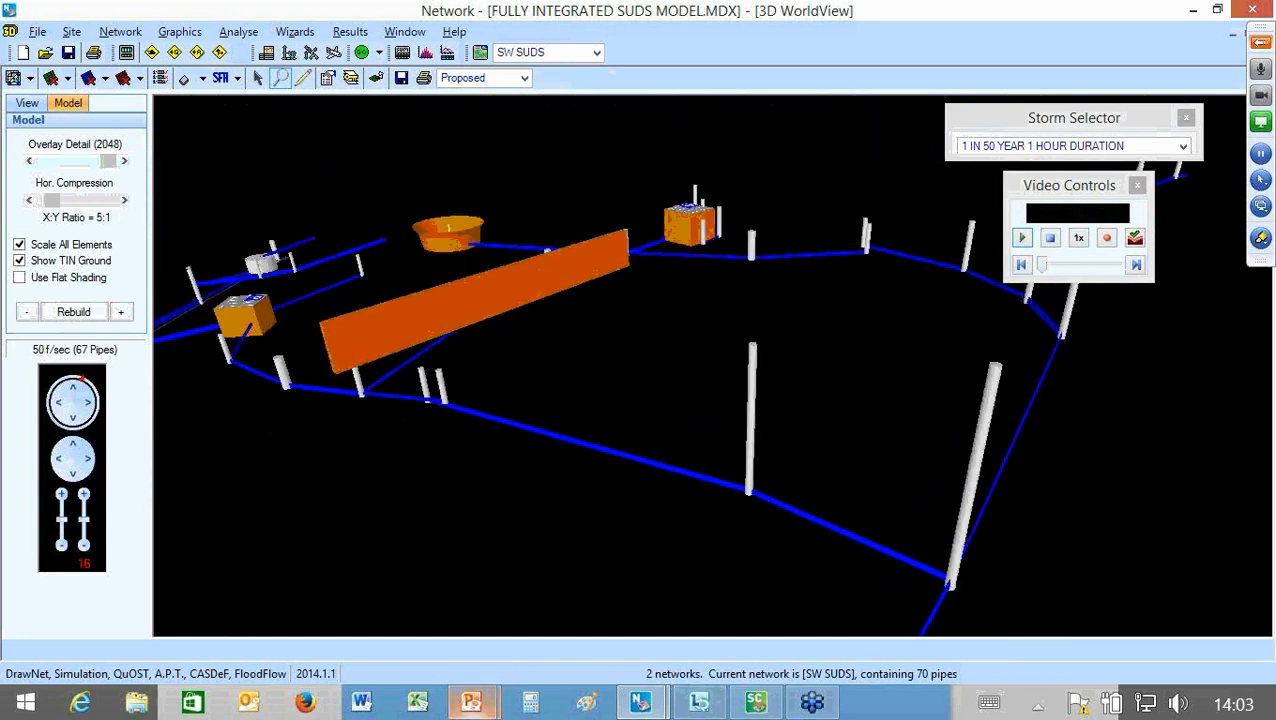
Step: Switch to the PowerPoint slide show and advance to the Site Characteristics slide
mouse_move(471, 703)
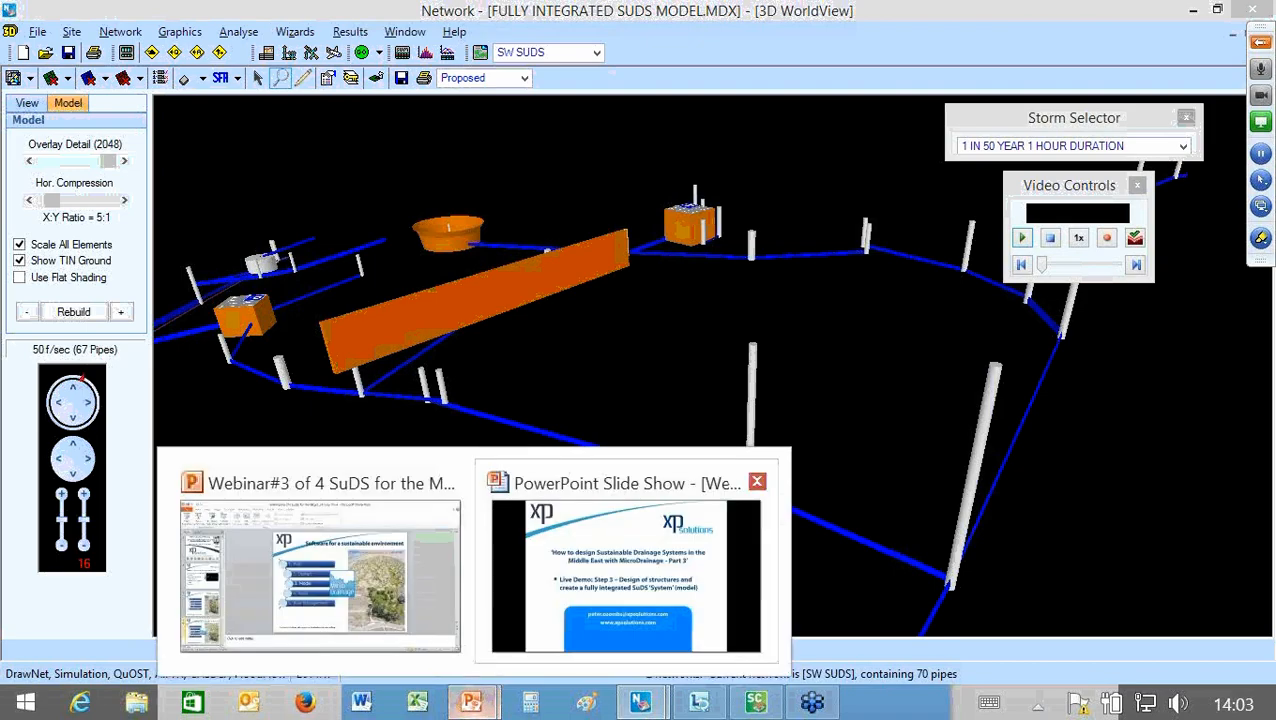
left_click(625, 575)
key("Right")
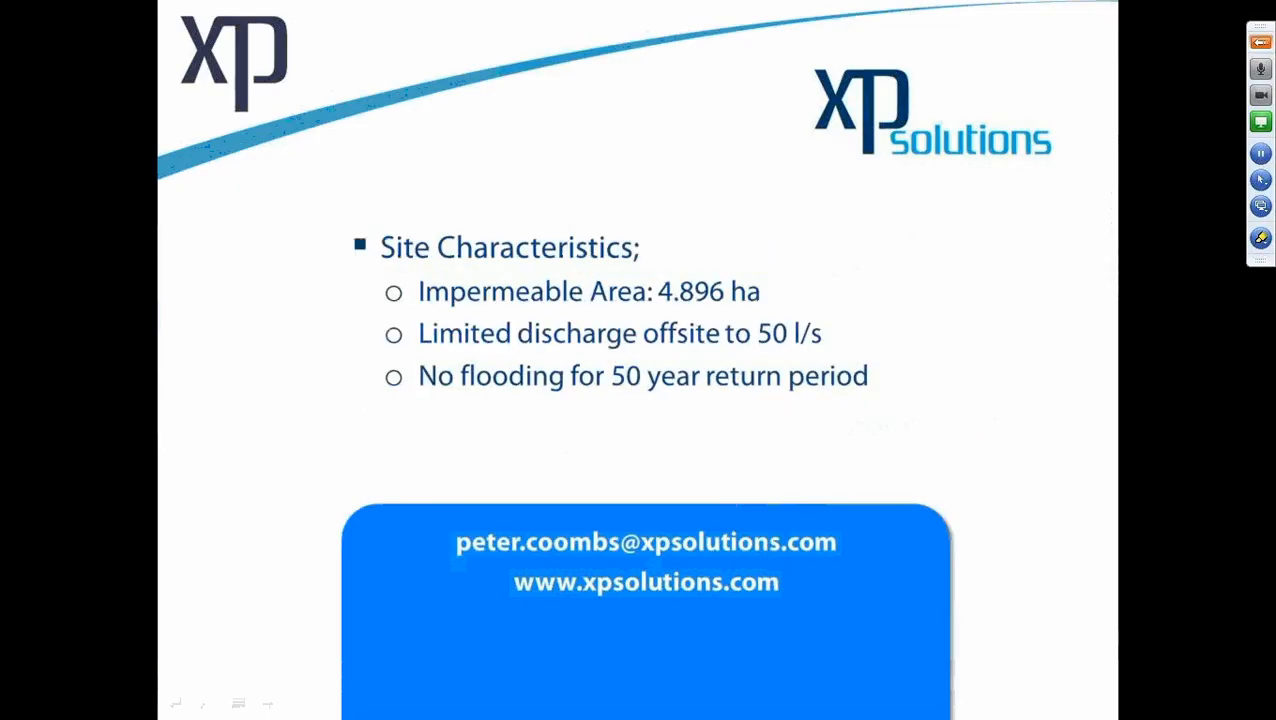